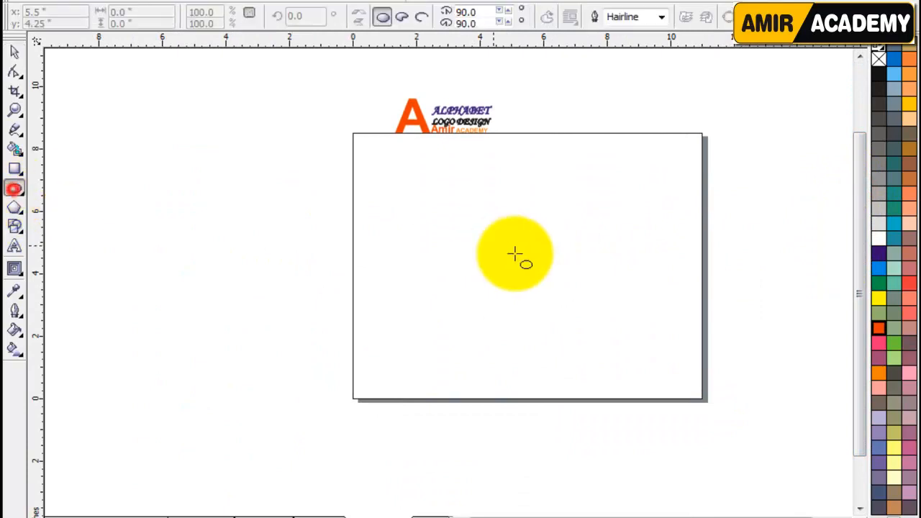
- Draw a circle about 6.88 inches in diameter on the page
left_click_drag(476, 247, 584, 356)
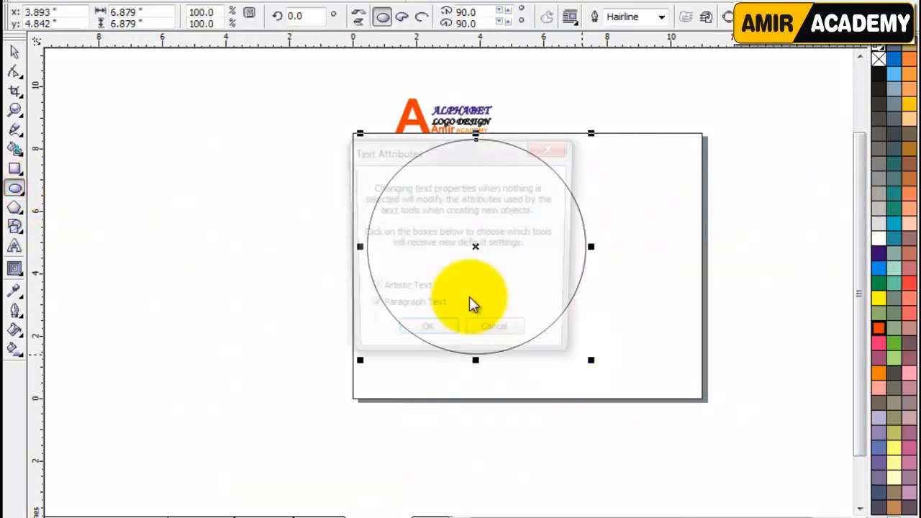
left_click(560, 142)
left_click(15, 52)
left_click(173, 178)
key("F4")
left_click(446, 292)
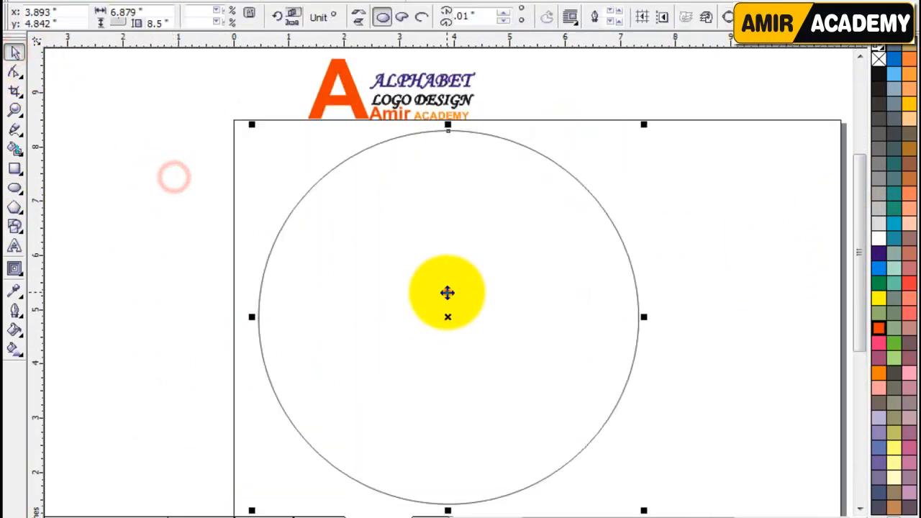
- Shift the circle slightly right and create two smaller concentric copies, about 5.82 and 5.46 inches in diameter
left_click_drag(530, 290, 554, 290)
left_click_drag(669, 126, 636, 163)
left_click(705, 220)
left_click(262, 228)
- Place a horizontal guideline through the shared centre of the circles
left_click(504, 217)
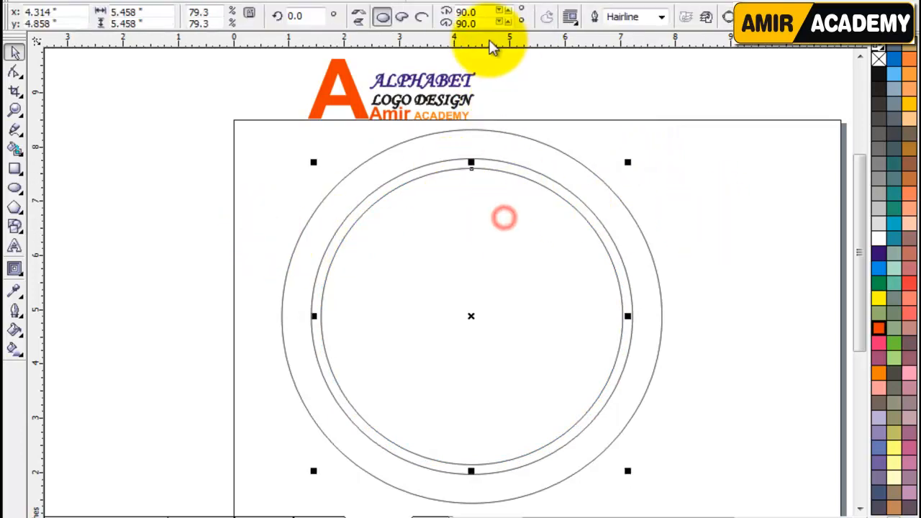
left_click_drag(490, 40, 472, 316)
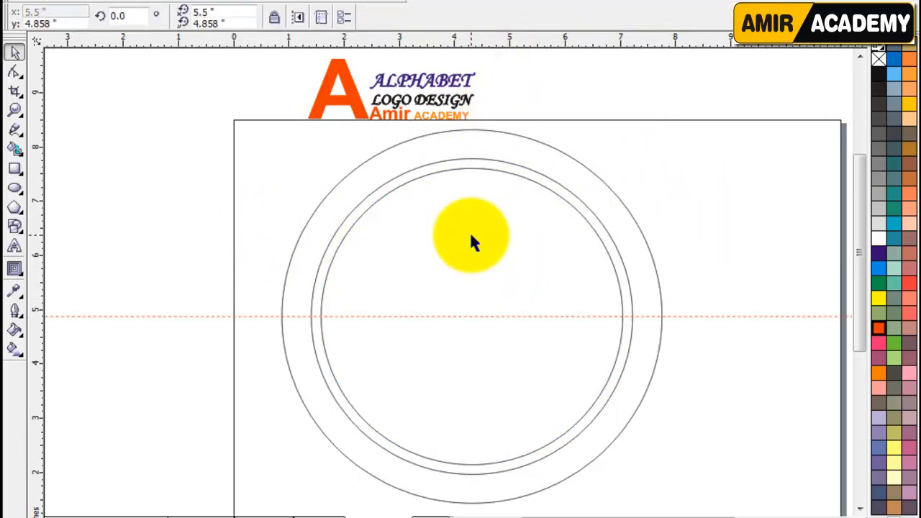
left_click(496, 160, "shift")
left_click(612, 130)
- Set the outermost circle's outline width to 4.0 pt
left_click(567, 155)
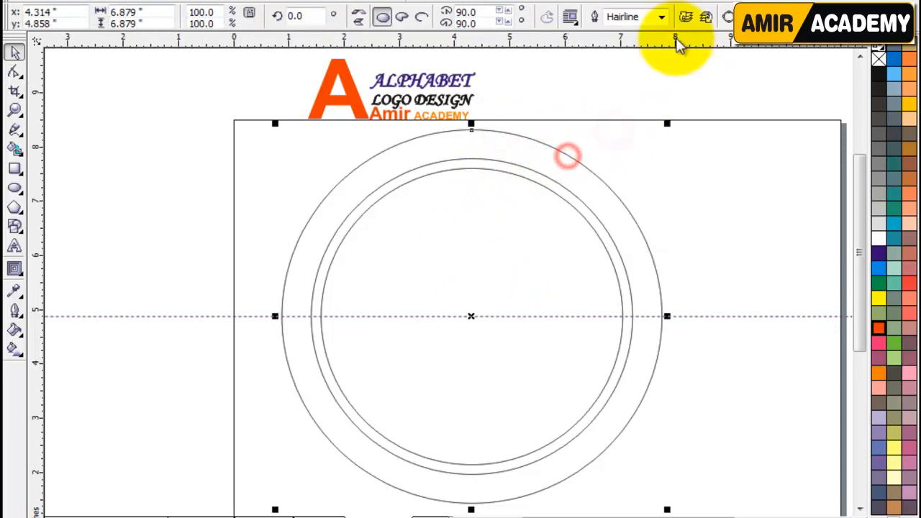
left_click(660, 16)
left_click(661, 16)
left_click(640, 66)
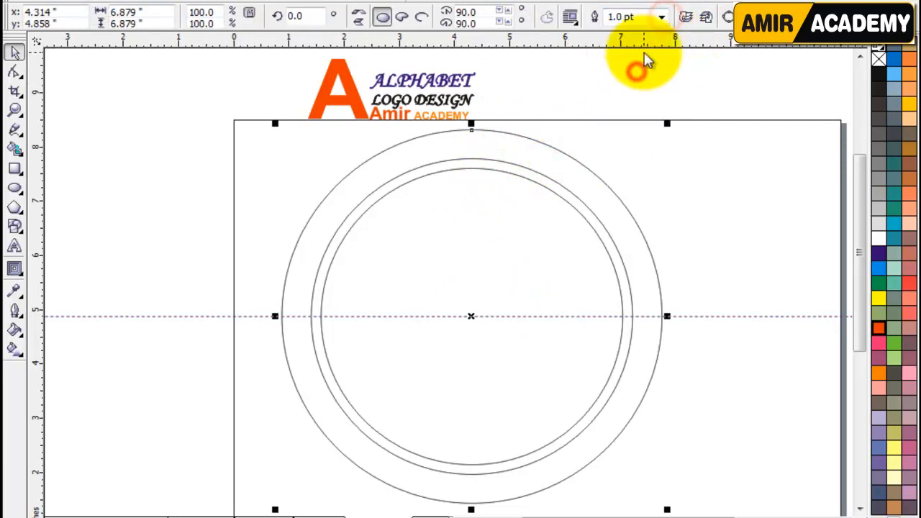
left_click(660, 16)
left_click(629, 77)
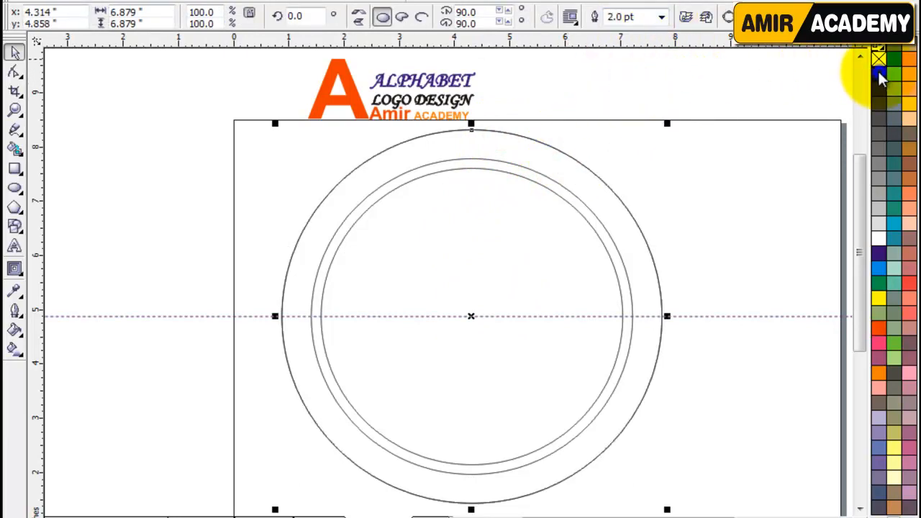
left_click(661, 16)
left_click(632, 89)
left_click(617, 161)
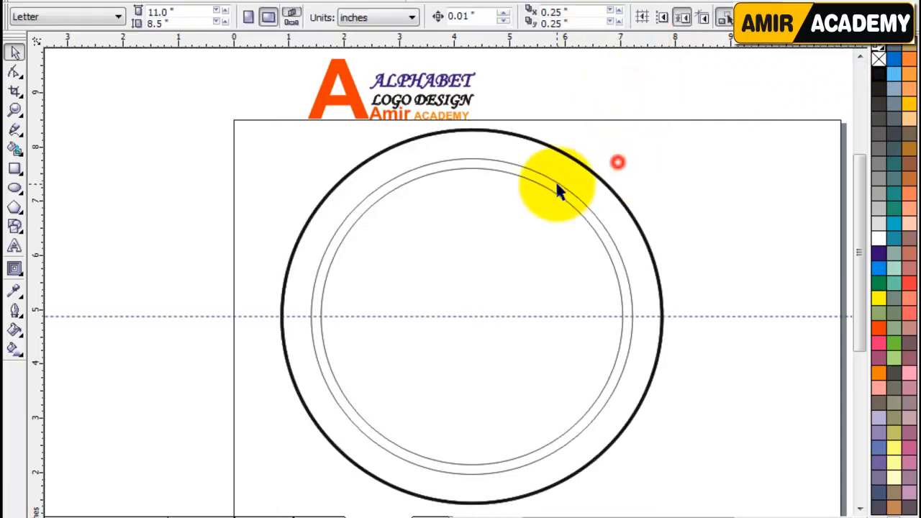
- Repeat the 4.0 pt outline width on the two inner circles
left_click(548, 187)
key("ctrl+r")
key("ctrl+r")
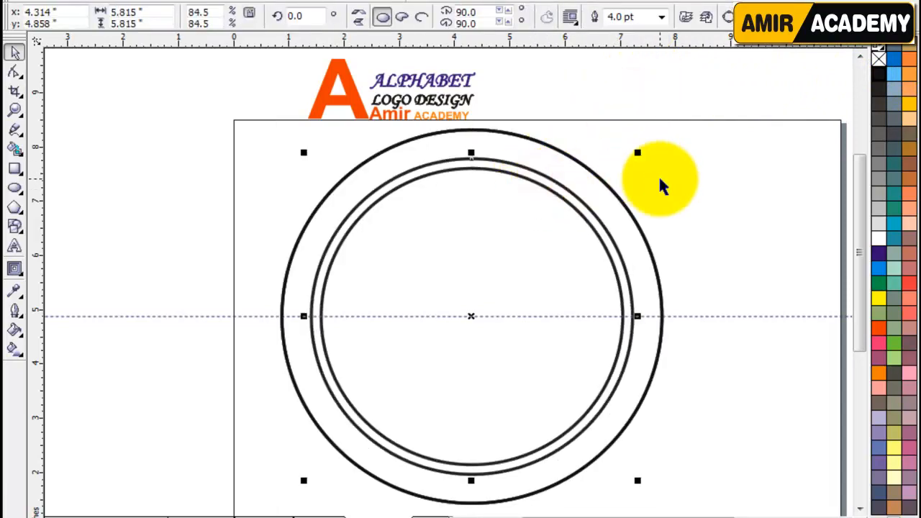
left_click(717, 170)
- Place a vertical guideline through the centre of the circles
left_click(468, 279)
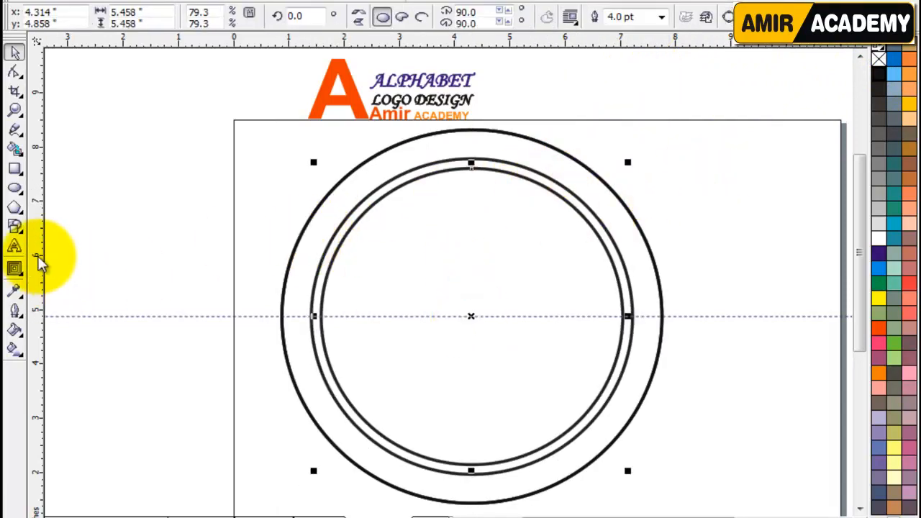
left_click_drag(38, 256, 472, 321)
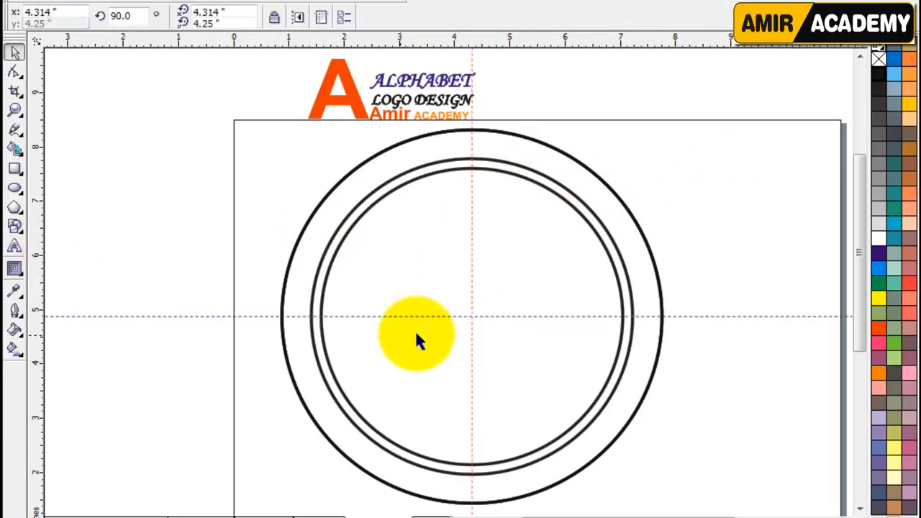
left_click(159, 264)
- Draw a rectangle about 2.53 by 0.62 inches across the circles' left edge and centre it vertically on the outer circle
left_click(15, 168)
left_click_drag(218, 297, 355, 333)
left_click(15, 52)
left_click(310, 259, "shift")
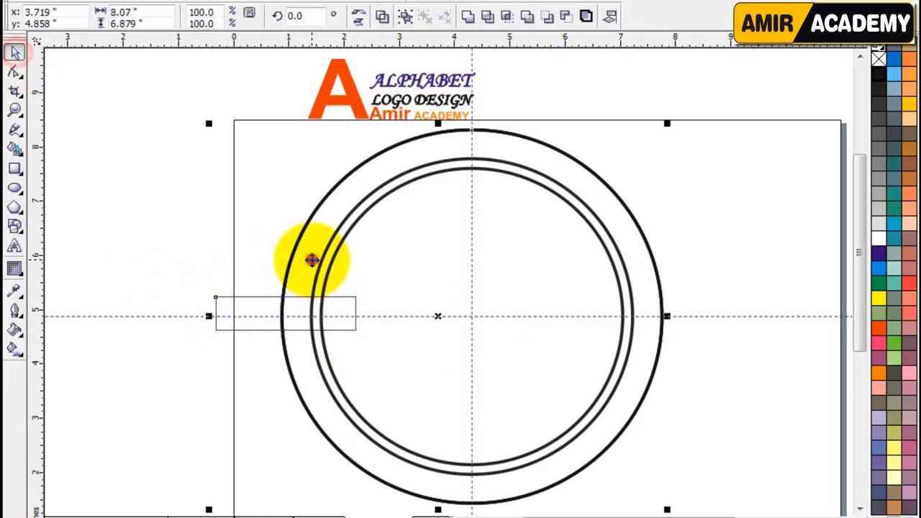
left_click(129, 247)
left_click(237, 304)
- Delete the horizontal and vertical guidelines
left_click(185, 316)
key("Delete")
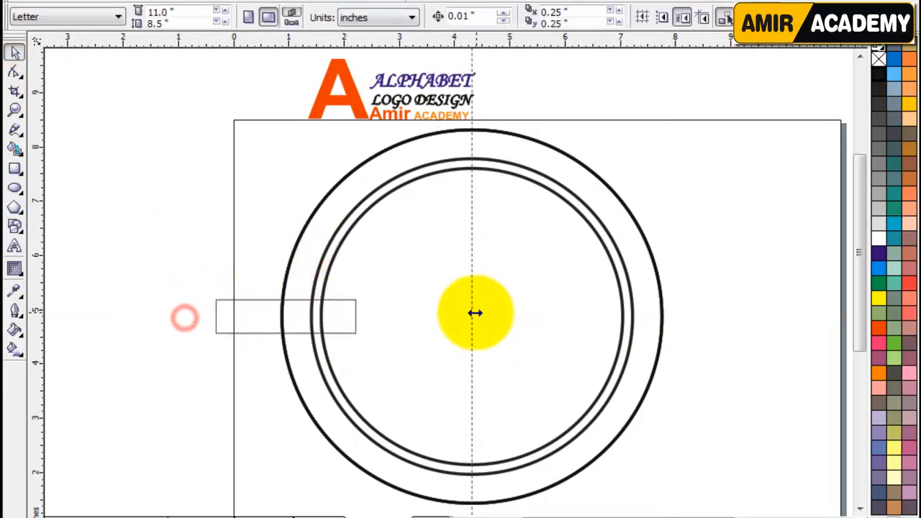
left_click(471, 312)
key("Delete")
left_click(109, 304)
left_click(257, 324)
left_click(728, 288)
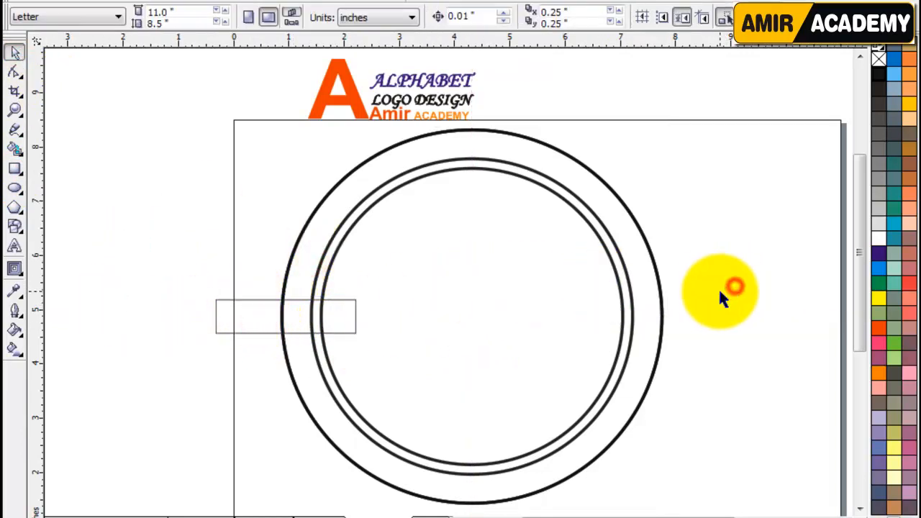
- Try filling the band between the outer and middle circles with Smart Fill
left_click(14, 148)
left_click(318, 246)
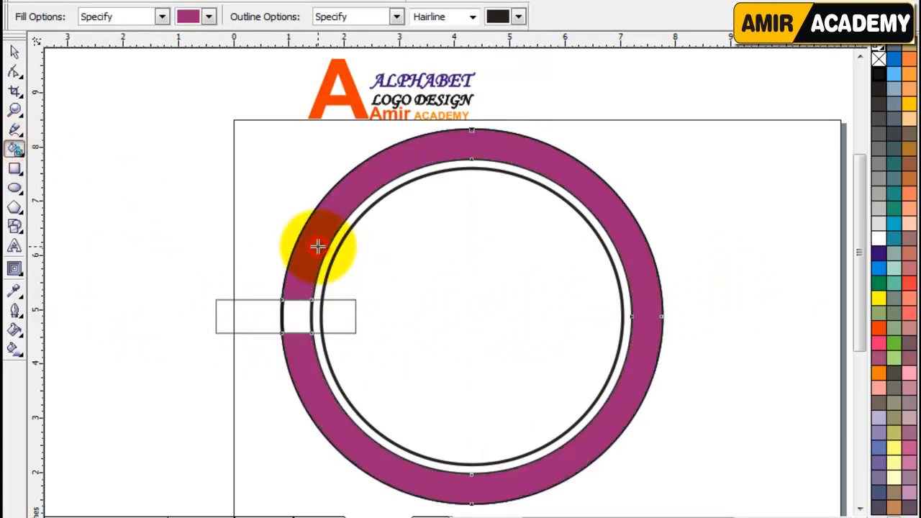
key("ctrl+z")
left_click(15, 52)
left_click(91, 207)
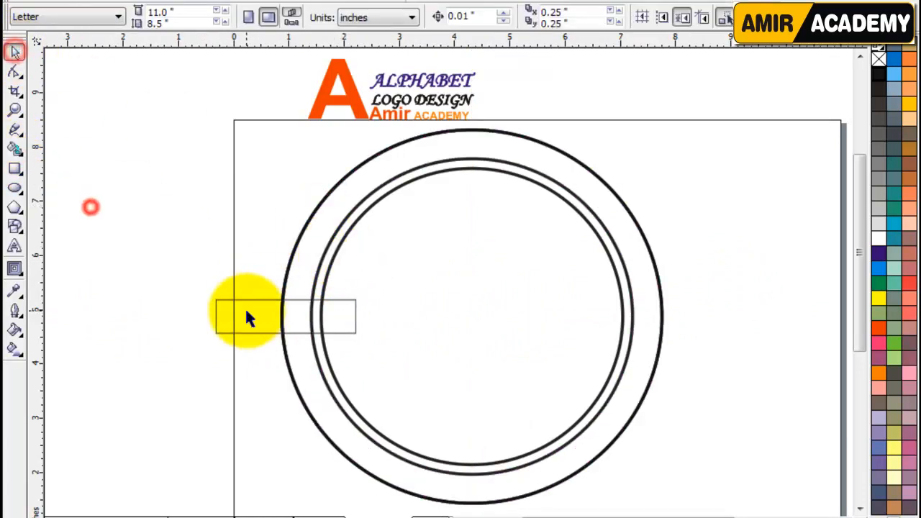
- Copy the outer circle's outline properties onto the rectangle
left_click(246, 310)
left_click_drag(301, 248, 261, 305)
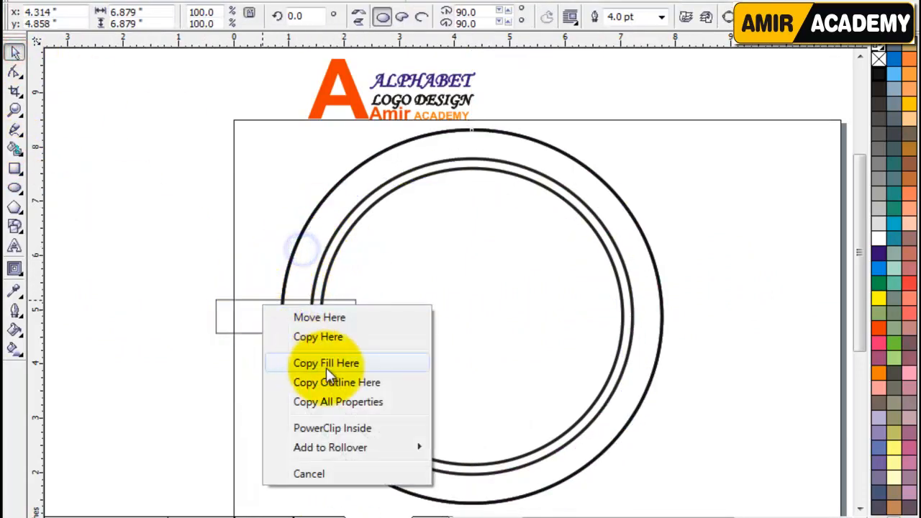
left_click(334, 384)
left_click(263, 390)
- Fill the rectangle with white and remove its outline
left_click(249, 321)
left_click(879, 237)
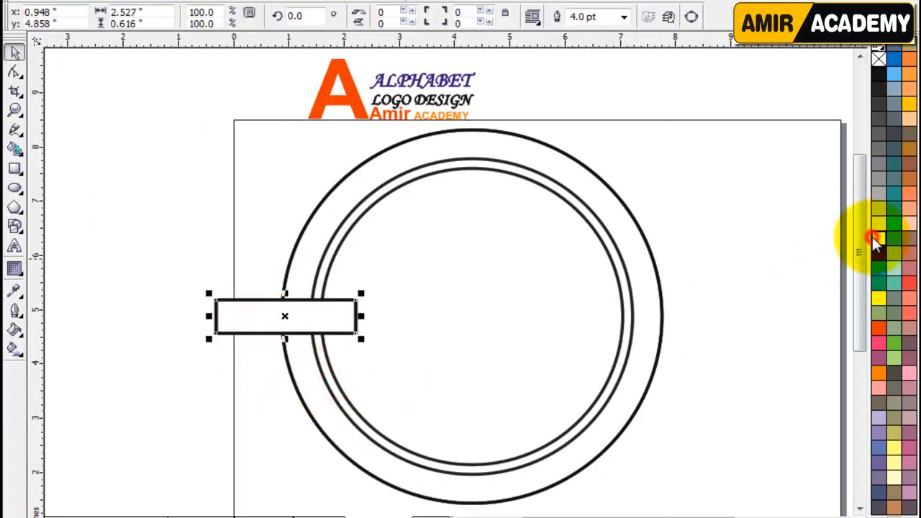
right_click(879, 58)
left_click(165, 283)
- Create filled shapes from the wide outer band and the thin inner band with Smart Fill
left_click(15, 149)
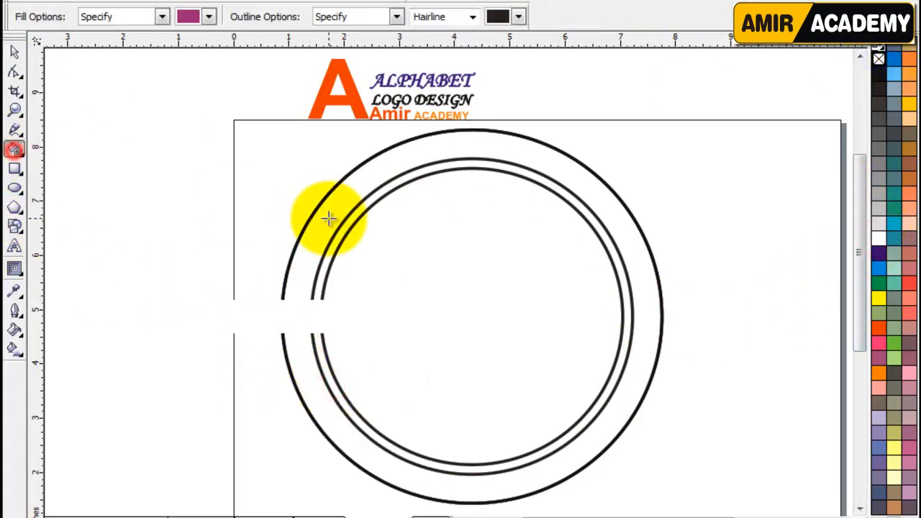
left_click(328, 213)
left_click(335, 243)
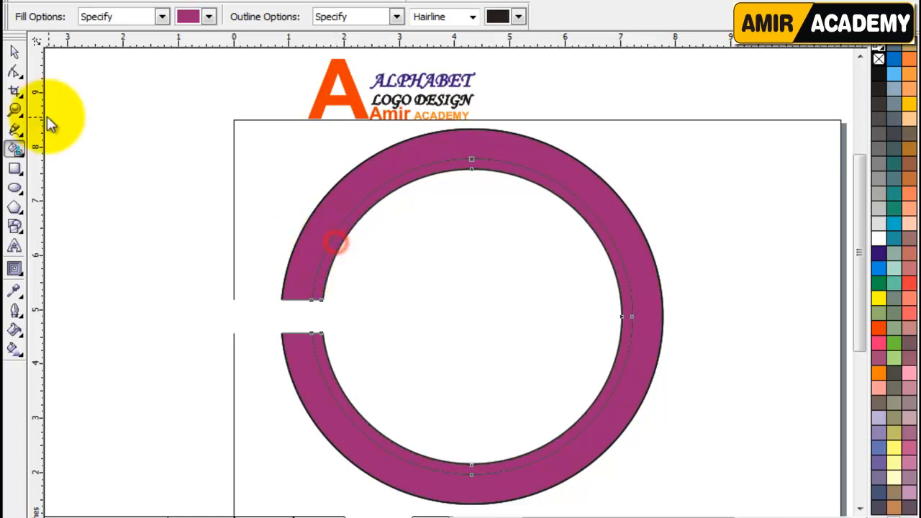
- Recolour the thin inner band gray and the wide outer band black
left_click(14, 52)
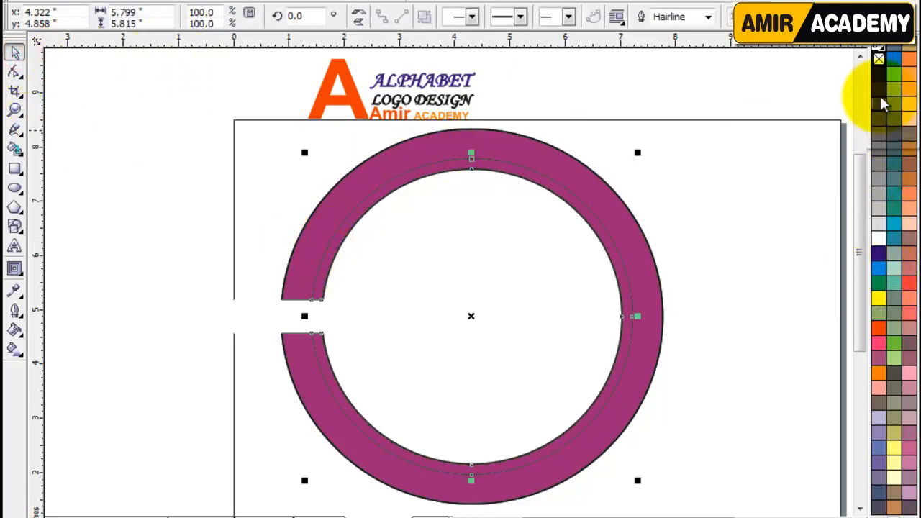
left_click(880, 196)
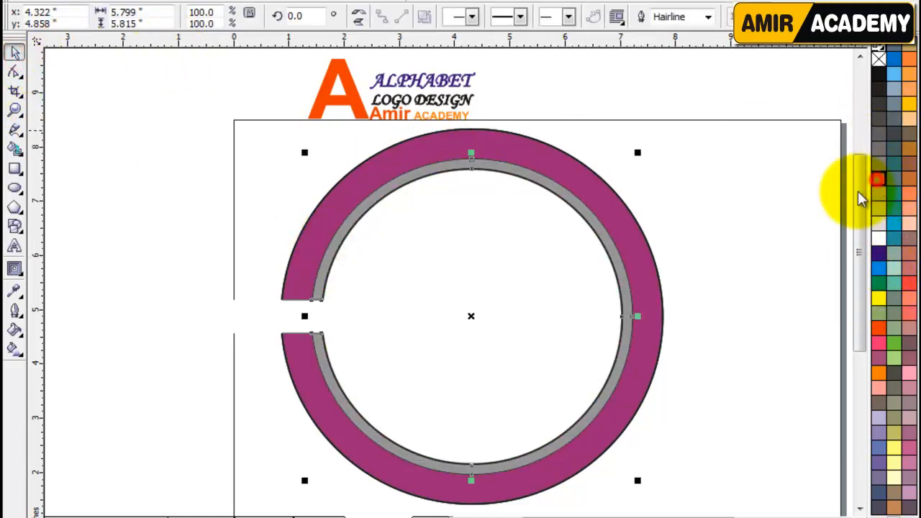
left_click(711, 189)
left_click(449, 149)
left_click(879, 72)
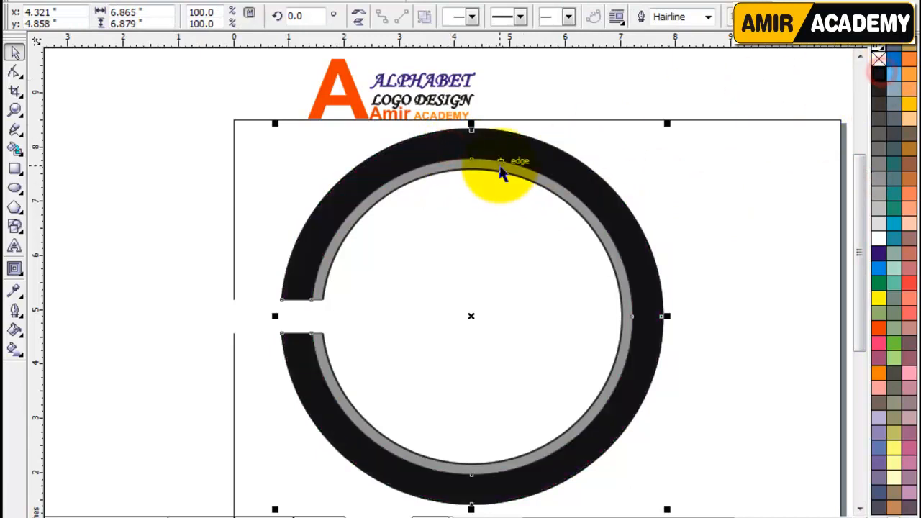
- Move the filled bands aside to the right and delete the three original outline circles
left_click_drag(477, 175, 745, 165)
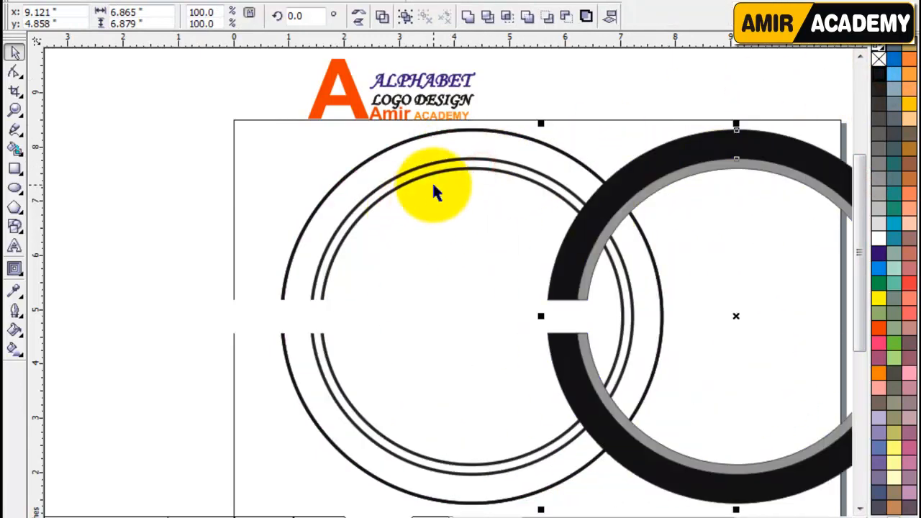
key("F7")
key("Delete")
- Move the black and gray bands back so their opening lines up with the white rectangle
left_click(566, 281)
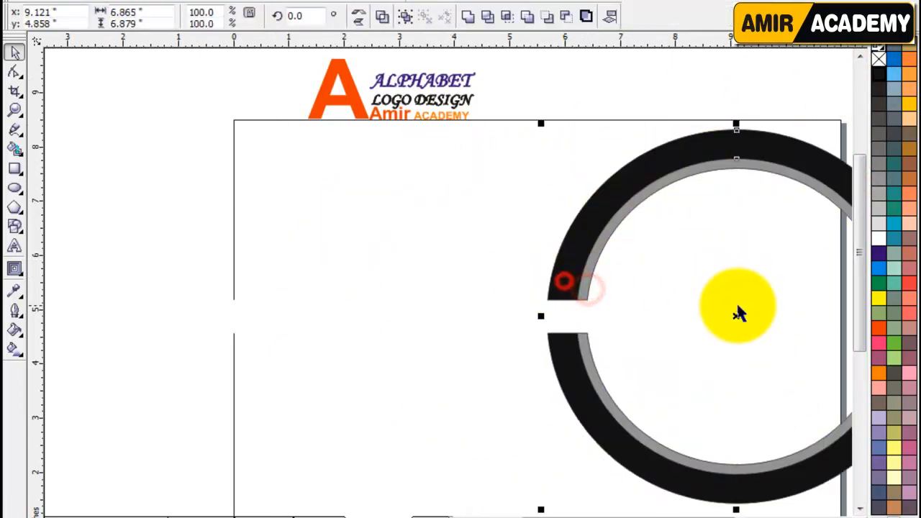
left_click_drag(734, 318, 454, 318)
left_click(702, 236)
left_click(128, 218)
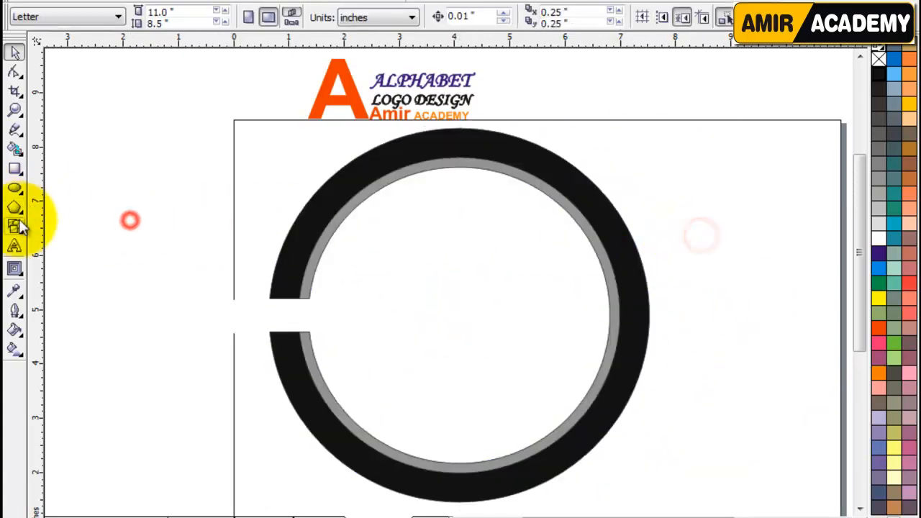
- Add the letter "A" in Arial inside the ring and enlarge it
key("F8")
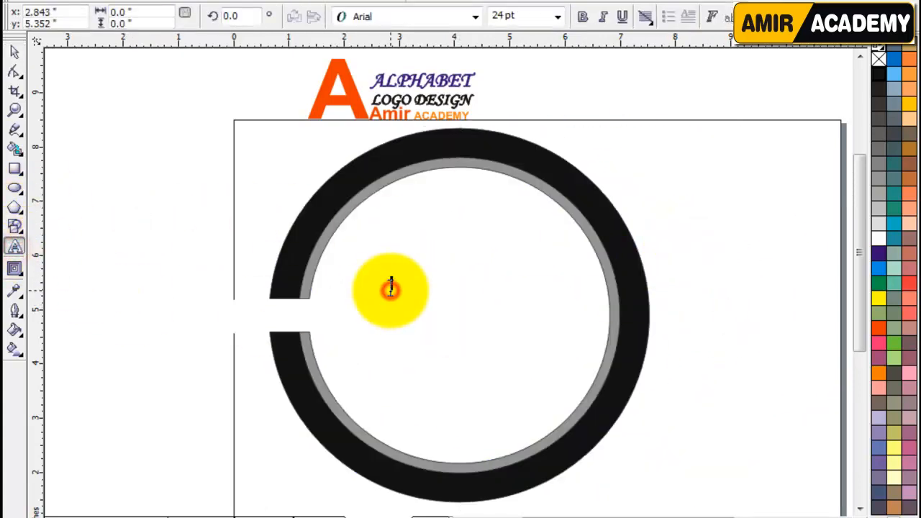
left_click(391, 288)
type("A")
left_click(14, 52)
left_click_drag(410, 297, 468, 367)
- Centre the letter A horizontally and vertically on the gray inner band
left_click(603, 265)
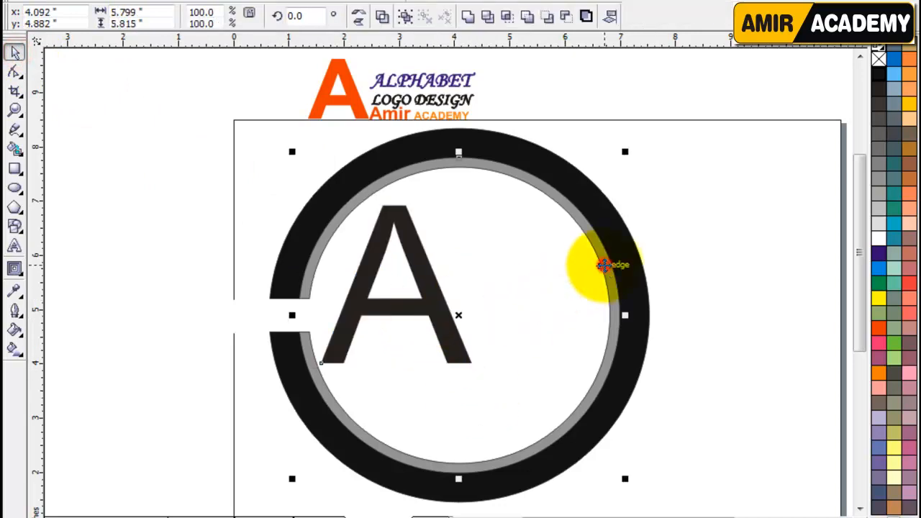
key("c")
key("e")
left_click(718, 187)
- Move the ALPHABET LOGO DESIGN title group from above the page to the right of the ring
left_click_drag(675, 120, 213, 463)
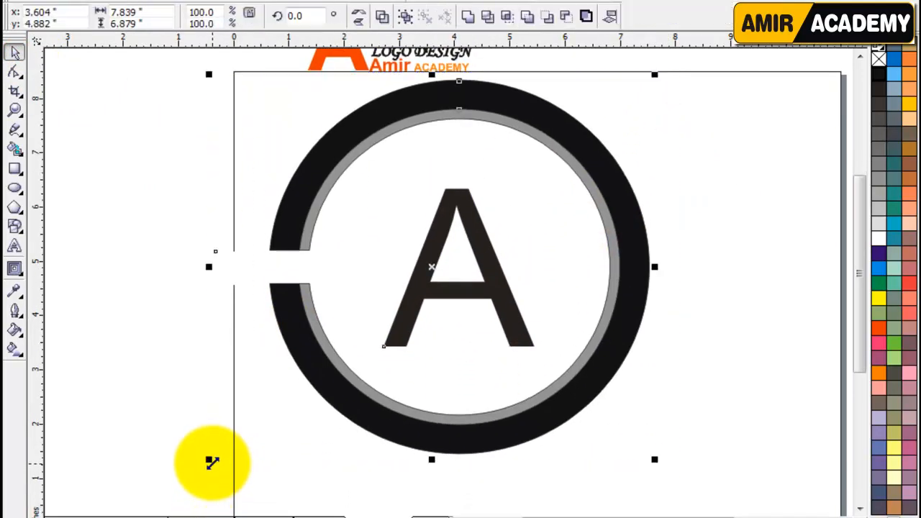
left_click(860, 56)
left_click_drag(549, 94, 292, 200)
left_click_drag(390, 161, 724, 261)
scroll(720, 263, "up", 1)
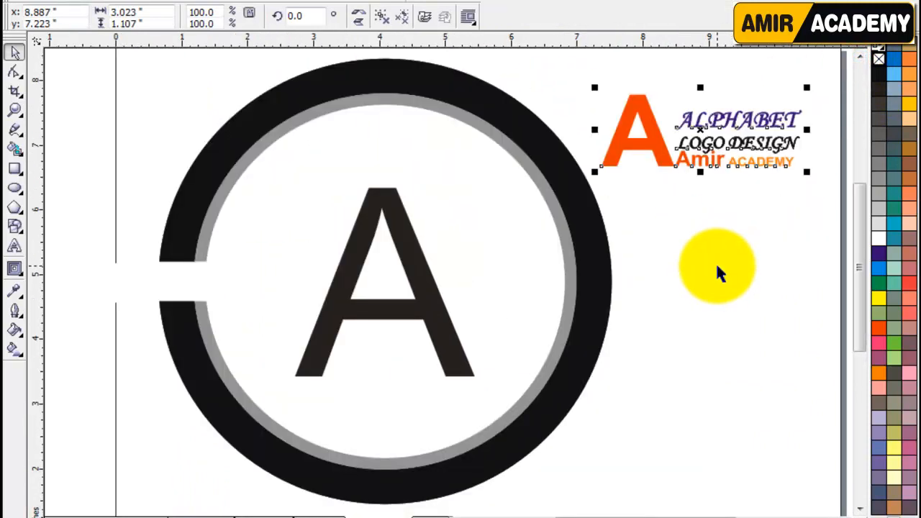
left_click(717, 266)
- Enlarge the letter A inside the ring to about 444 pt and make it bold
left_click(422, 295)
left_click_drag(480, 181, 550, 120)
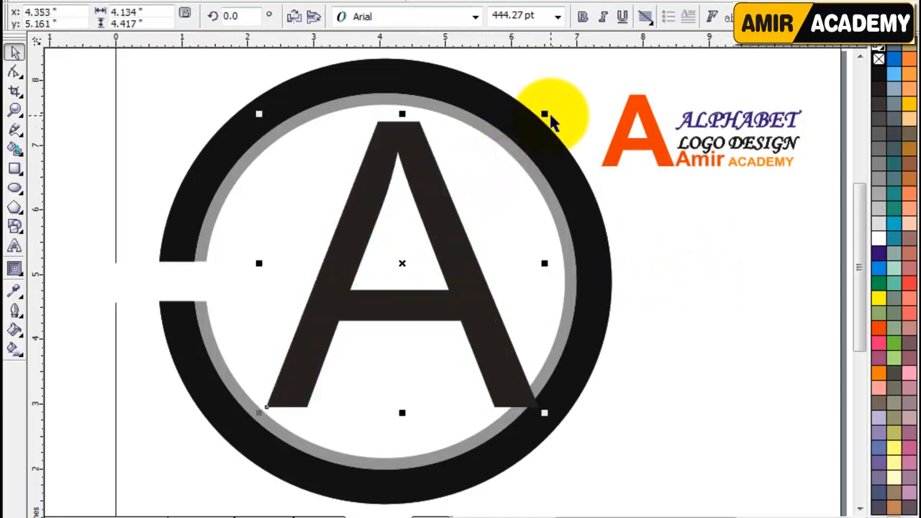
left_click_drag(430, 165, 415, 156)
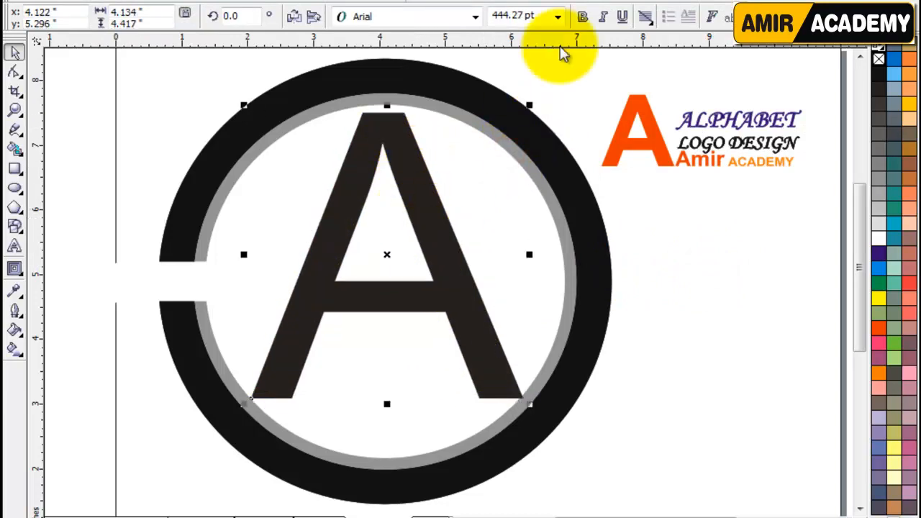
left_click(583, 15)
left_click(670, 362)
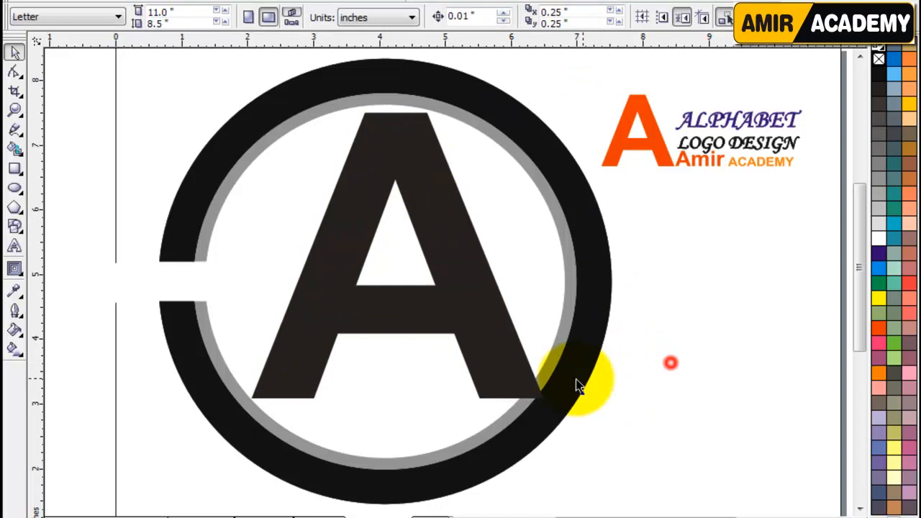
- Reduce the bold A to about 432 pt and reposition it to fit within the gray inner band
left_click(517, 371)
left_click_drag(552, 406, 541, 390)
left_click_drag(443, 210, 425, 216)
left_click(631, 403)
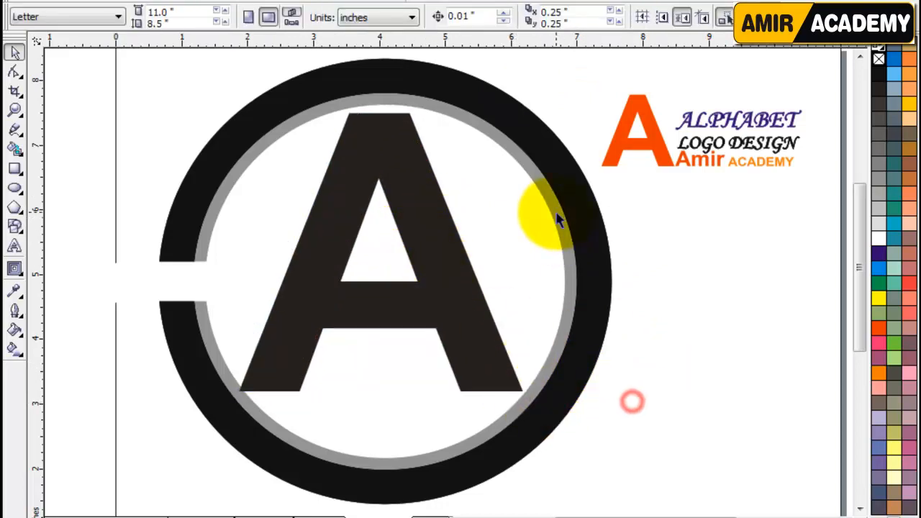
left_click(447, 247)
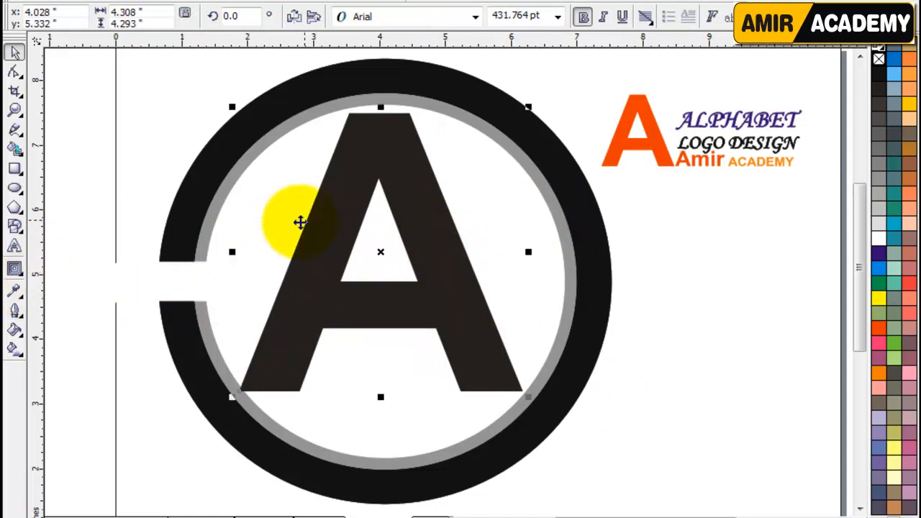
- Convert the letter A to curves, and place the white rectangle upright across the middle of its crossbar, rotated 90°
right_click(364, 180)
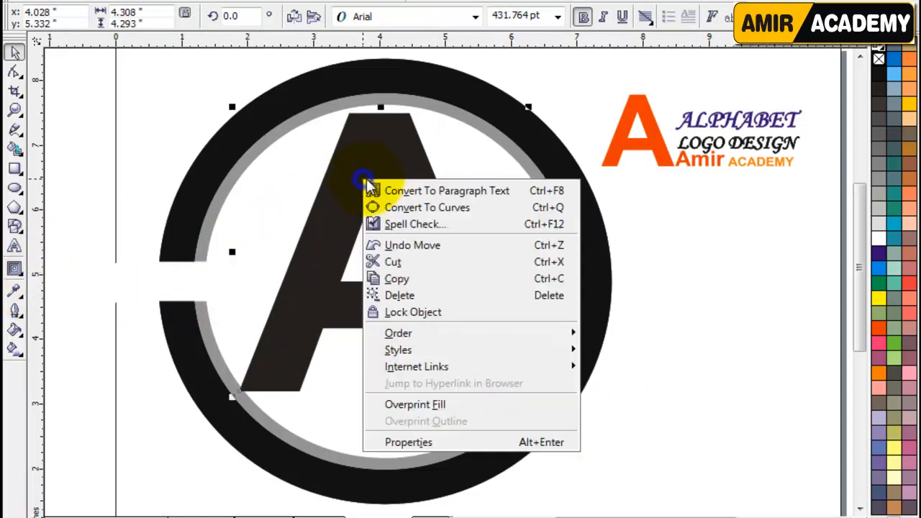
left_click(465, 209)
left_click_drag(179, 279, 396, 329)
left_click(396, 329)
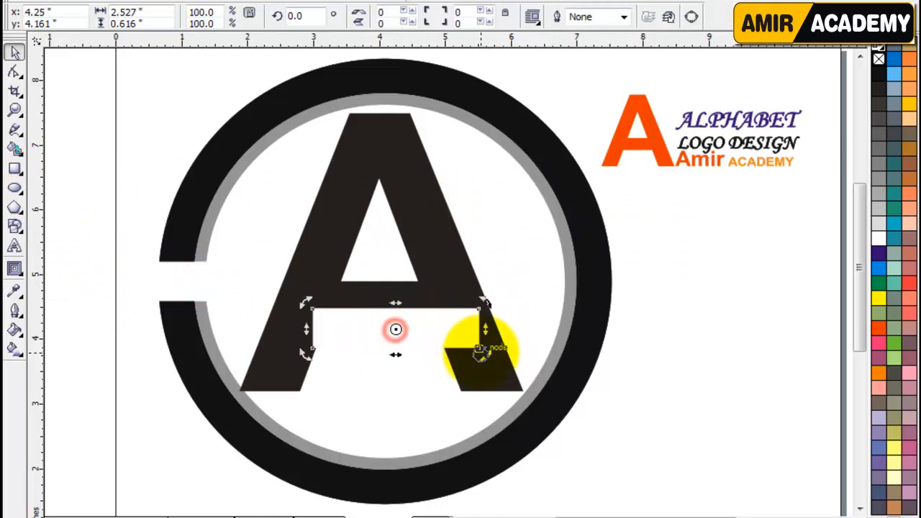
left_click_drag(485, 328, 414, 259)
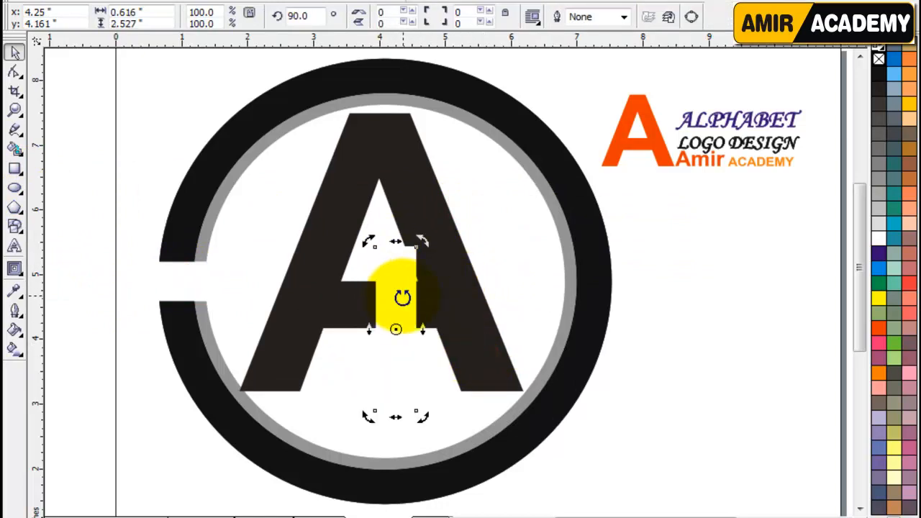
left_click(454, 294)
left_click(684, 322)
- Trim the A's crossbar with the upright white rectangle, and move the rectangle away from the letter to the right
left_click(383, 307)
left_click(447, 302, "shift")
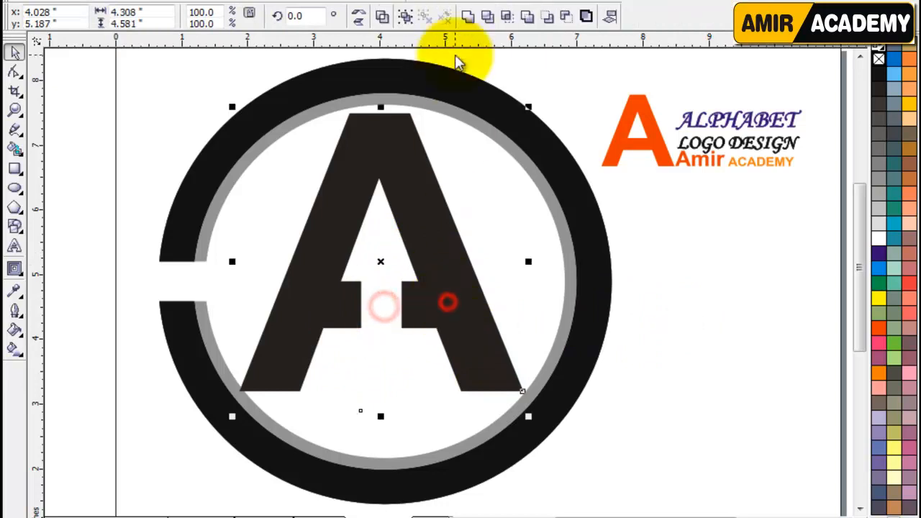
left_click(489, 18)
left_click(687, 277)
left_click_drag(382, 302, 654, 286)
left_click(713, 327)
- Delete the nodes of both remaining crossbar stubs so the inner edges of the A's legs run straight
key("z")
left_click_drag(526, 98, 261, 385)
left_click_drag(294, 282, 547, 439)
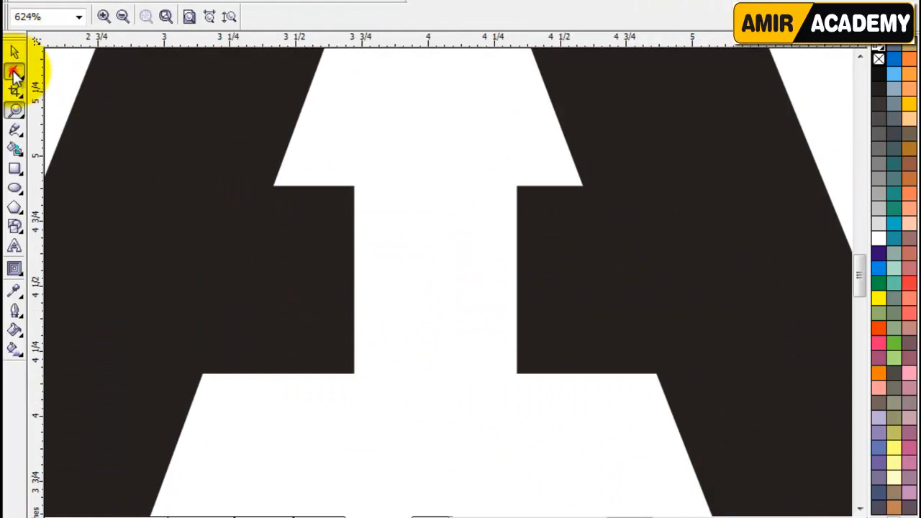
left_click(14, 72)
left_click(307, 254)
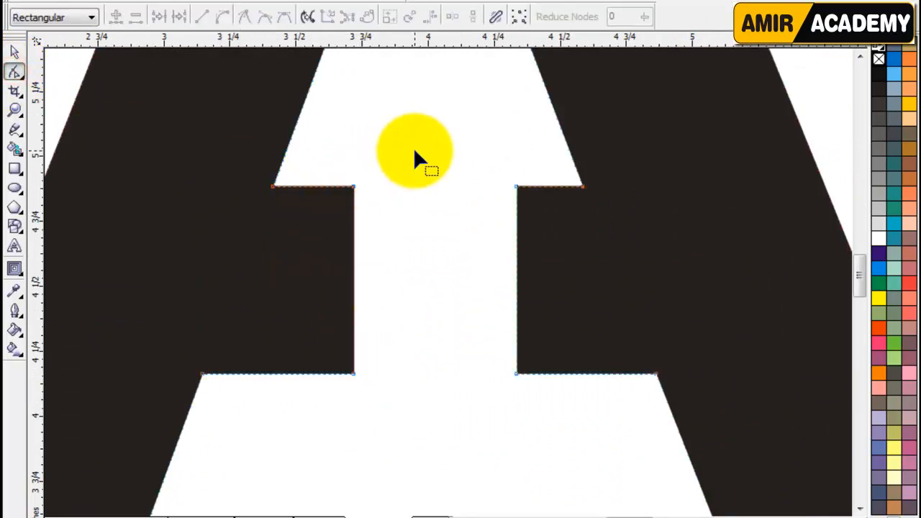
left_click_drag(141, 401, 142, 403)
key("Delete")
left_click_drag(636, 365, 635, 365)
key("Delete")
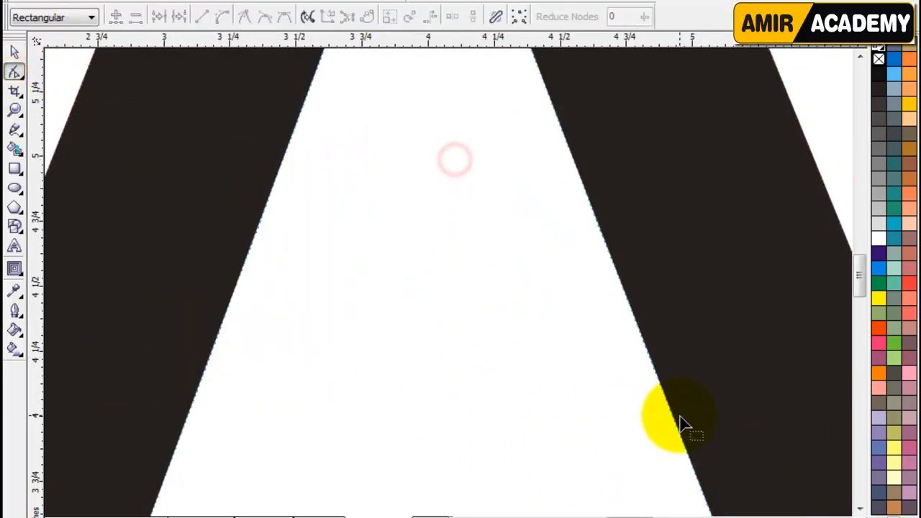
- Bend the bottom edge of the A's right leg into a downward bulging curve
scroll(442, 288, "down", 3)
left_click_drag(297, 178, 227, 61)
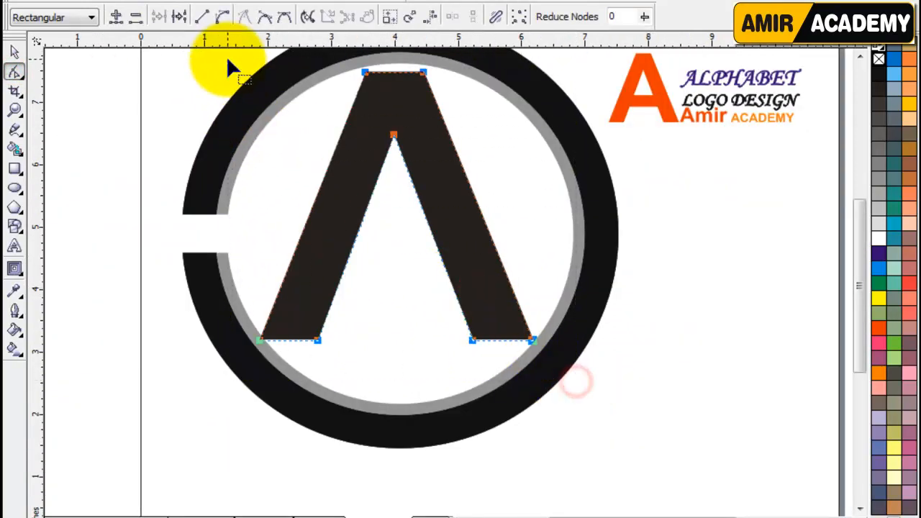
key("z")
left_click_drag(593, 309, 429, 378)
left_click_drag(175, 157, 648, 396)
left_click(14, 71)
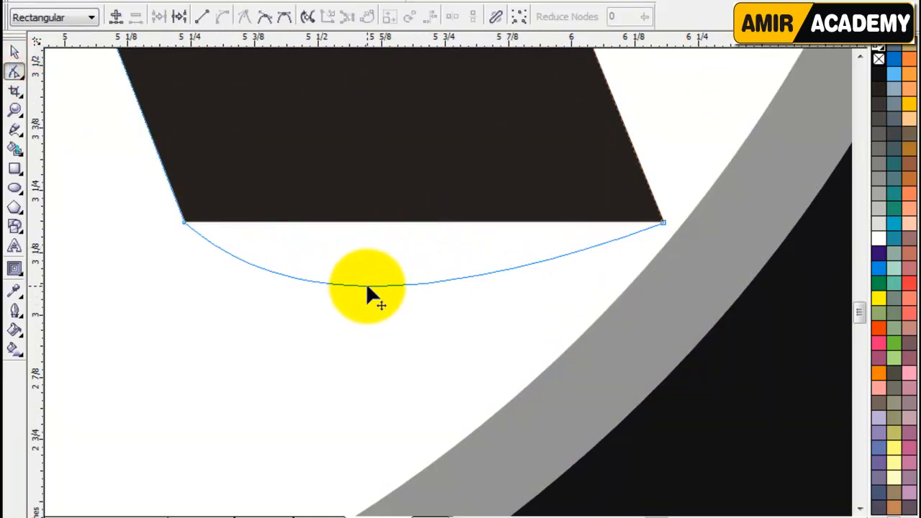
left_click_drag(367, 287, 443, 300)
scroll(362, 328, "down", 2)
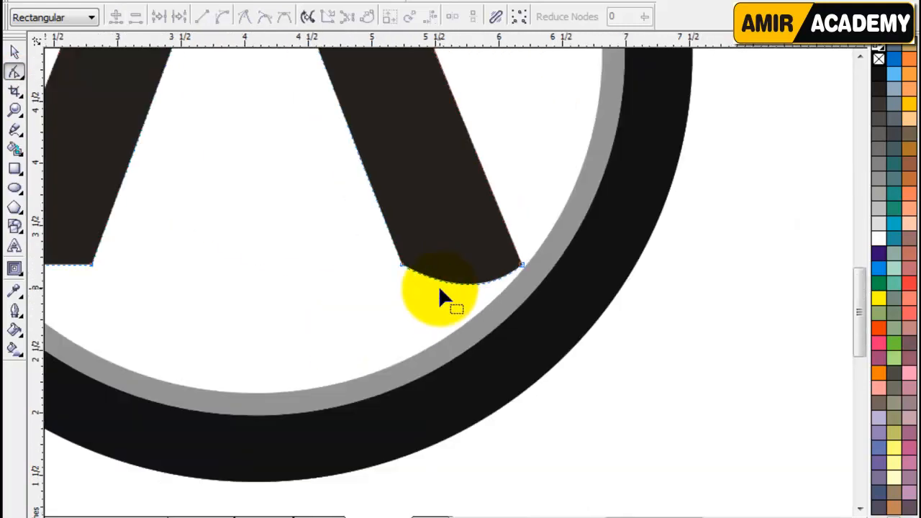
- Bend the bottom edge of the A's left leg into a shallow downward curve
scroll(442, 288, "down", 1)
key("z")
left_click_drag(189, 245, 385, 331)
left_click(14, 72)
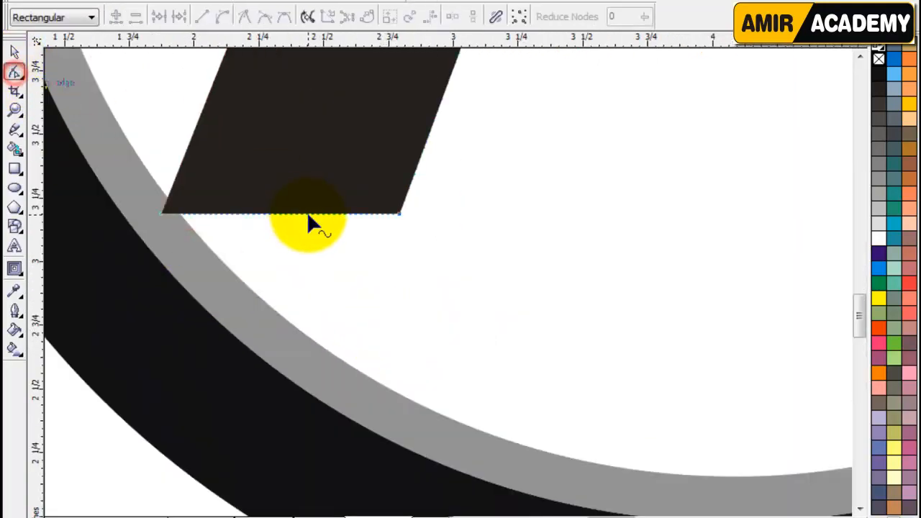
left_click_drag(276, 215, 241, 249)
scroll(248, 259, "down", 2)
- Bend the flat top edge of the A upward into a rounded arc
key("z")
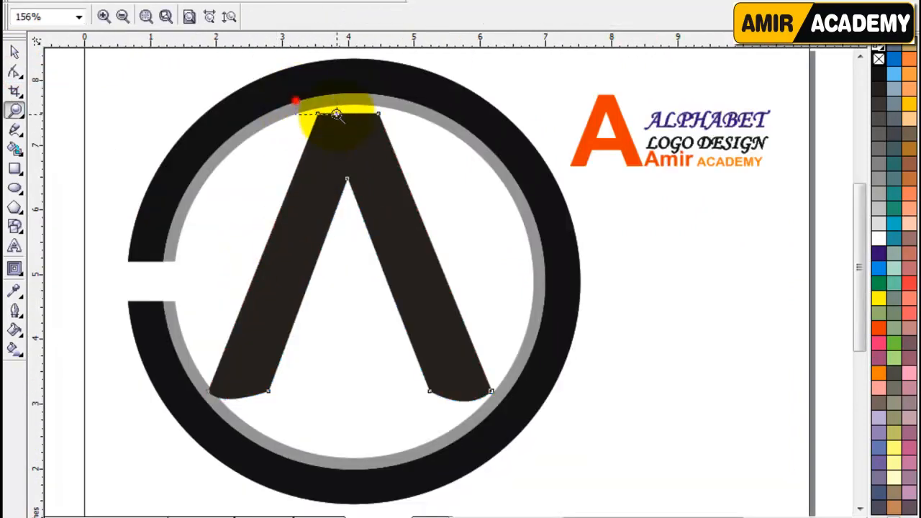
left_click_drag(295, 101, 359, 126)
left_click(14, 72)
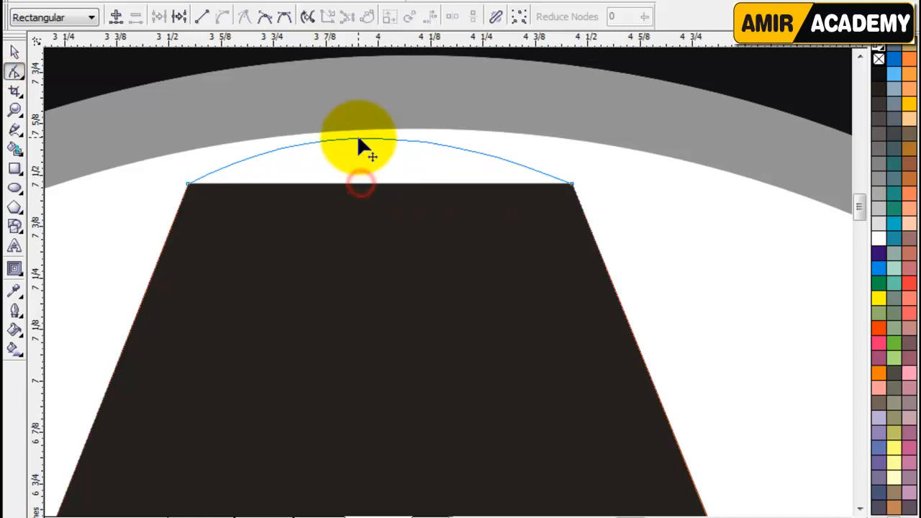
left_click_drag(363, 123, 363, 124)
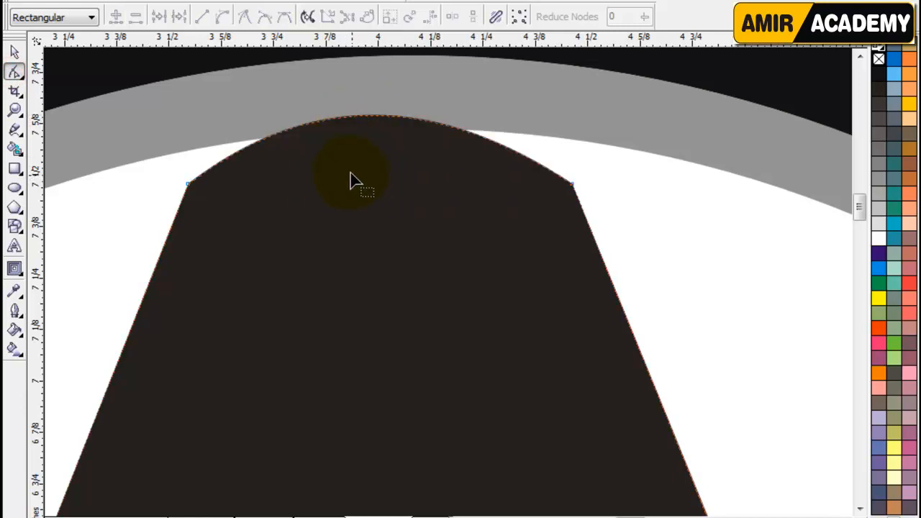
left_click(14, 51)
scroll(449, 283, "down", 3)
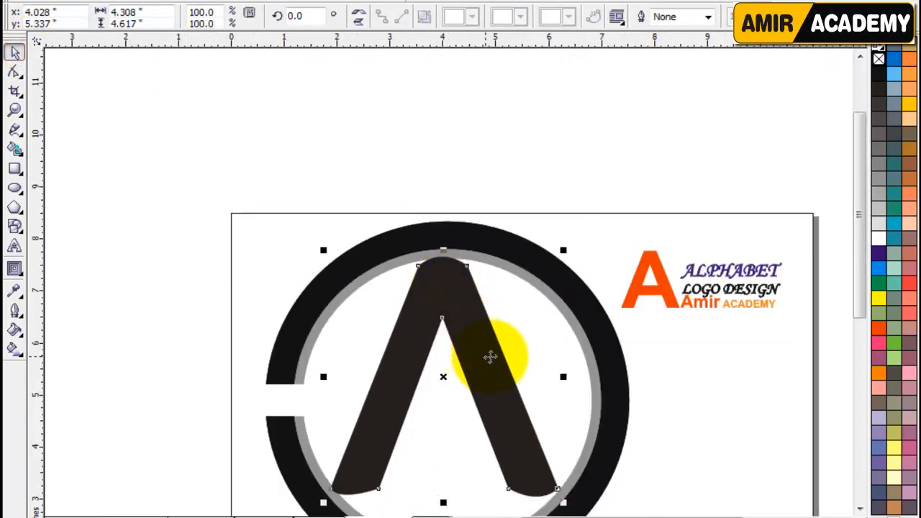
- Scale the crossbar-less A to about 94.1% and shift it down and left to fit inside the gray inner band
left_click(563, 498)
scroll(554, 493, "up", 1)
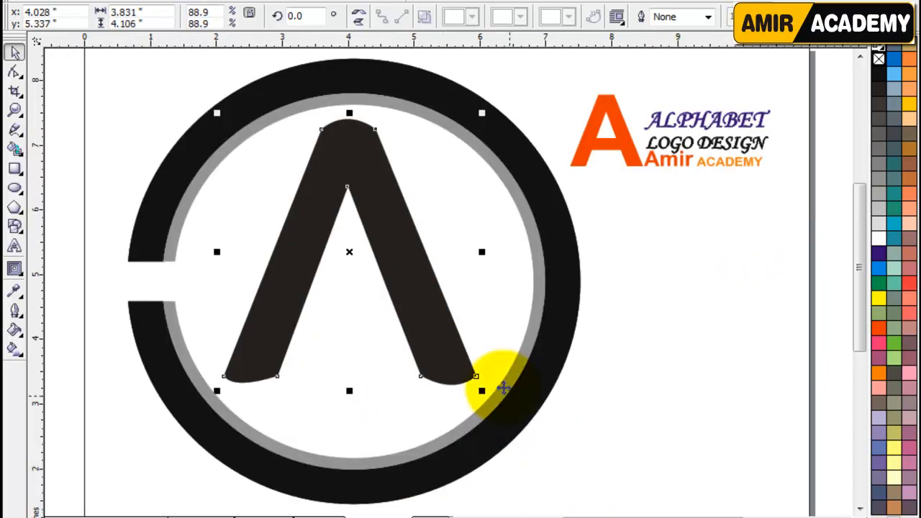
left_click(600, 315)
left_click_drag(405, 268, 394, 271)
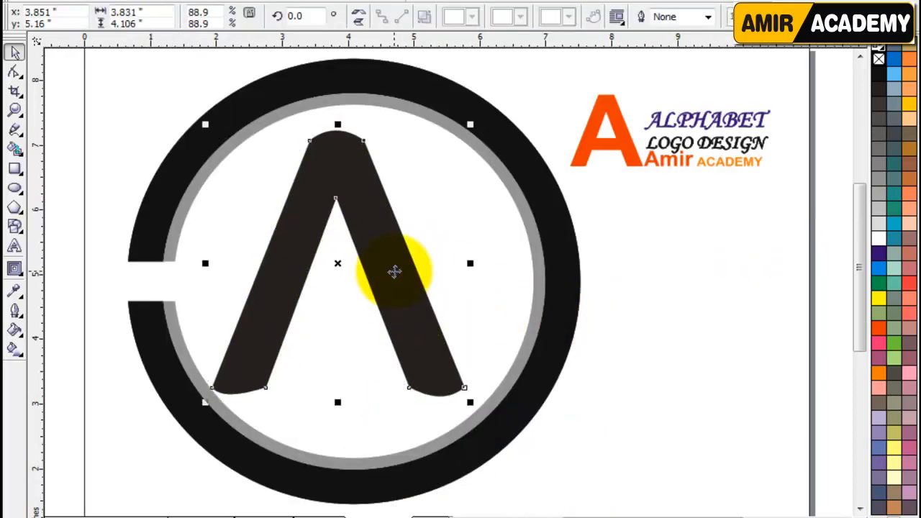
double_click(438, 380)
left_click(14, 52)
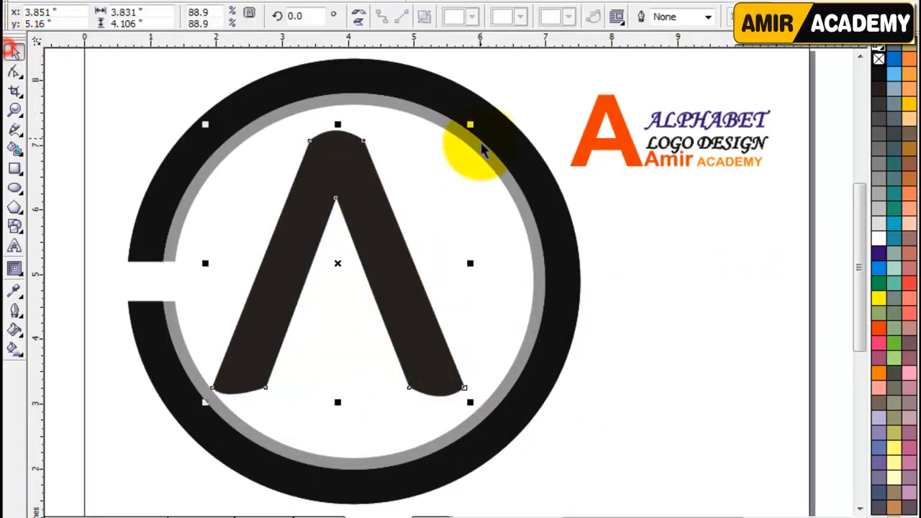
left_click_drag(470, 124, 485, 107)
- Lengthen the A's right leg by moving its bottom nodes down and right to the gray inner band
double_click(436, 339)
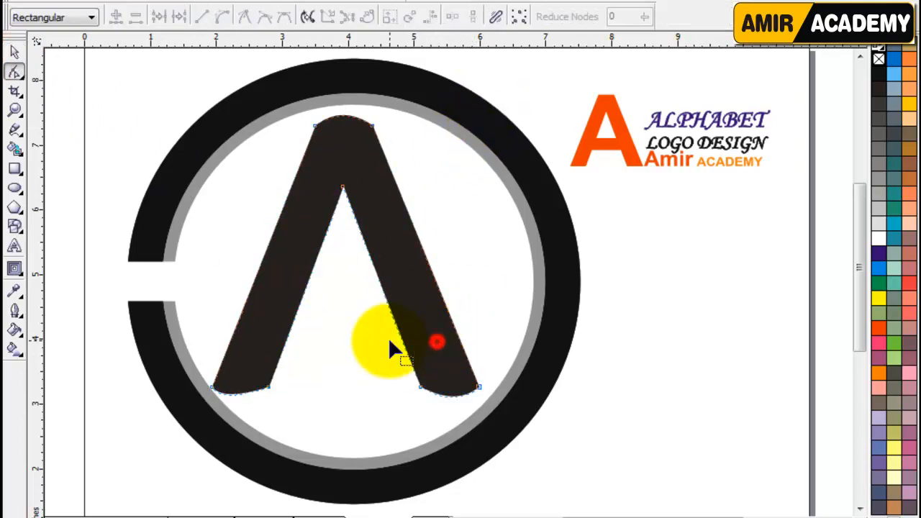
left_click_drag(360, 316, 518, 419)
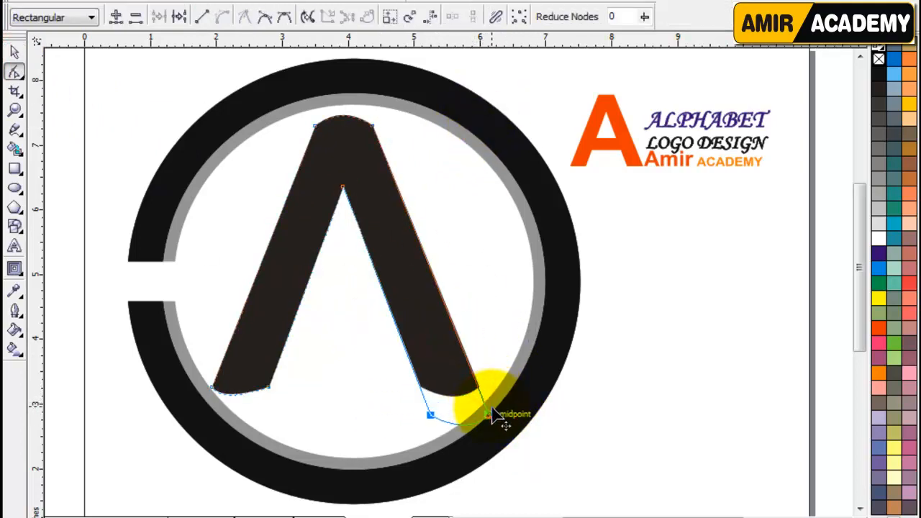
left_click(15, 52)
left_click(737, 320)
- Shift the A slightly left inside the ring and fill it with black
key("z")
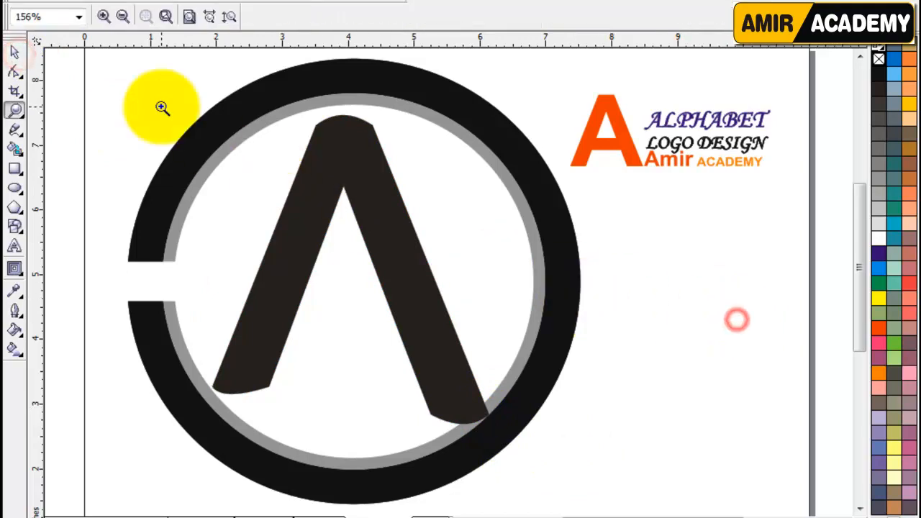
left_click_drag(108, 75, 613, 482)
left_click(15, 52)
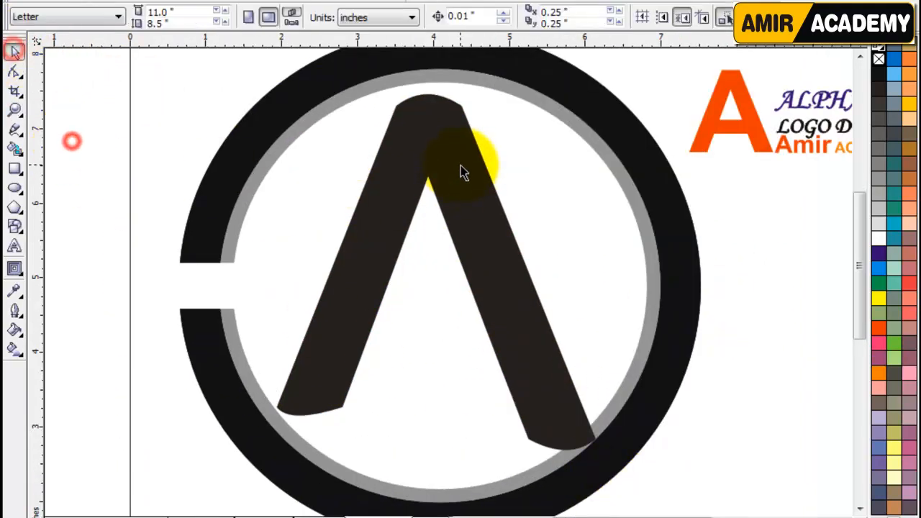
left_click(457, 162)
left_click_drag(457, 162, 454, 157)
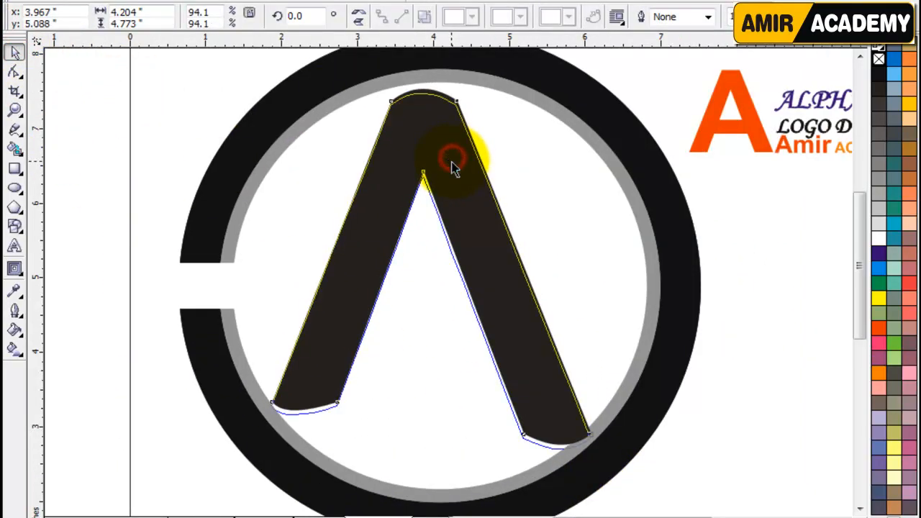
left_click(878, 73)
left_click(772, 296)
- Fill the outer black ring with orange and the A with dark purple
left_click(680, 238)
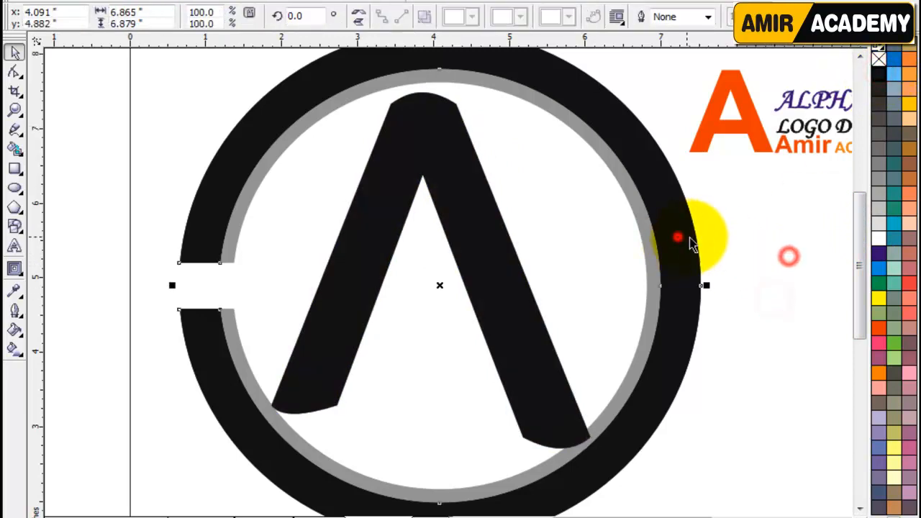
left_click(878, 327)
left_click(792, 328)
left_click(481, 267)
left_click(878, 253)
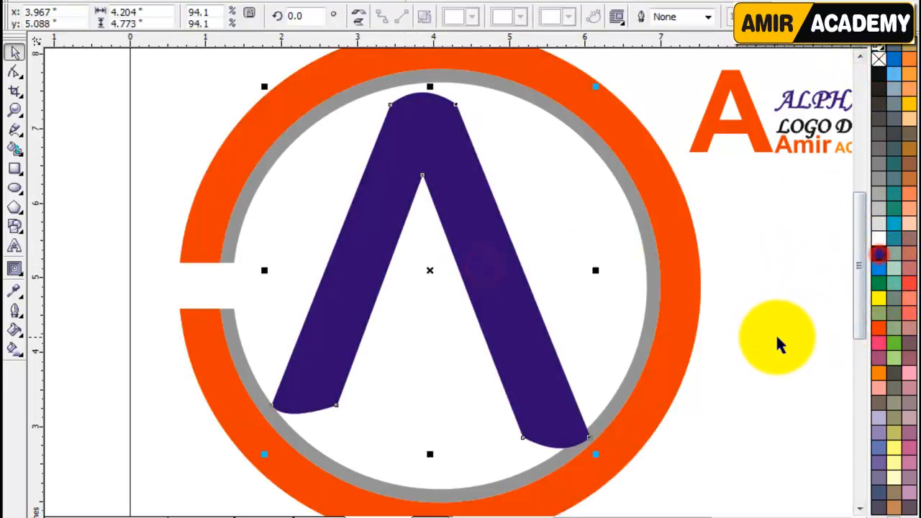
left_click(780, 335)
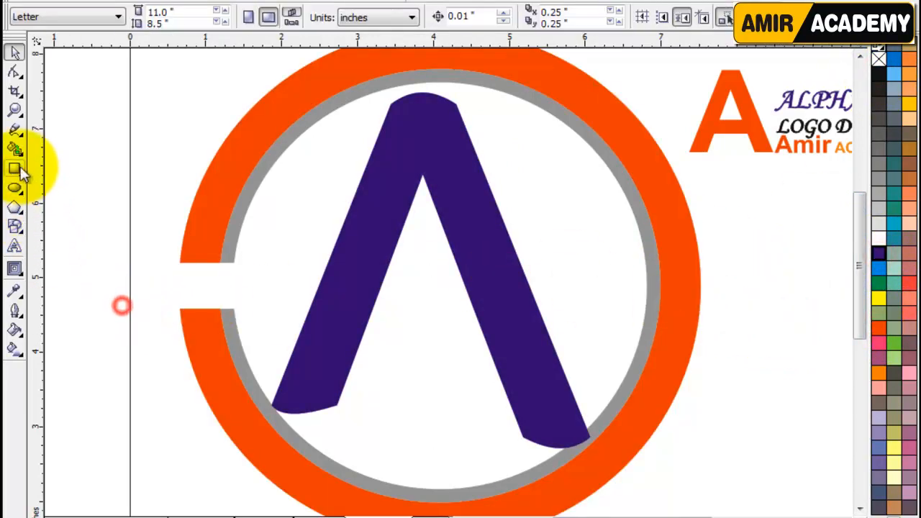
- Draw a straight line from the left leg's inner bottom corner to beyond the ring's upper right, and convert it to a curve
left_click(14, 129)
left_click(337, 405)
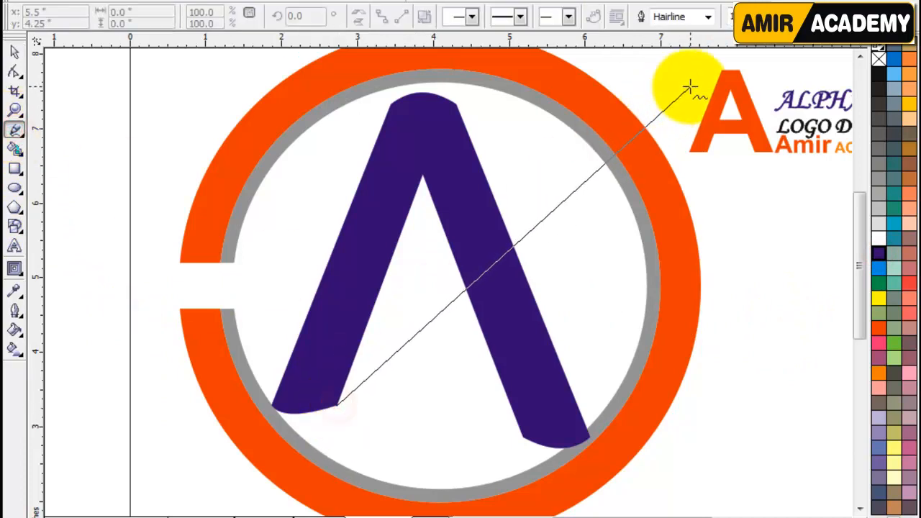
left_click(709, 74)
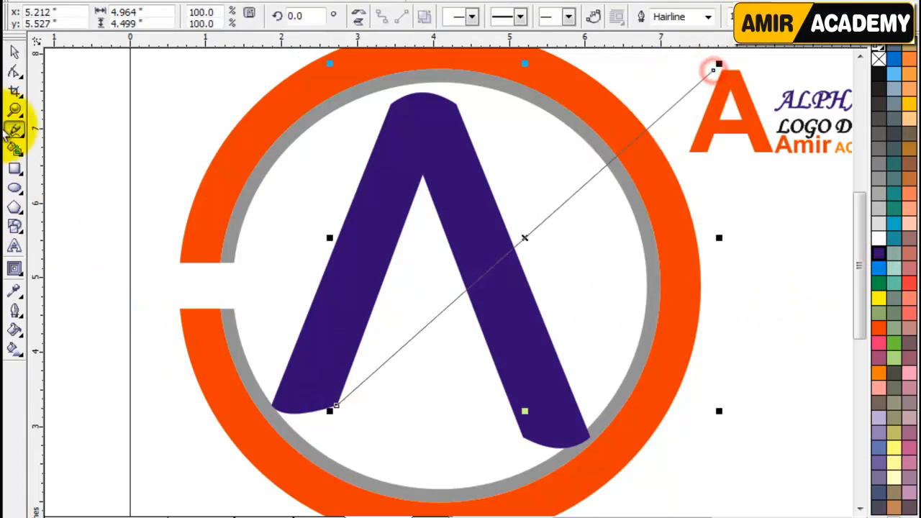
left_click(14, 70)
left_click_drag(724, 59, 285, 425)
left_click(220, 17)
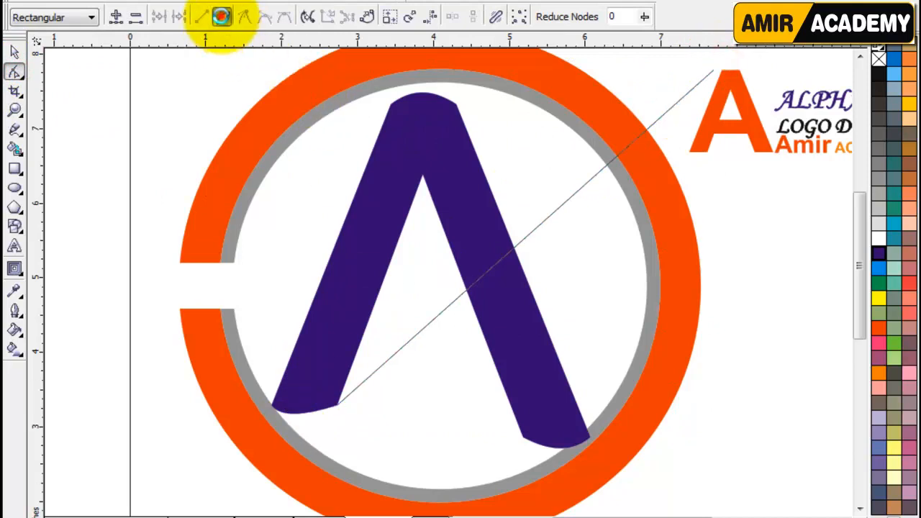
left_click_drag(592, 182, 510, 81)
left_click_drag(461, 296, 518, 402)
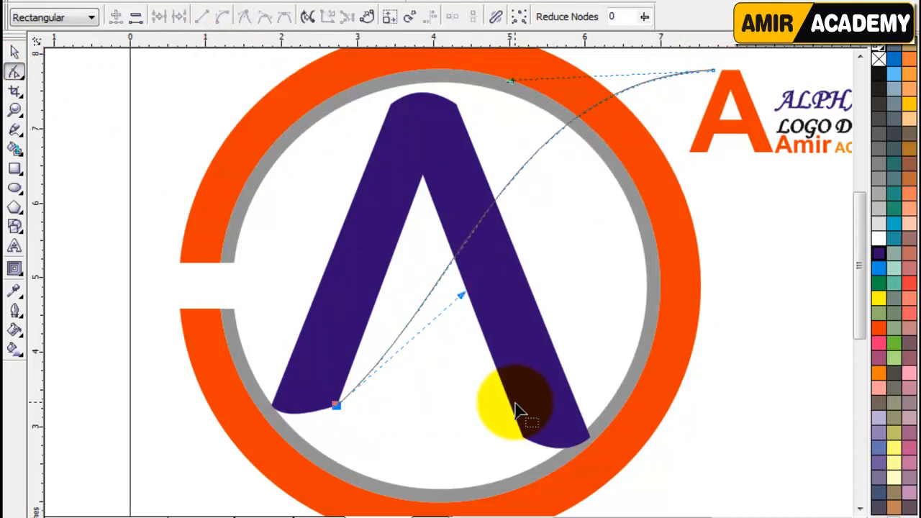
key("ctrl+z")
- Bend the diagonal line into an S-curve, pulling its lower end's handle up along the left leg and its upper end's handle down
left_click_drag(460, 295, 403, 172)
left_click_drag(590, 182, 687, 287)
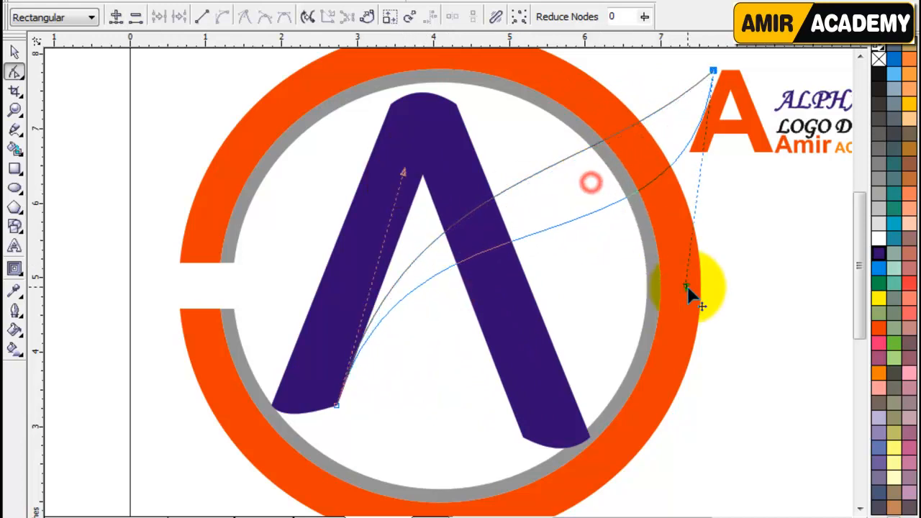
left_click_drag(705, 317, 707, 325)
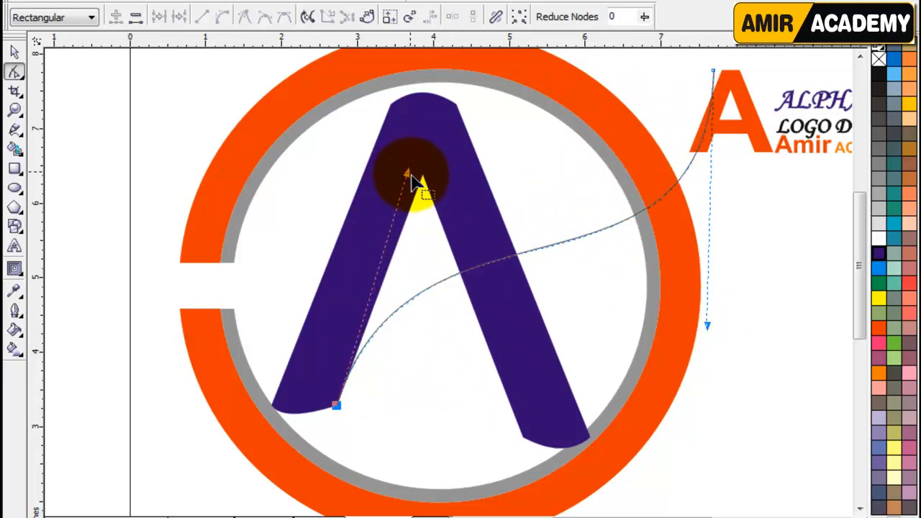
left_click(14, 51)
- Draw a second straight line between the S-curve's two end nodes and convert it to a curve
left_click(14, 129)
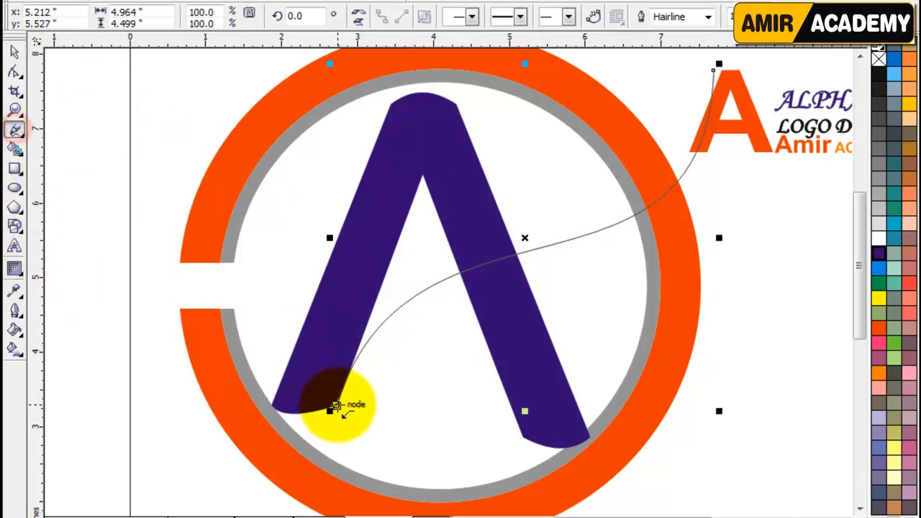
left_click(336, 405)
left_click(712, 70)
key("F10")
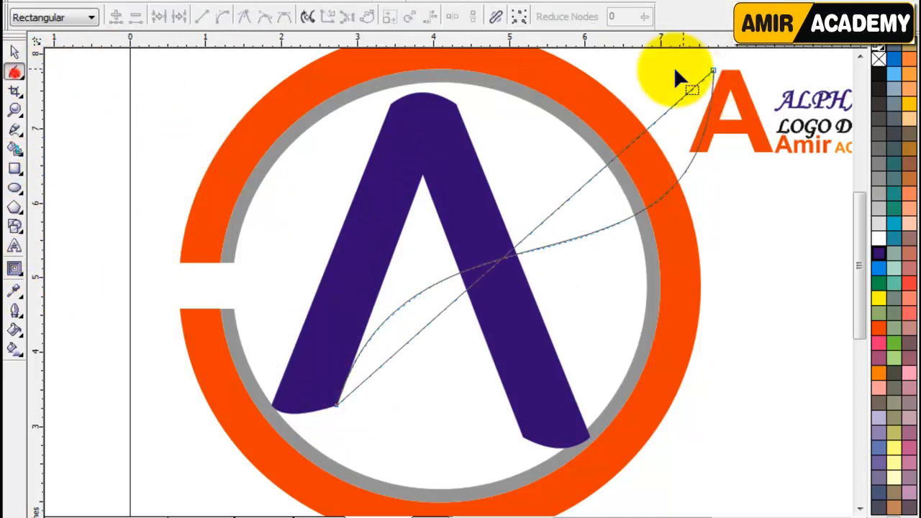
left_click_drag(734, 58, 257, 491)
left_click(221, 16)
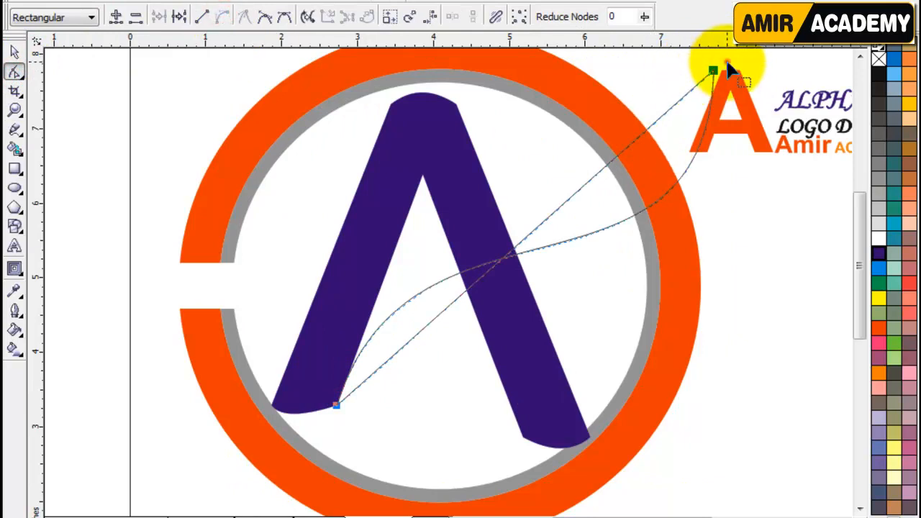
- Bend the second line into an S-curve below the first, pulling its upper handle far down and its lower handle up
left_click_drag(587, 184, 828, 369)
left_click_drag(460, 296, 458, 216)
left_click_drag(827, 368, 730, 400)
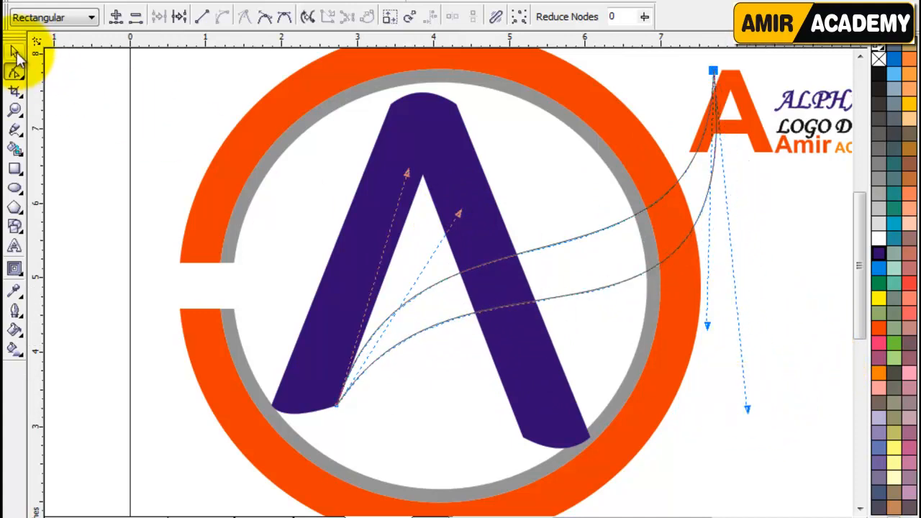
- Draw a third straight line between the two shared end nodes of the S-curves and convert it to a curve
left_click(14, 128)
left_click(337, 404)
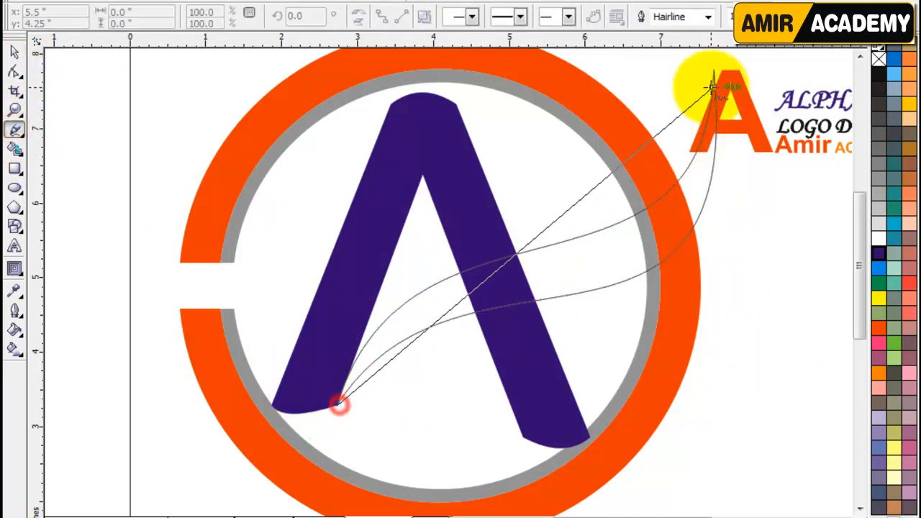
left_click(717, 72)
left_click(15, 72)
left_click_drag(724, 58, 331, 409)
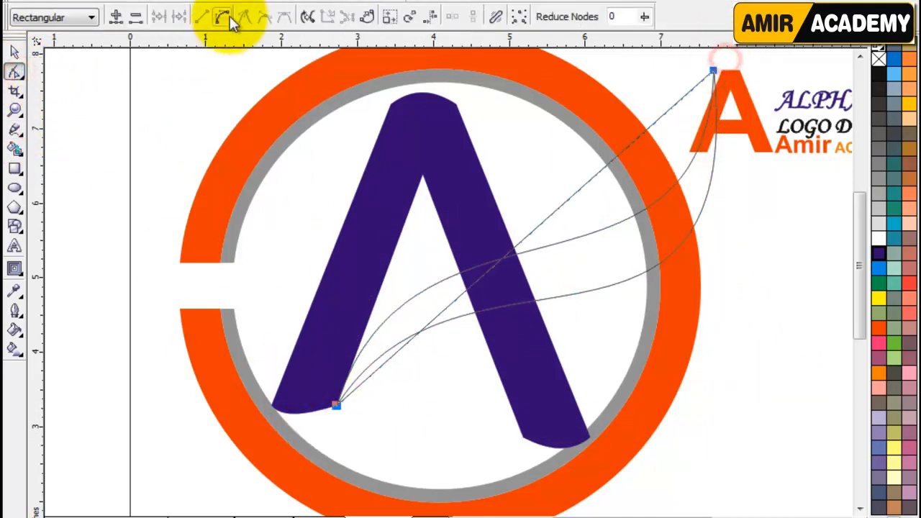
left_click(221, 16)
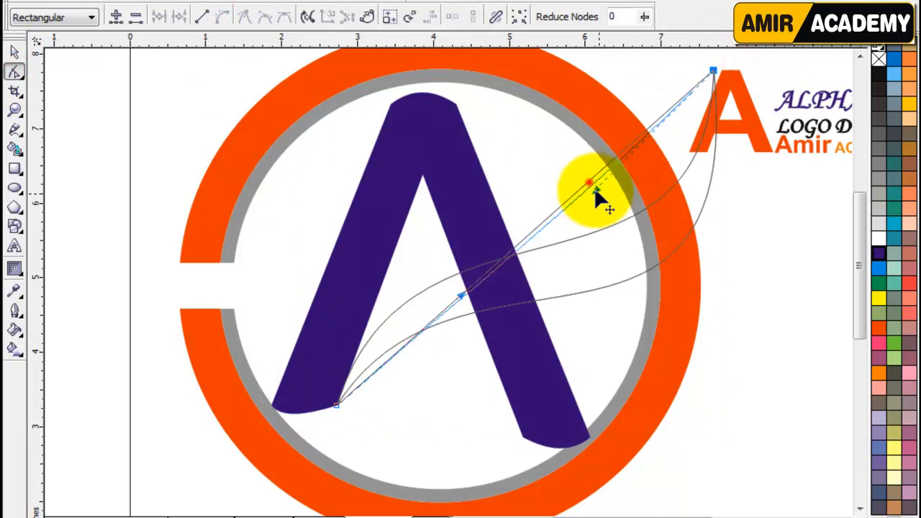
- Bend the third line into an S-curve below the second, with its upper part bulging outside the ring
left_click_drag(595, 192, 755, 429)
left_click_drag(365, 295, 362, 276)
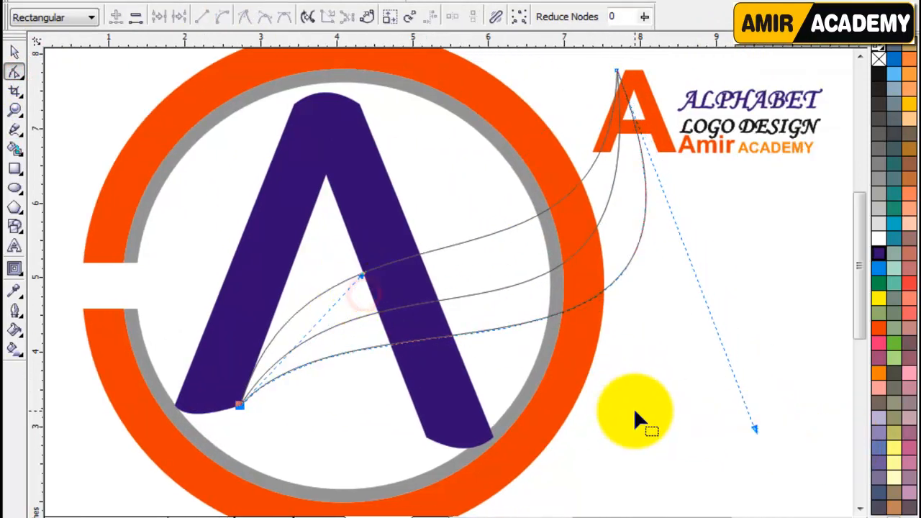
left_click_drag(742, 441, 742, 442)
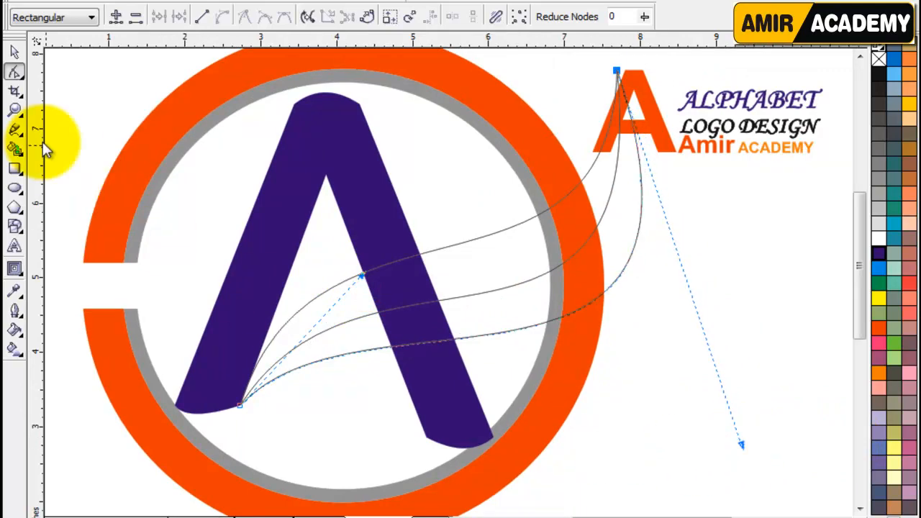
- Move the Alphabet Logo Design caption with its orange A farther right, clear of the swoosh curves
left_click(15, 51)
left_click(735, 249)
left_click_drag(732, 147, 776, 147)
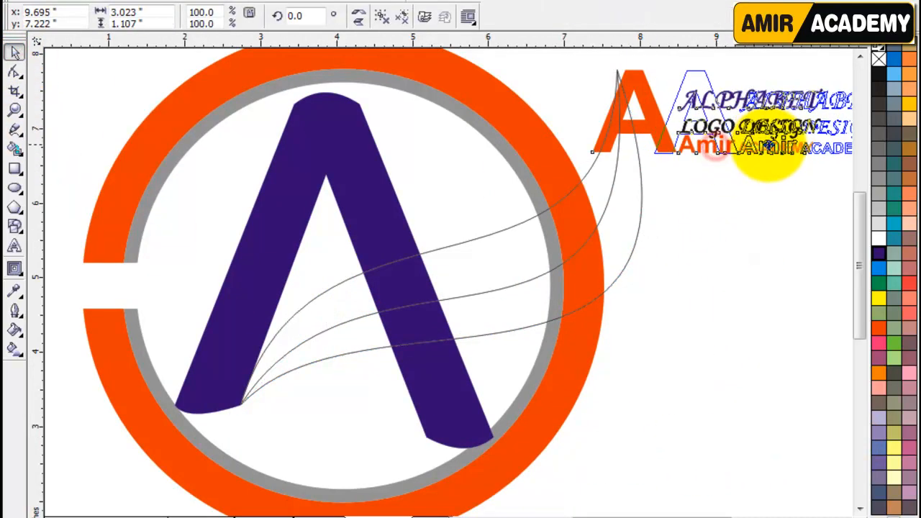
left_click(708, 307)
- Try to fill the selected swoosh curves with white and ungroup them
left_click_drag(508, 265, 206, 421)
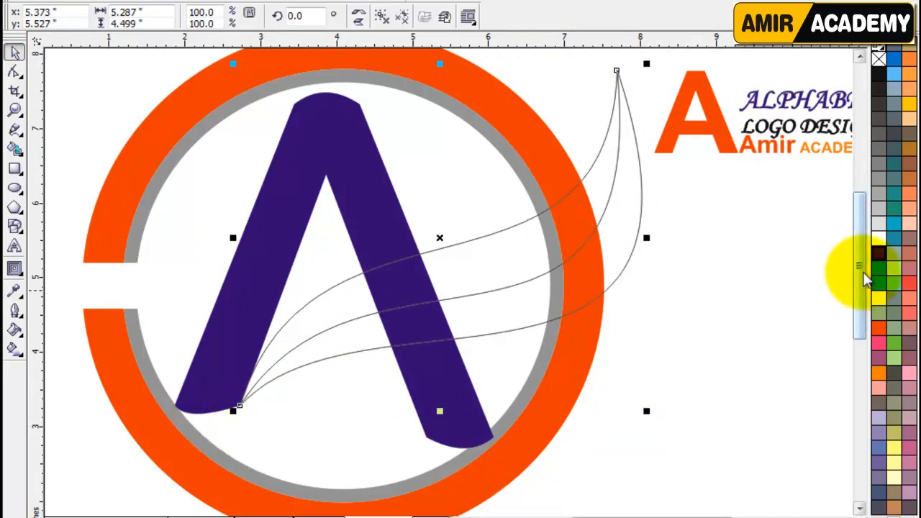
left_click(879, 238)
left_click(732, 348)
left_click(616, 227)
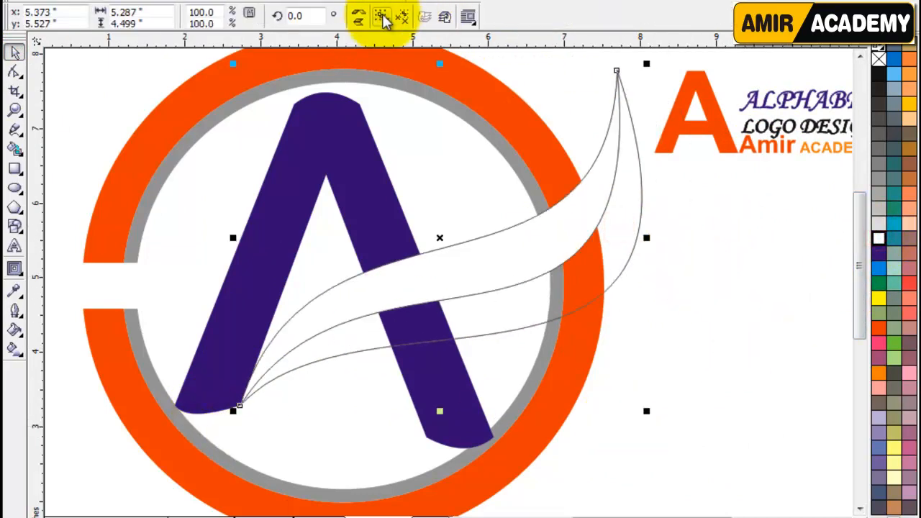
left_click(641, 290)
left_click(617, 245)
left_click(586, 214)
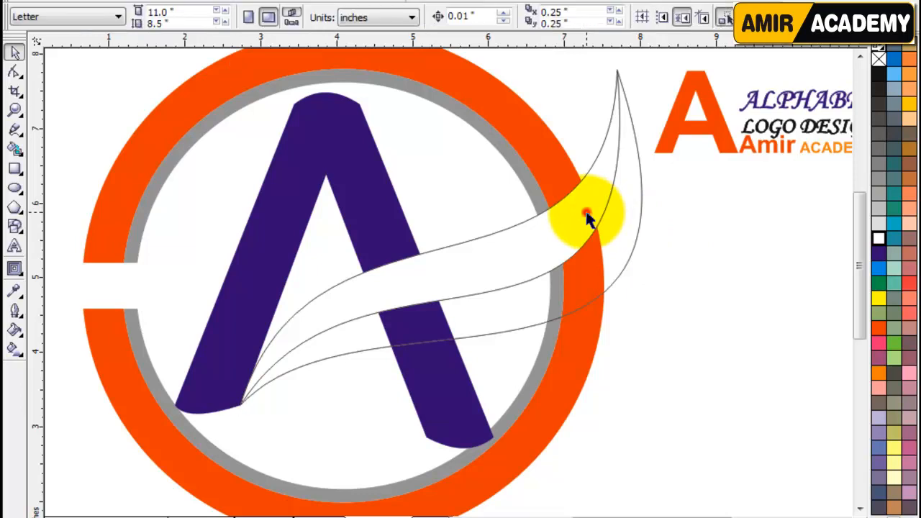
left_click(606, 212)
left_click(677, 306)
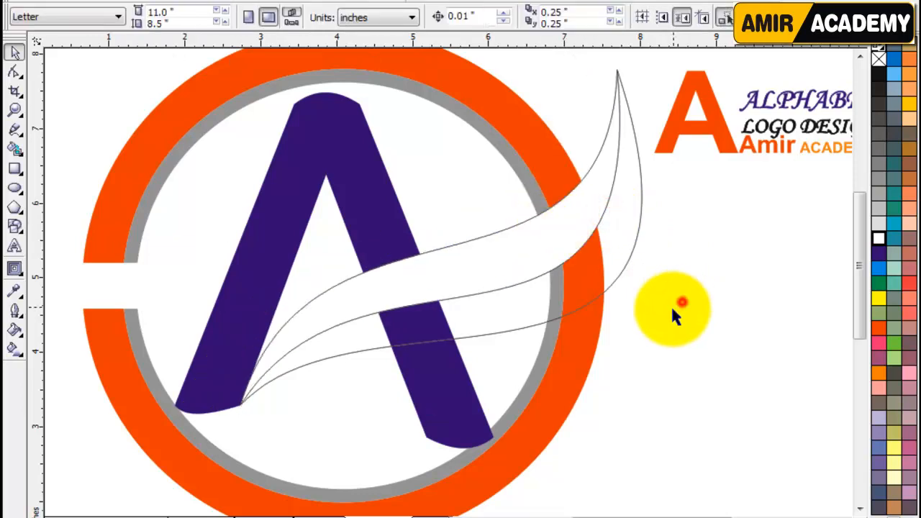
- Try Smart Fill on the swoosh's lower band over the logo and undo it
left_click(15, 148)
left_click(552, 303)
key("ctrl+z")
left_click(15, 52)
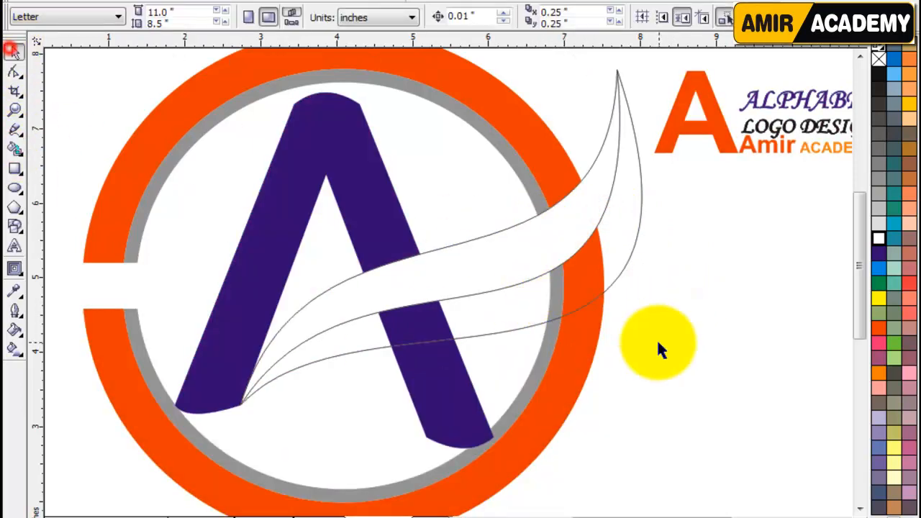
- Group the three swoosh curves and move them to the empty area left of the page
left_click_drag(532, 237, 215, 417)
key("ctrl+g")
scroll(215, 416, "down", 2)
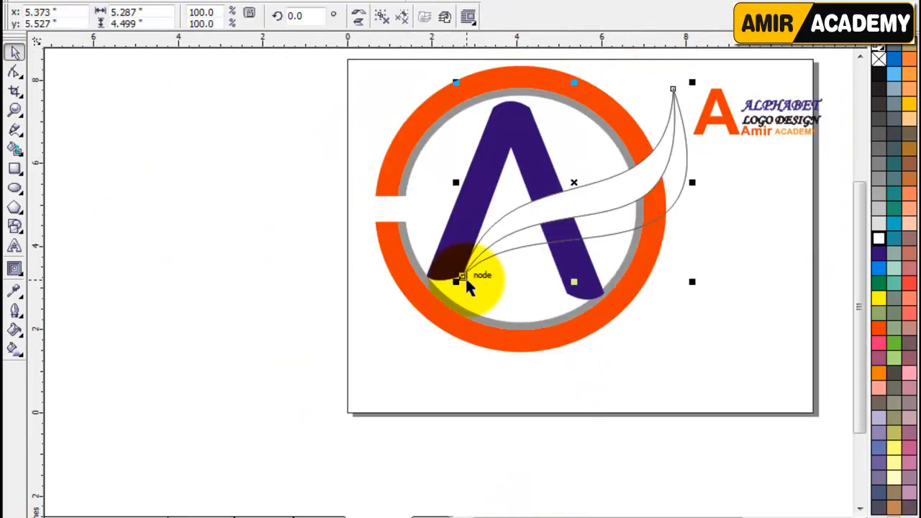
left_click_drag(610, 205, 234, 228)
left_click(234, 296)
- Inspect the separated swoosh's upper tip, try Smart Fill on its bands and undo the fill
key("z")
left_click_drag(312, 100, 261, 154)
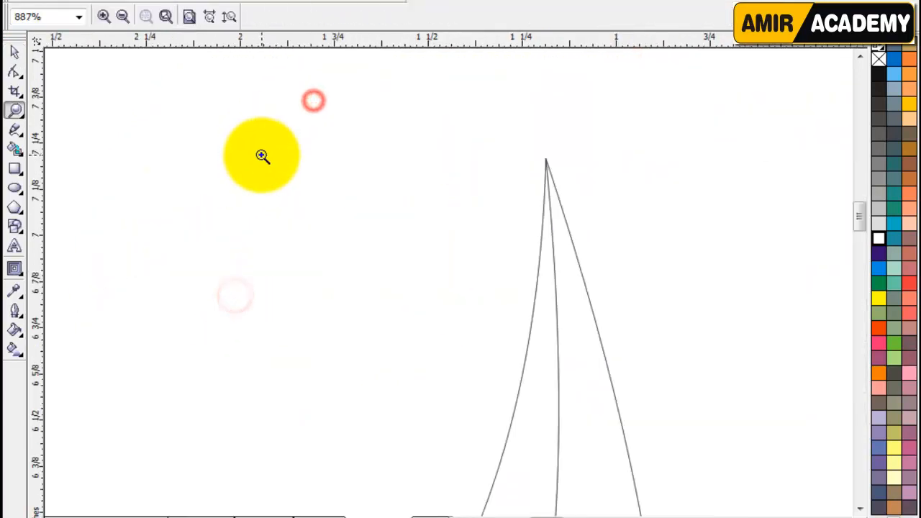
left_click(11, 51)
key("F4")
left_click(15, 148)
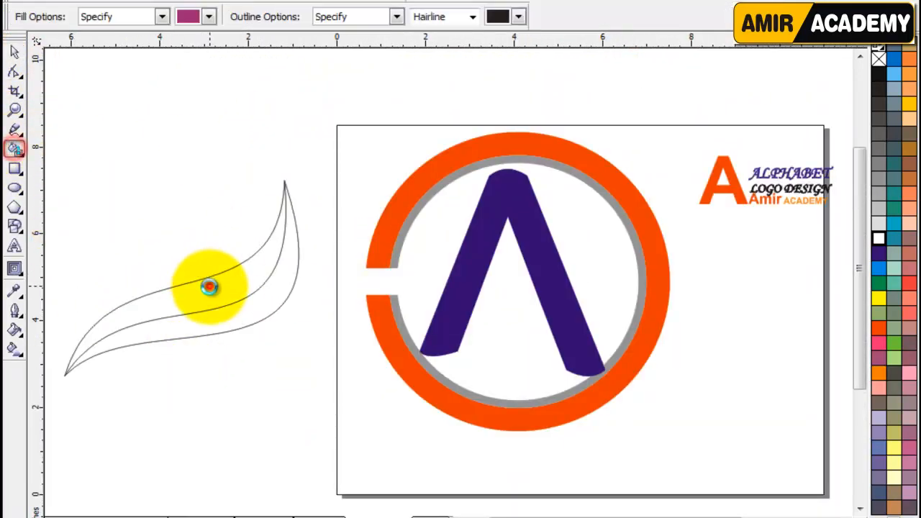
left_click(230, 312)
key("ctrl+z")
left_click(14, 51)
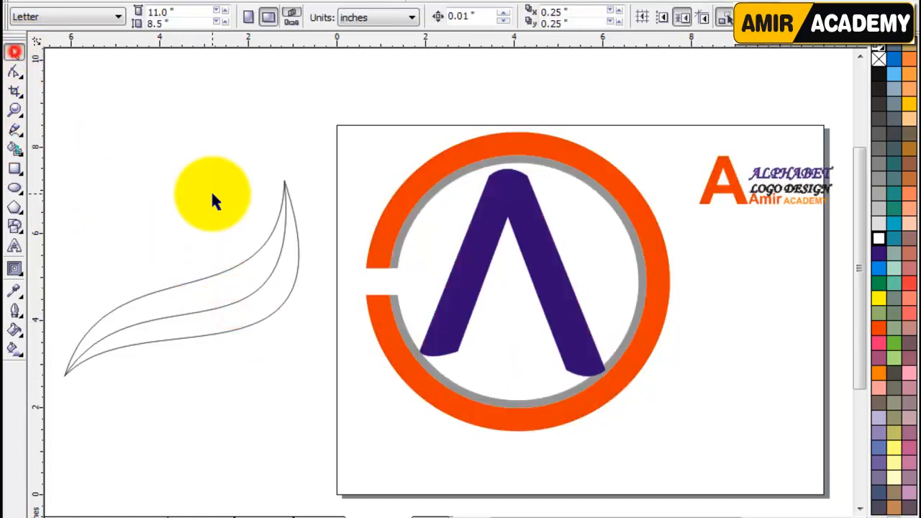
left_click(212, 194)
- Ungroup the separated swoosh curves, then try a yellow fill on them and undo it
key("z")
left_click_drag(322, 140, 55, 425)
left_click(15, 51)
left_click_drag(693, 74, 241, 467)
left_click(381, 16)
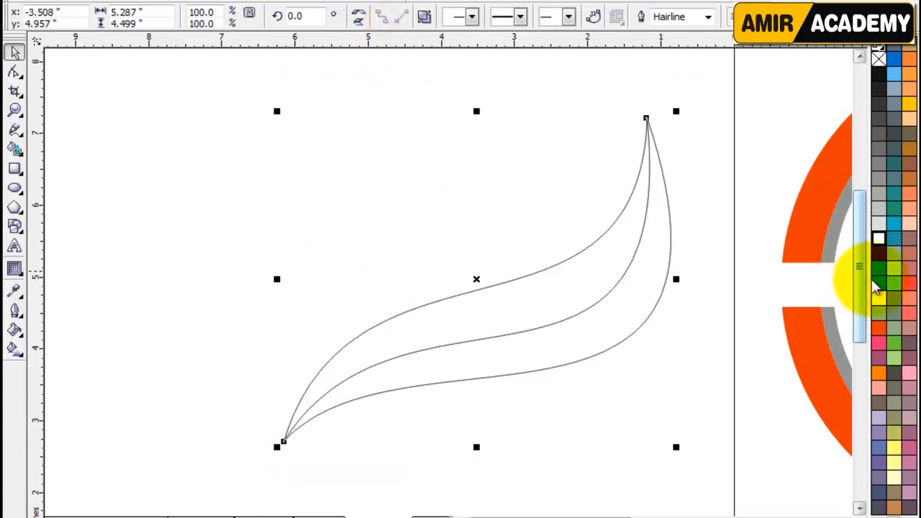
left_click(879, 295)
key("ctrl+z")
left_click(292, 273)
- Create purple-filled shapes from the swoosh's upper and lower bands with Smart Fill
left_click(14, 147)
left_click(576, 295)
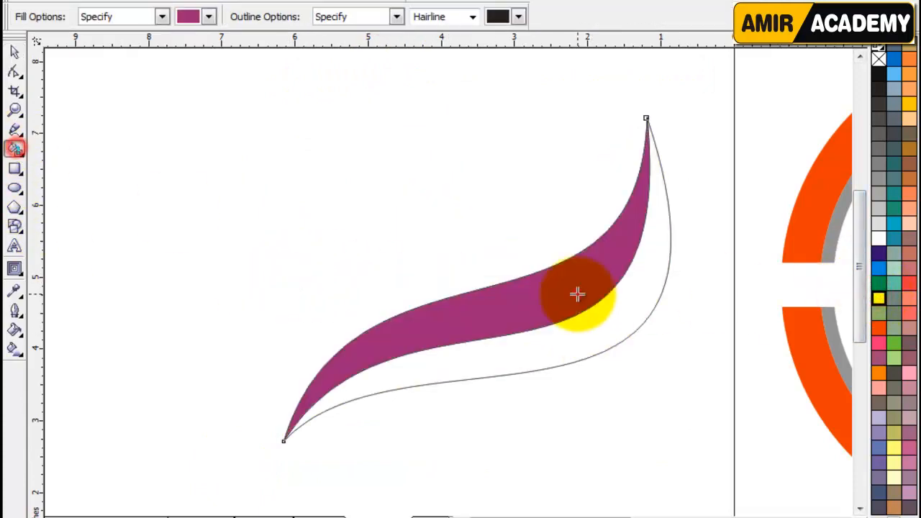
left_click(619, 321)
- Move the two purple bands up and left off the original swoosh curves and delete those curves
left_click(15, 52)
left_click_drag(589, 282, 440, 189)
left_click(579, 319)
key("Delete")
left_click(600, 349)
key("F4")
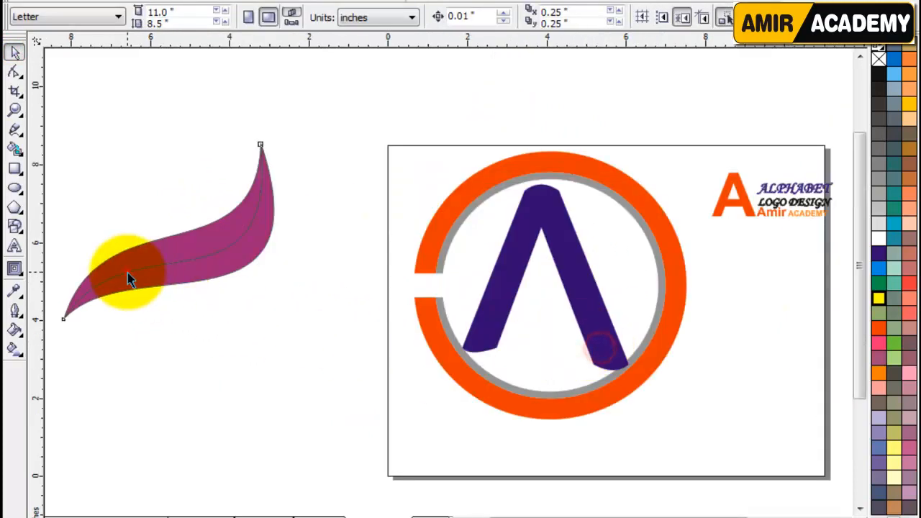
- Try to place the lower purple band alone with its tip at the left leg's inner bottom corner, and undo the move
left_click_drag(128, 274, 627, 307)
key("F2")
left_click_drag(465, 294, 662, 414)
left_click(15, 53)
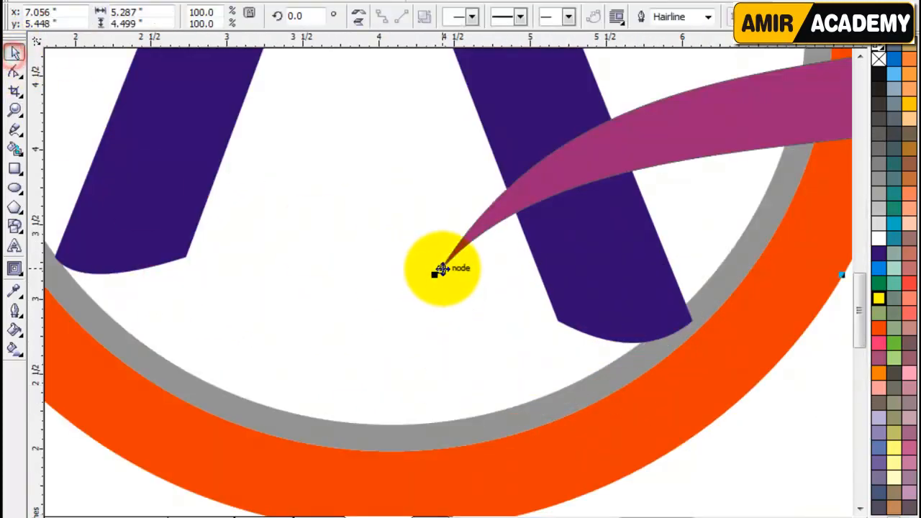
left_click_drag(442, 269, 185, 258)
key("F3")
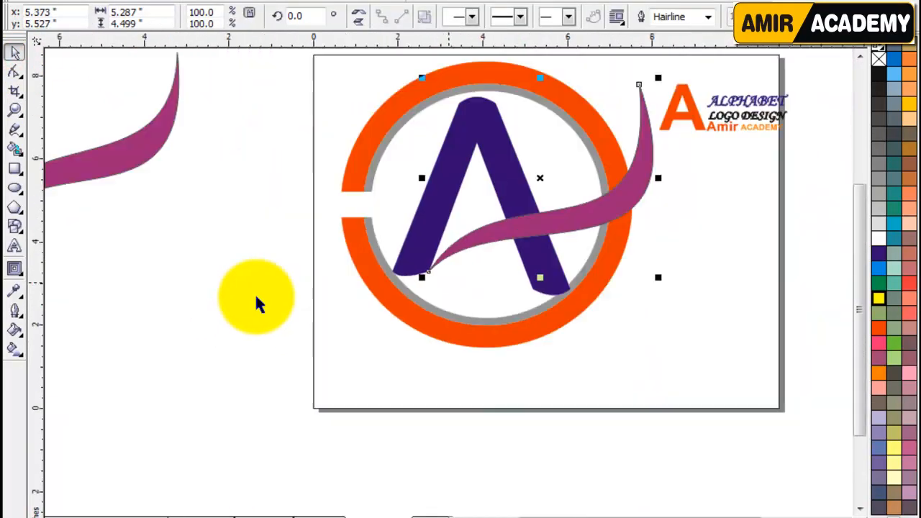
key("ctrl+z")
- Group both purple bands and move them onto the logo, snapping their lower tip to the left leg's inner bottom corner
left_click(110, 158, "shift")
key("ctrl+g")
left_click_drag(110, 158, 576, 193)
key("z")
left_click_drag(417, 240, 481, 295)
left_click(14, 52)
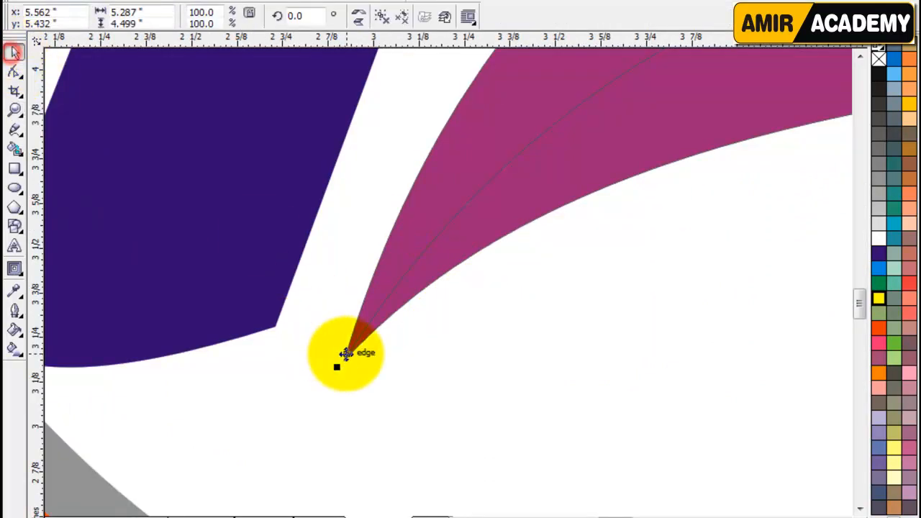
left_click_drag(345, 369, 267, 325)
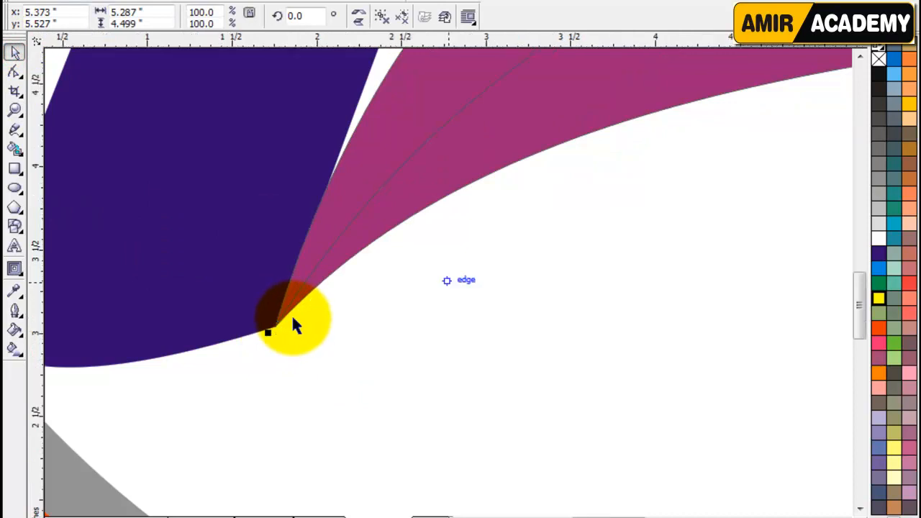
key("F3")
key("F4")
- Ungroup the swoosh and remove the outlines from both purple bands
left_click(643, 319)
left_click(524, 224)
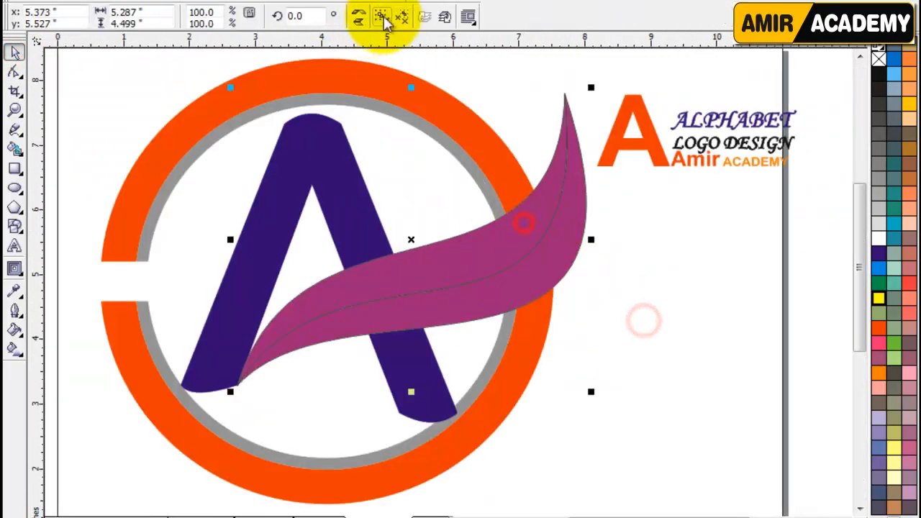
left_click(385, 15)
left_click(614, 287)
left_click(504, 249)
right_click(878, 58)
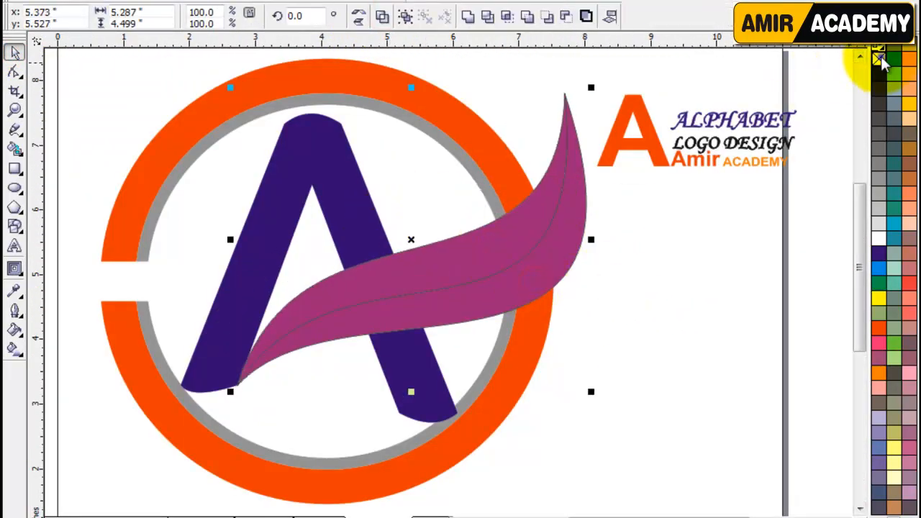
left_click(695, 321)
- Give the swoosh's upper band a linear gradient from green at its lower tip to light green at its upper tip
left_click(454, 268)
left_click(13, 349)
left_click_drag(238, 379, 550, 112)
left_click_drag(545, 158, 543, 157)
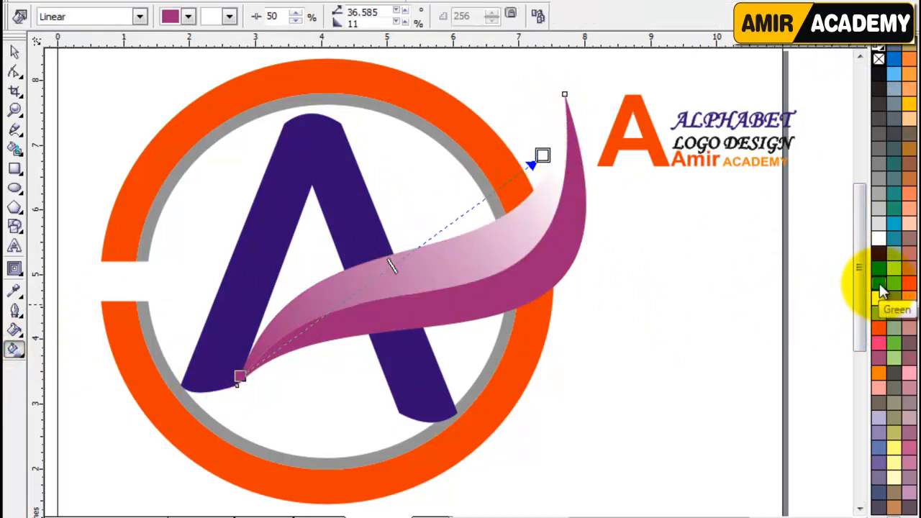
left_click_drag(880, 285, 245, 377)
left_click_drag(894, 344, 542, 155)
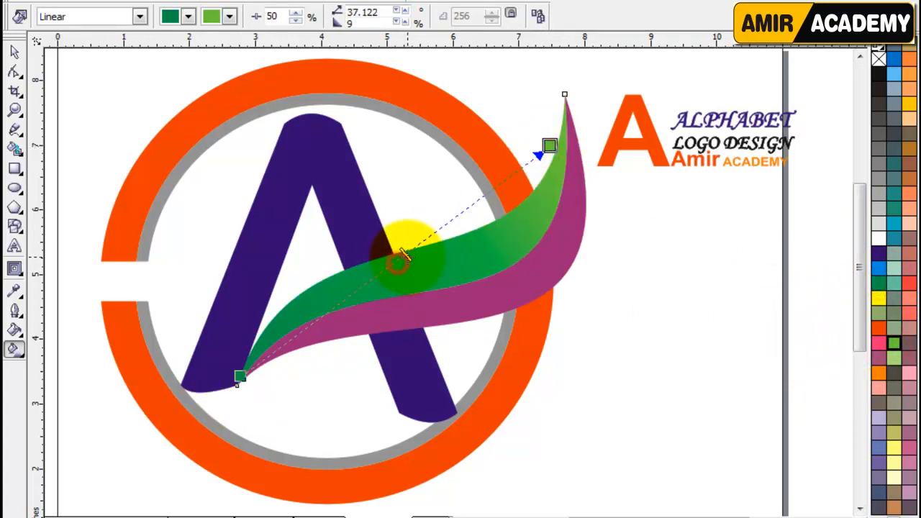
- Add a green intermediate stop to the upper band's gradient, darken its lower end, and extend its light end toward the tip
left_click_drag(403, 255, 405, 254)
left_click_drag(879, 282, 342, 300)
left_click_drag(880, 288, 239, 375)
left_click(240, 375)
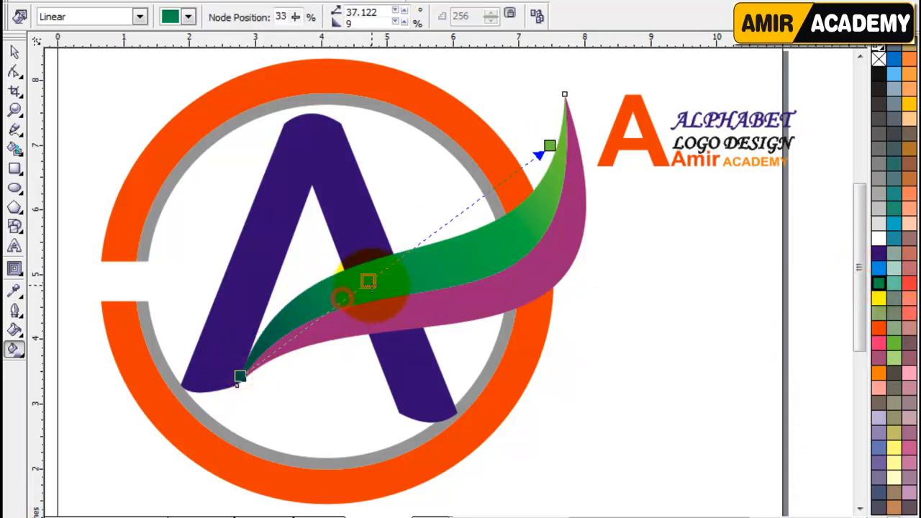
left_click_drag(553, 133, 553, 133)
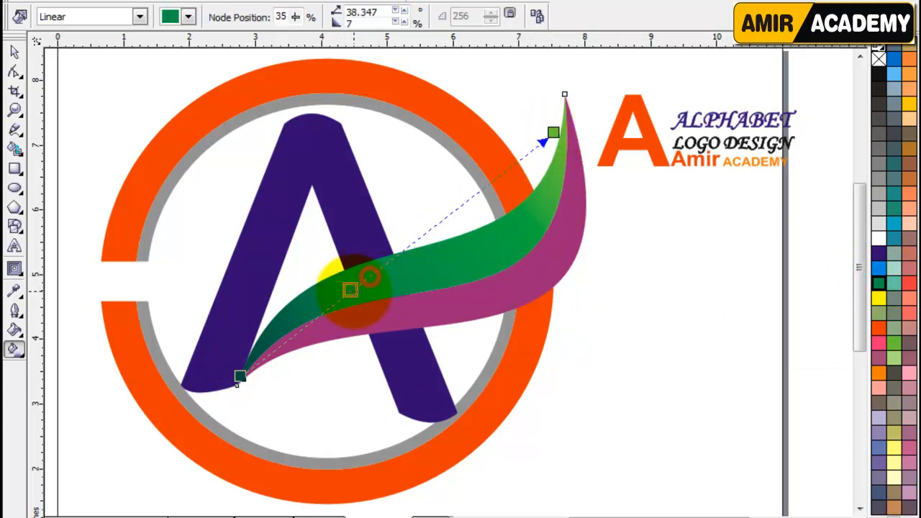
left_click_drag(342, 297, 341, 296)
- Copy the upper band's green gradient fill onto the lower purple band
left_click(15, 52)
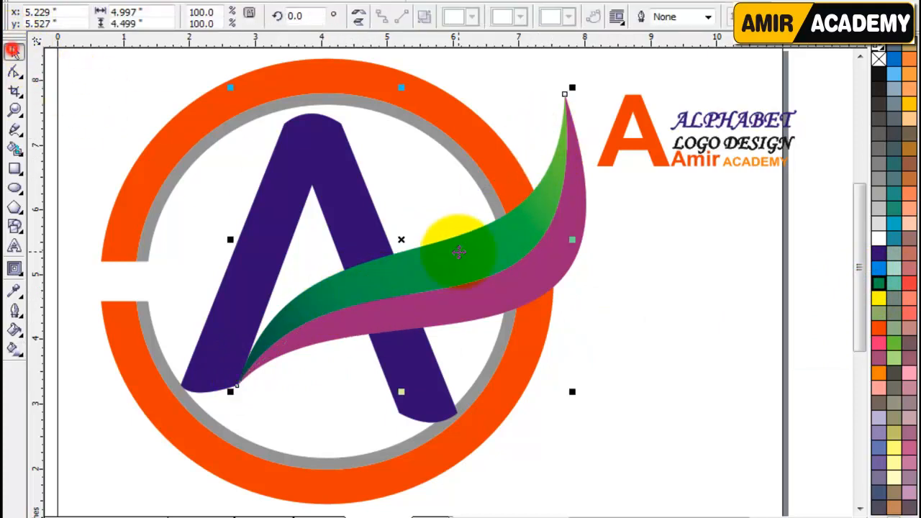
left_click_drag(477, 249, 522, 285)
left_click(601, 379)
- Reverse the lower band's gradient so light green lies at its lower tip and dark green at its upper tip
left_click(527, 286)
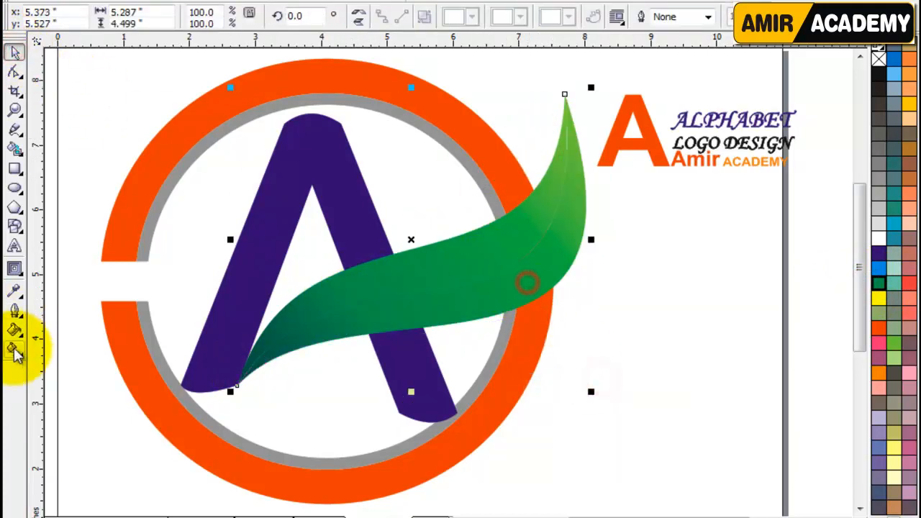
left_click(14, 349)
left_click_drag(566, 95, 242, 377)
left_click_drag(461, 184, 440, 204)
key("ctrl+z")
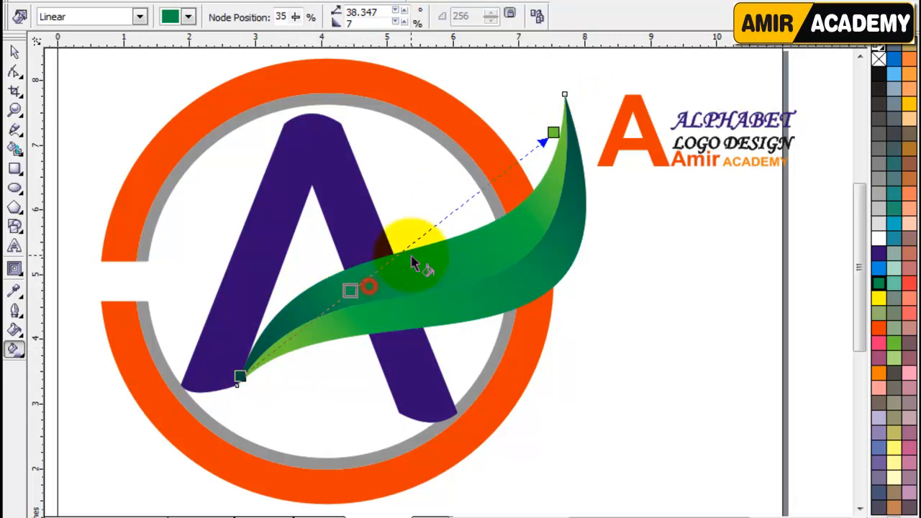
- Shorten the upper band's gradient so its light green end lies where the swoosh crosses the ring
left_click(551, 137)
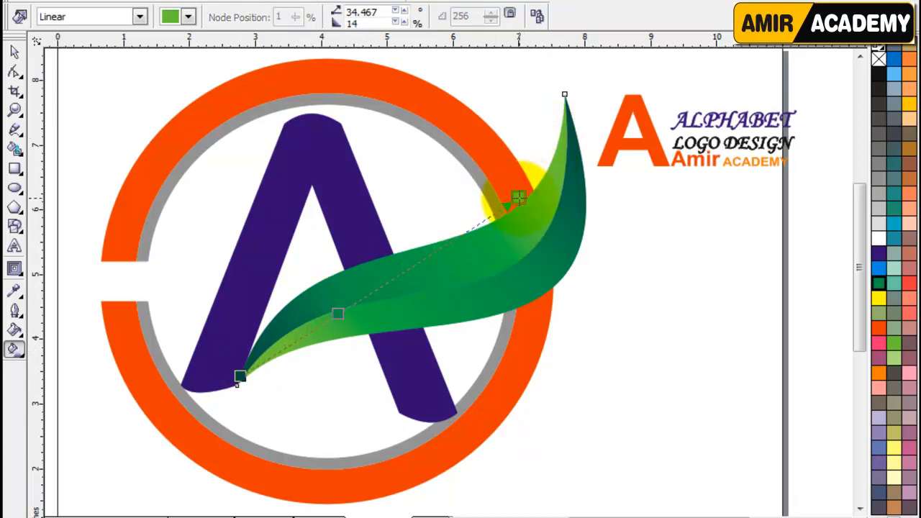
left_click(14, 52)
left_click(655, 313)
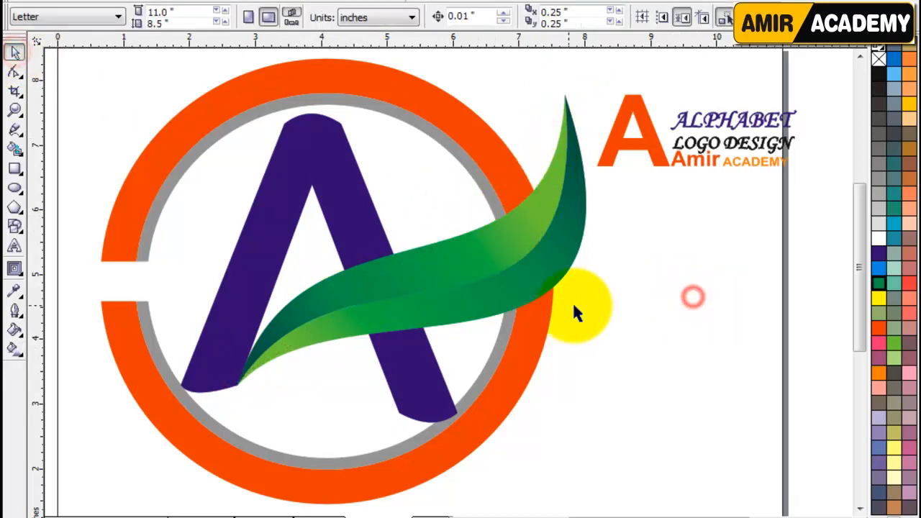
left_click(344, 198)
left_click(551, 391)
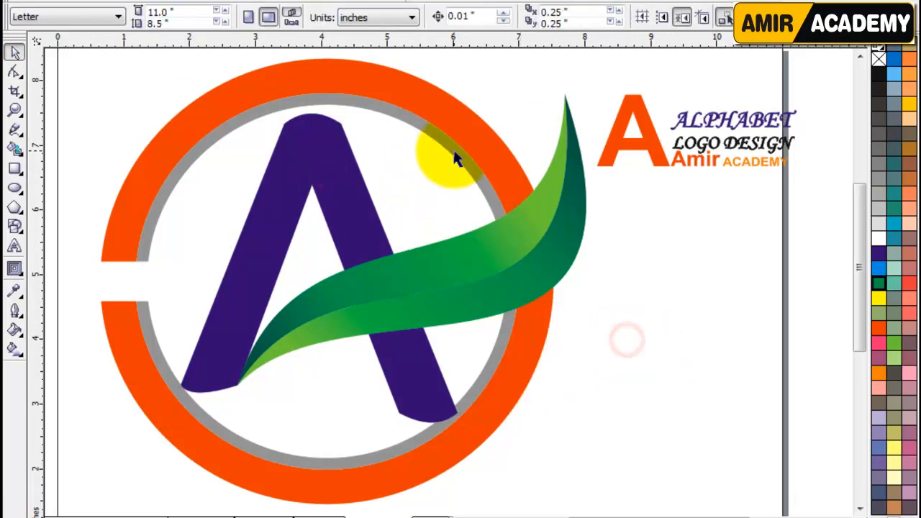
- Draw a straight line about 1.05 in wide across the A's right leg, just above the swoosh's upper edge
key("z")
left_click_drag(494, 202, 288, 396)
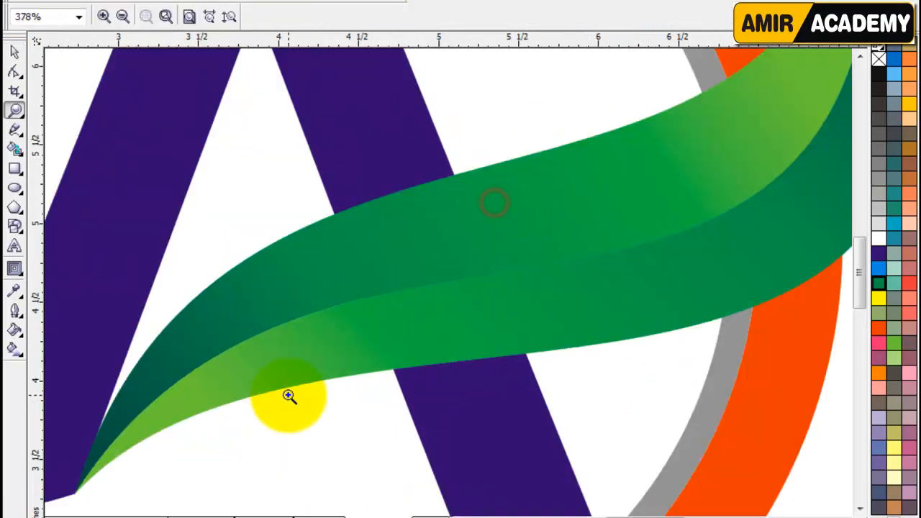
left_click(14, 129)
left_click(306, 204)
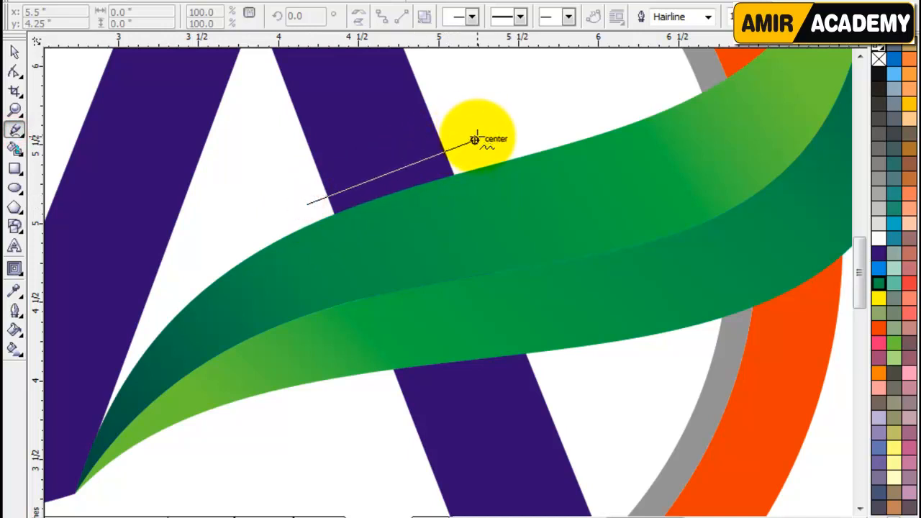
left_click(474, 139)
- Place a copy of the line below the swoosh on the A's right leg, rotated to 347.3° to follow the lower edge
left_click(15, 52)
mouse_move(394, 175)
left_mouse_down()
mouse_move(468, 389)
mouse_move(515, 369)
left_mouse_up()
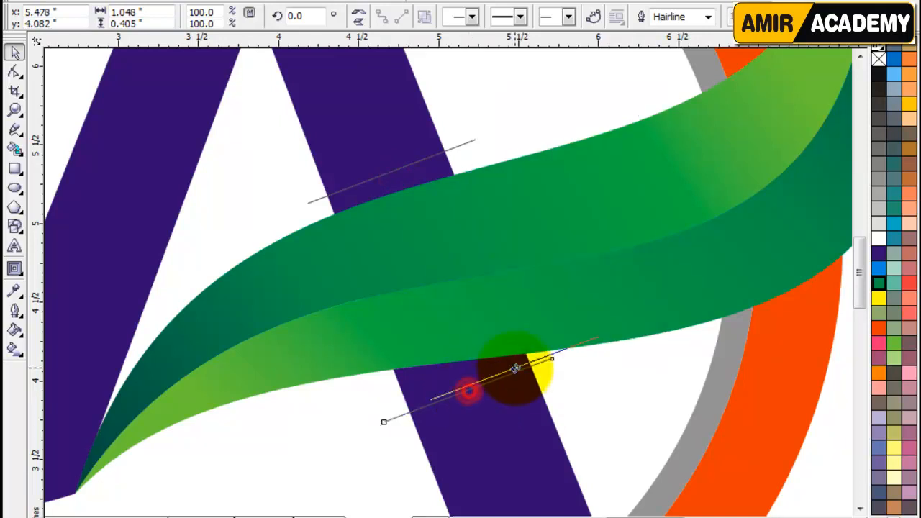
left_click_drag(376, 427, 356, 396)
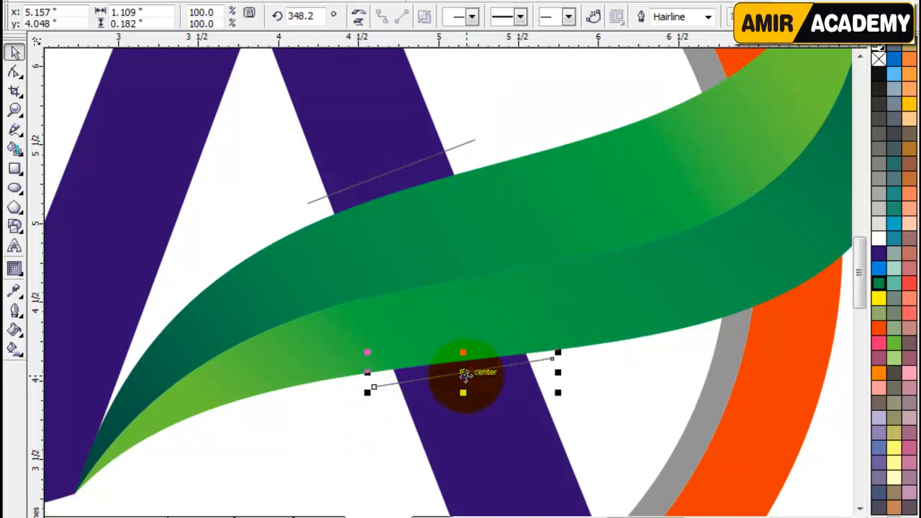
left_click(465, 384)
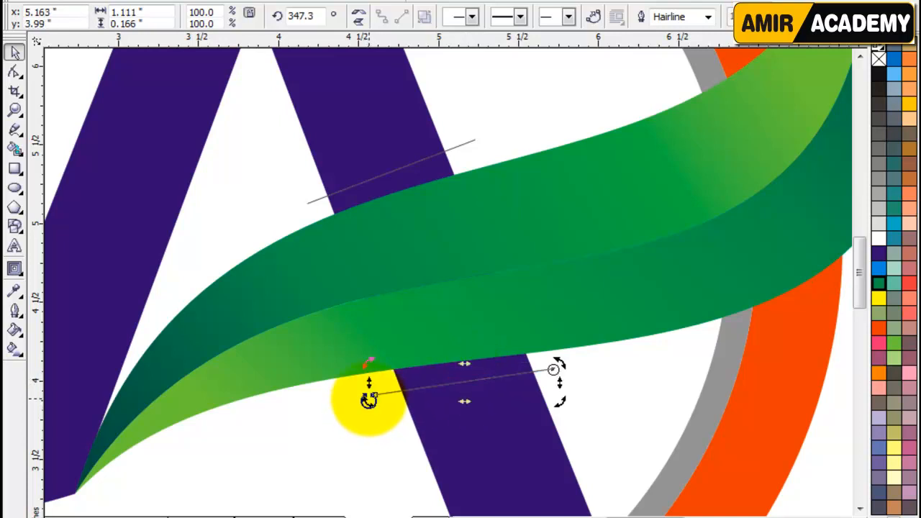
left_click(497, 295)
left_click(496, 265)
left_click(588, 299, "shift")
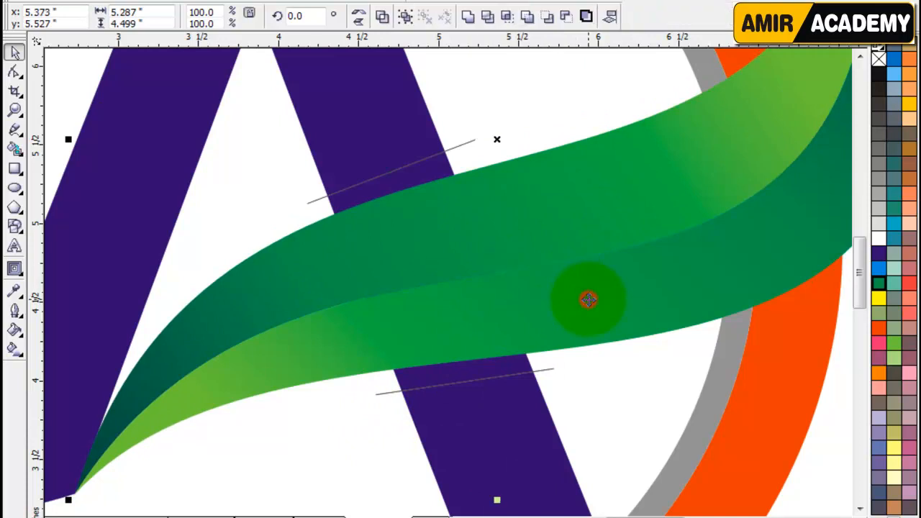
- Draw slanted straight lines across the ring's right side, one above the swoosh about 0.88 in wide and one below it
key("F3")
left_click(650, 315)
key("z")
mouse_move(384, 133)
left_mouse_down()
mouse_move(487, 199)
mouse_move(642, 400)
left_mouse_up()
left_click(14, 129)
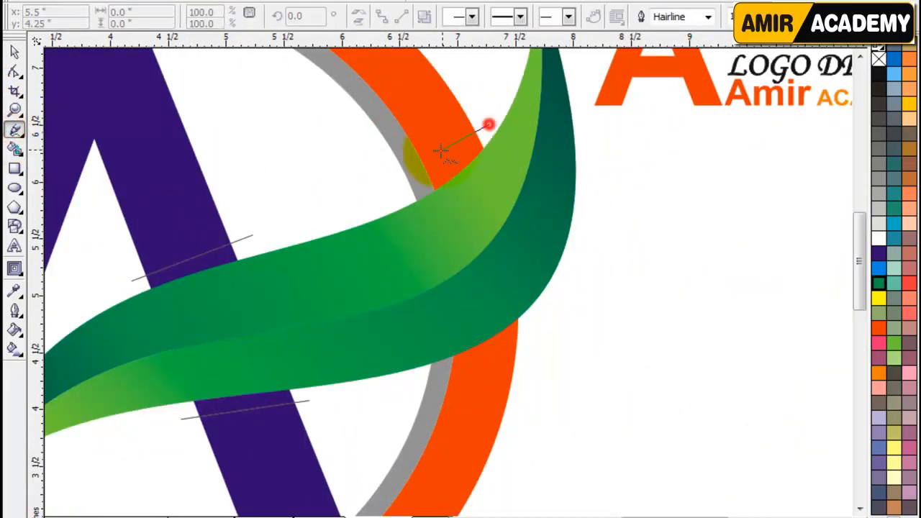
left_click(387, 168)
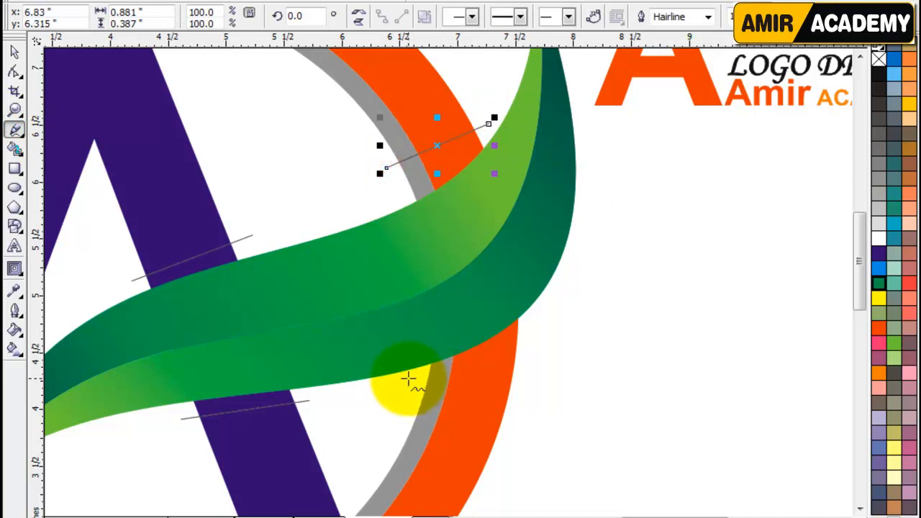
left_click(408, 380)
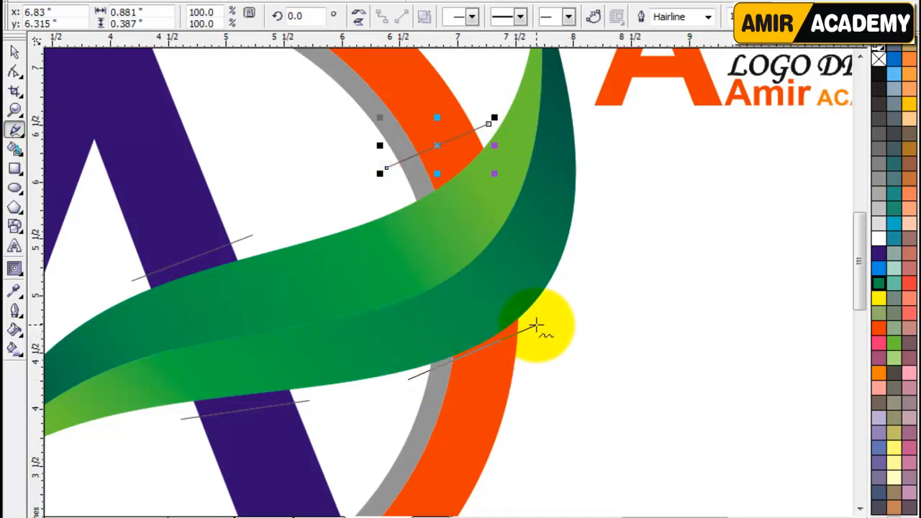
- Convert the line below the swoosh on the ring to a curve and bend it parallel to the swoosh's lower edge
left_click(14, 109)
left_click_drag(582, 304, 364, 439)
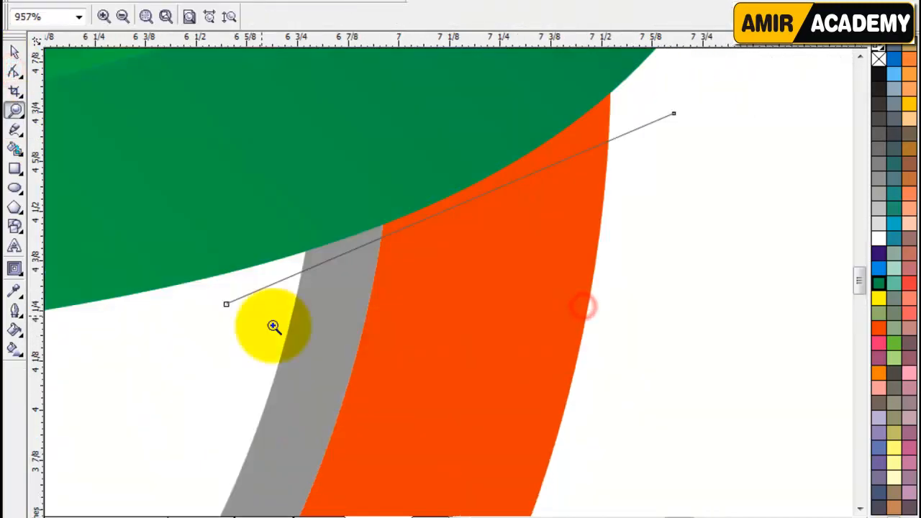
left_click(14, 74)
left_click_drag(157, 335, 157, 336)
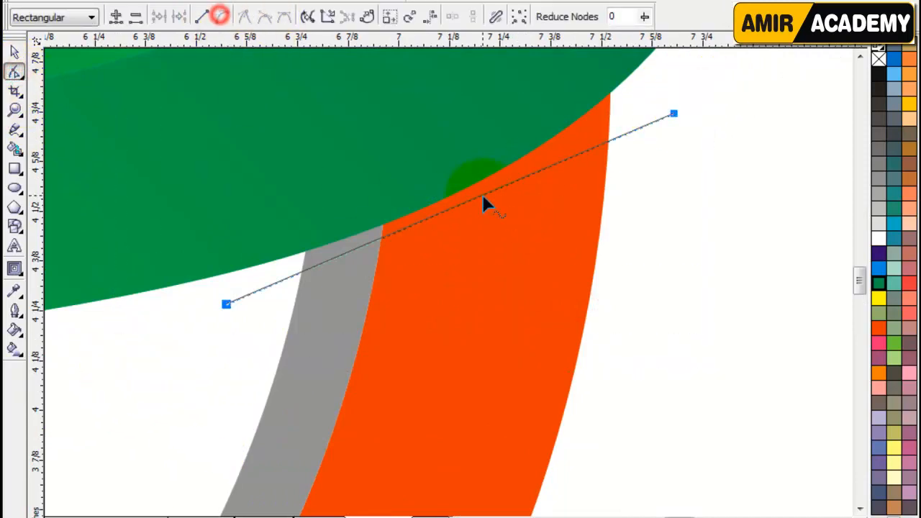
left_click_drag(500, 227, 506, 235)
left_click(15, 52)
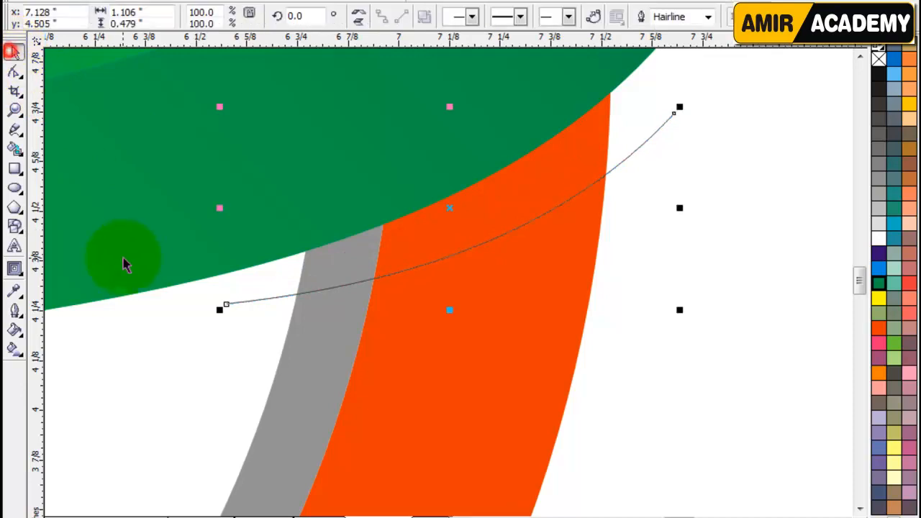
- Try to bend the line above the swoosh on the ring into a curve along the swoosh's upper edge
scroll(160, 255, "down", 2)
key("z")
left_click_drag(545, 59, 388, 173)
left_click(14, 71)
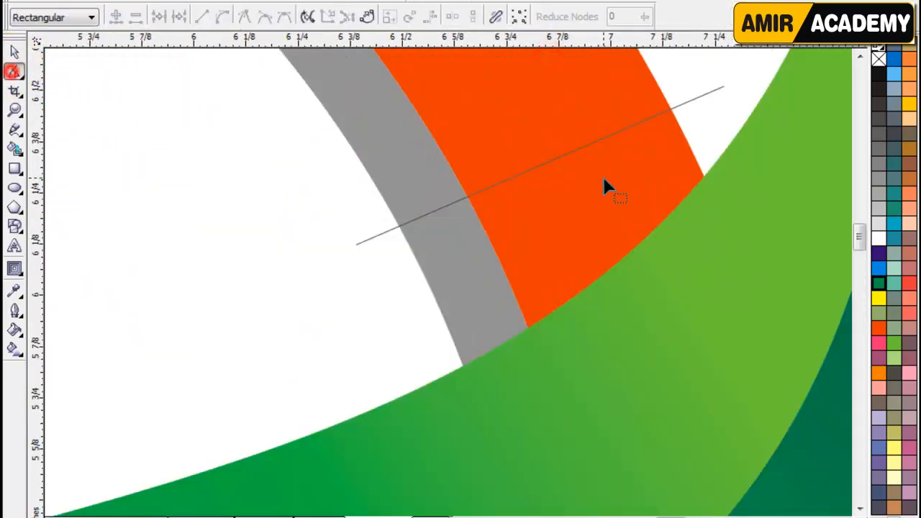
left_click(563, 154)
left_click(511, 177)
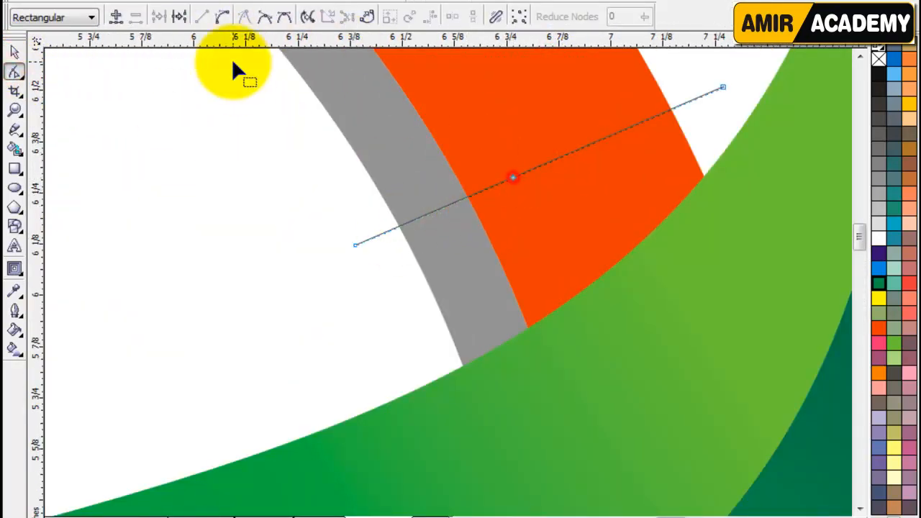
left_click(220, 16)
left_click_drag(478, 195, 535, 374)
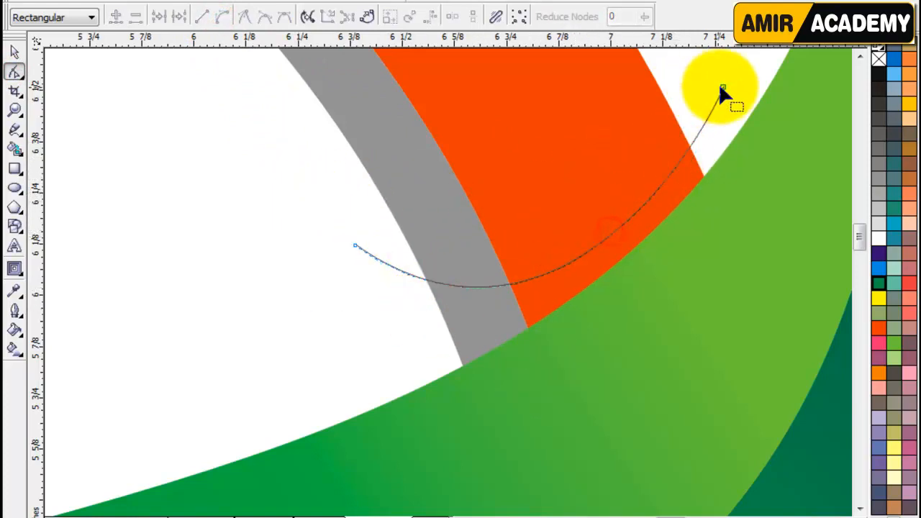
left_click_drag(723, 85, 689, 66)
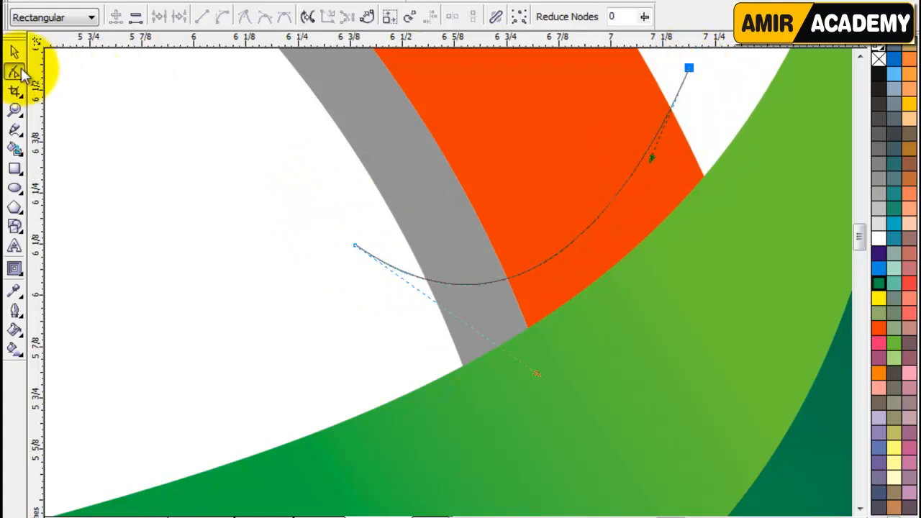
- Replace the curve above the swoosh with a steeper straight line across the orange and gray ring
left_click(14, 52)
key("Delete")
left_click(14, 129)
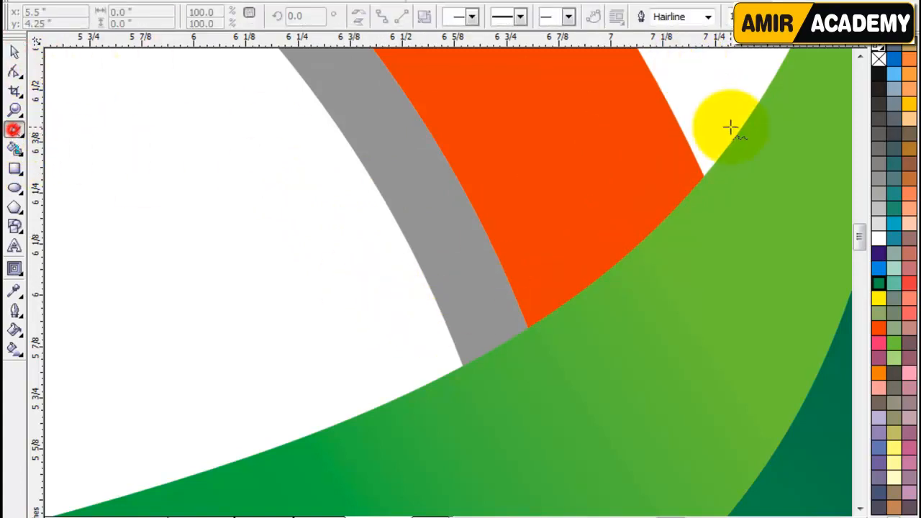
left_click(685, 79)
left_click(361, 313)
- Convert the new ring line to a curve and bend it parallel to the swoosh's upper edge
left_click(15, 72)
left_click(695, 67)
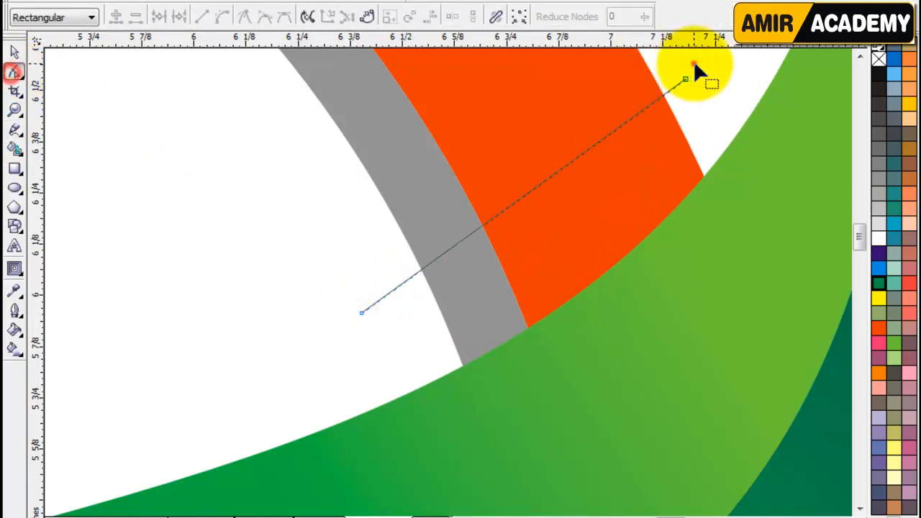
left_click(224, 25)
mouse_move(564, 247)
left_mouse_down()
mouse_move(572, 247)
mouse_move(562, 248)
left_mouse_up()
left_click(14, 52)
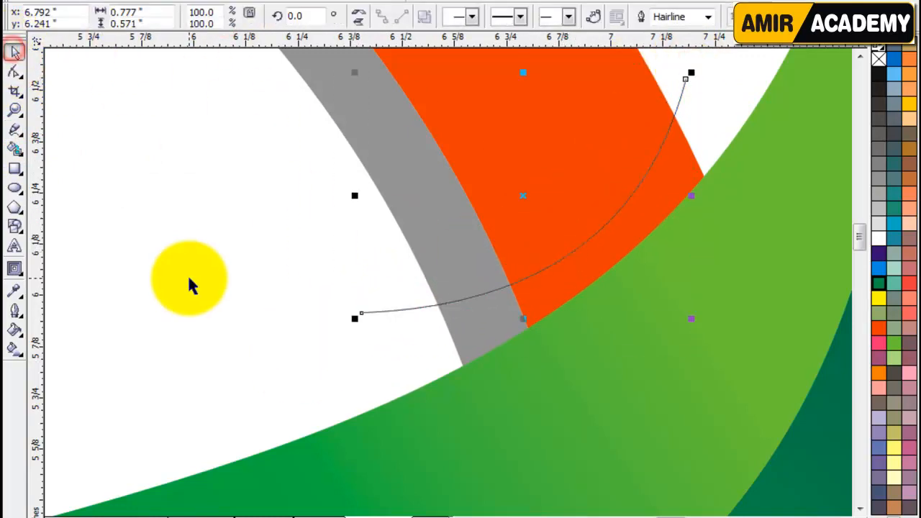
- Move both green swoosh bands off the letter and ring into the empty area beside the logo
key("F4")
key("z")
left_click_drag(292, 207, 582, 389)
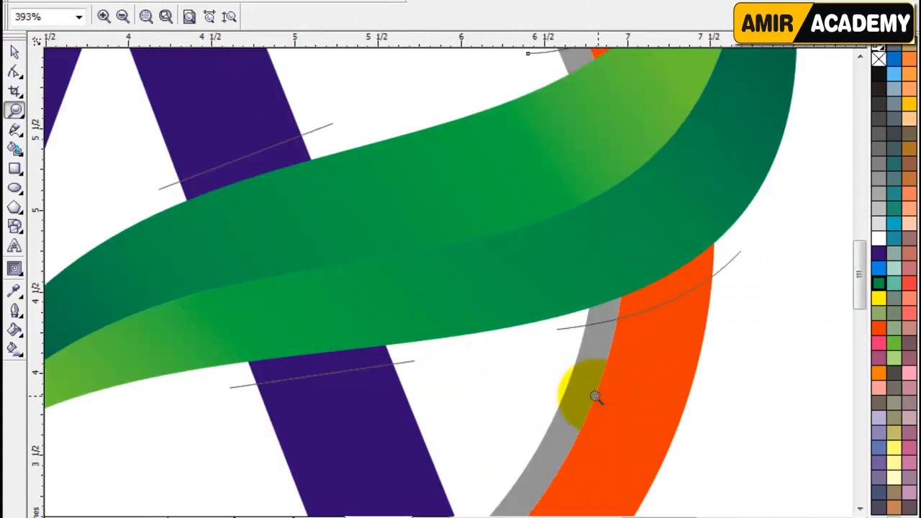
key("F4")
left_click(14, 52)
left_click(655, 335)
left_click_drag(530, 259, 791, 372)
left_click(671, 273)
- Smart-fill the areas between the guide lines on the A's right leg and on the orange and gray rings
left_click(15, 149)
left_click(360, 277)
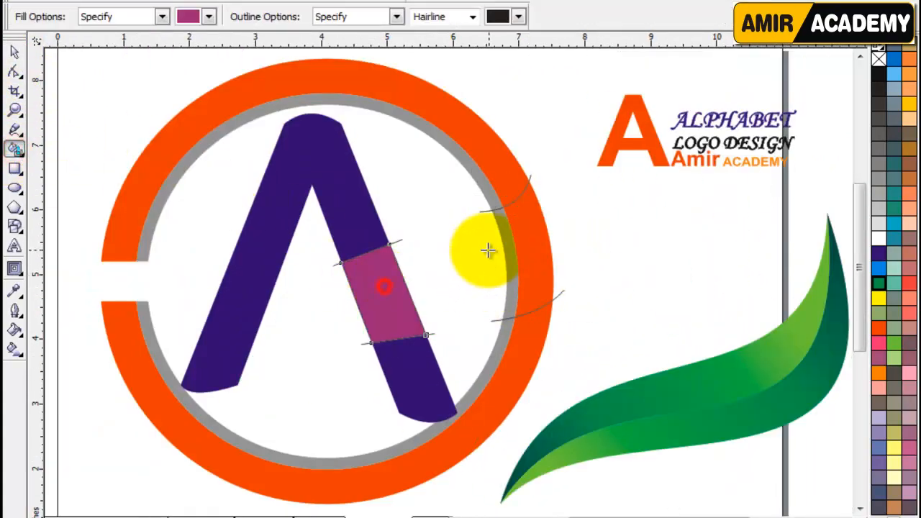
left_click(511, 242)
left_click(15, 109)
left_click_drag(586, 138, 307, 407)
key("F4")
- Trim the purple A with the filled patch on its right leg and delete the patch
left_click(14, 52)
left_click(365, 298)
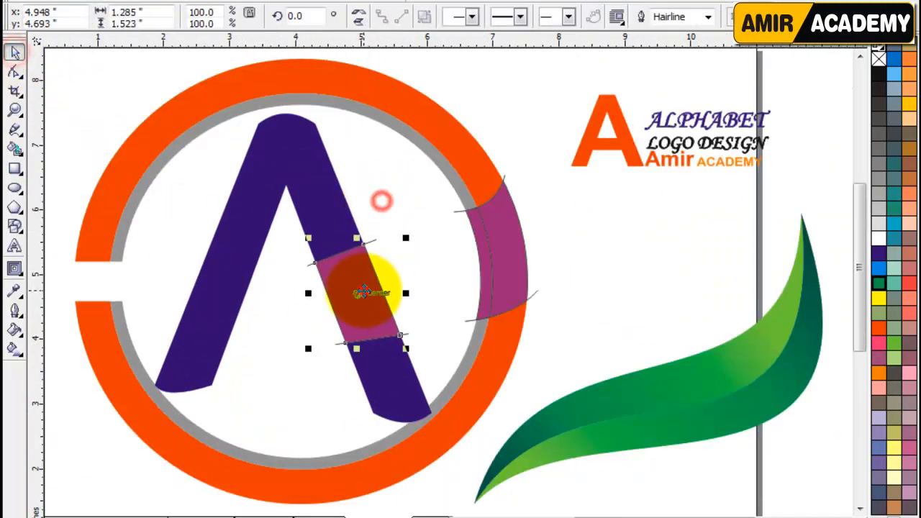
left_click(324, 218)
left_click(487, 18)
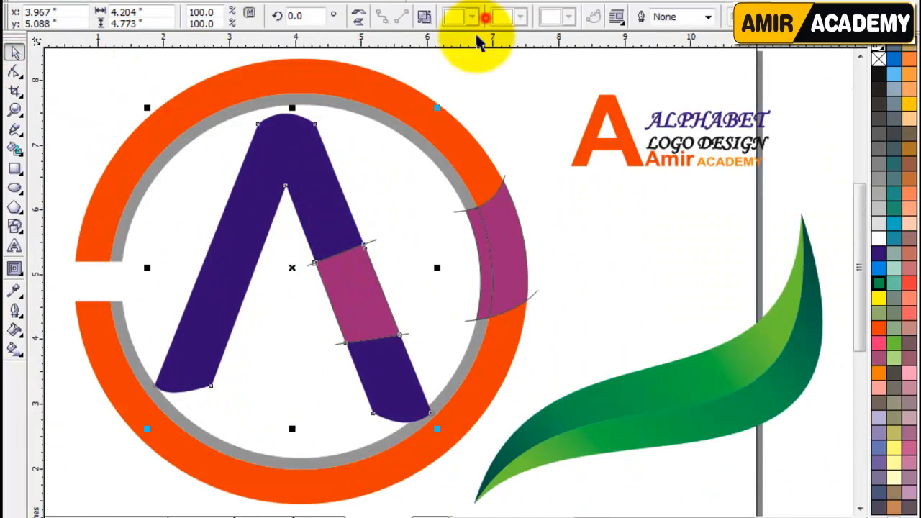
left_click(413, 212)
left_click_drag(352, 303, 398, 280)
key("Delete")
- Trim the orange ring with its filled patch and delete the patch
left_click(513, 222)
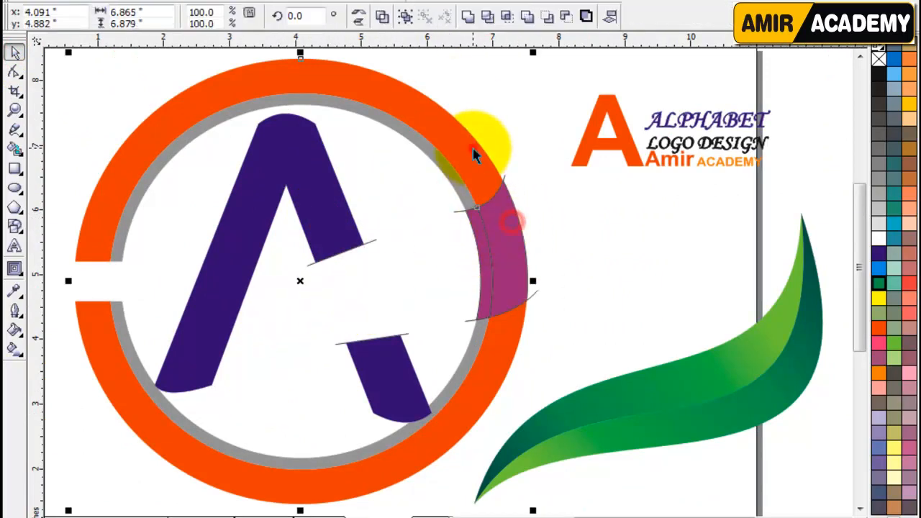
left_click(489, 18)
left_click(531, 139)
left_click(512, 243)
key("Delete")
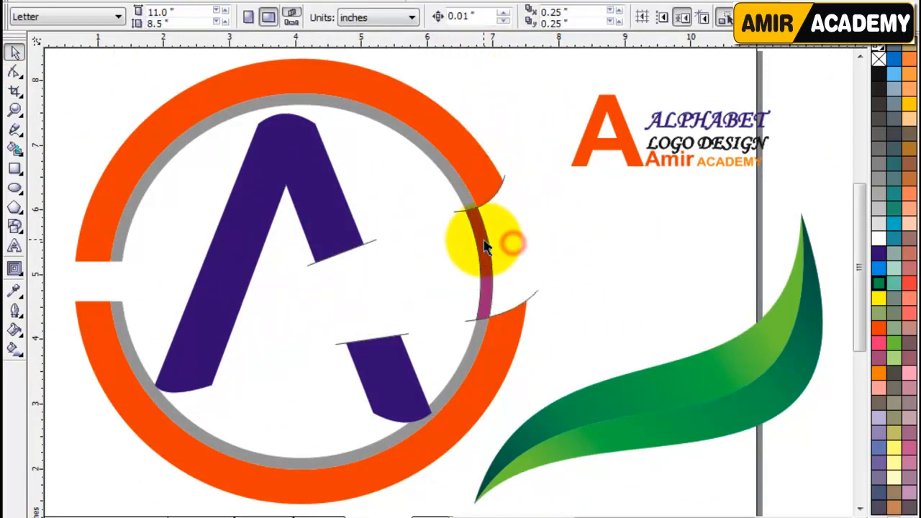
- Trim the gray inner ring with its filled patch and delete the patch
left_click(483, 240)
left_click(444, 166, "shift")
left_click(489, 20)
left_click(557, 226)
left_click(480, 233)
key("Delete")
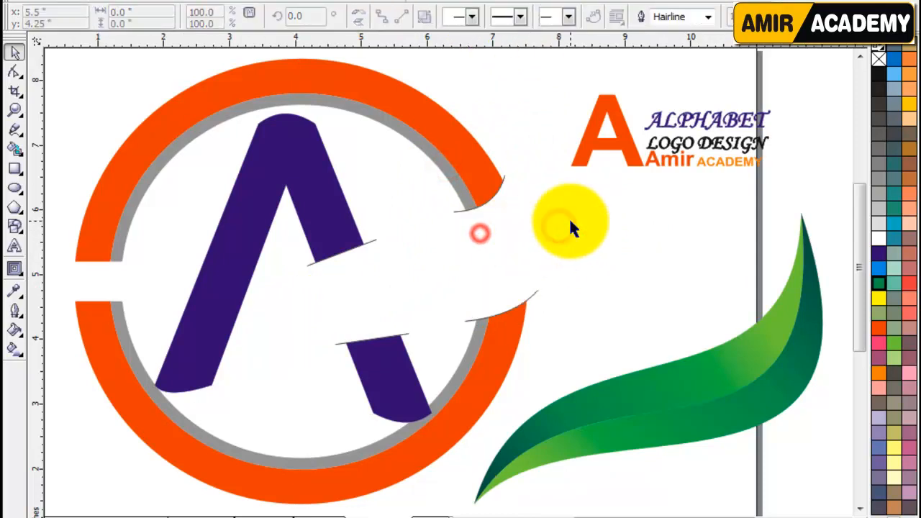
- Delete the four guide lines at the gaps in the ring and the A's right leg
left_click_drag(531, 161, 400, 273)
key("Delete")
left_click_drag(570, 277, 428, 346)
key("Delete")
left_click_drag(429, 305, 293, 372)
key("Delete")
left_click_drag(396, 221, 284, 311)
key("Delete")
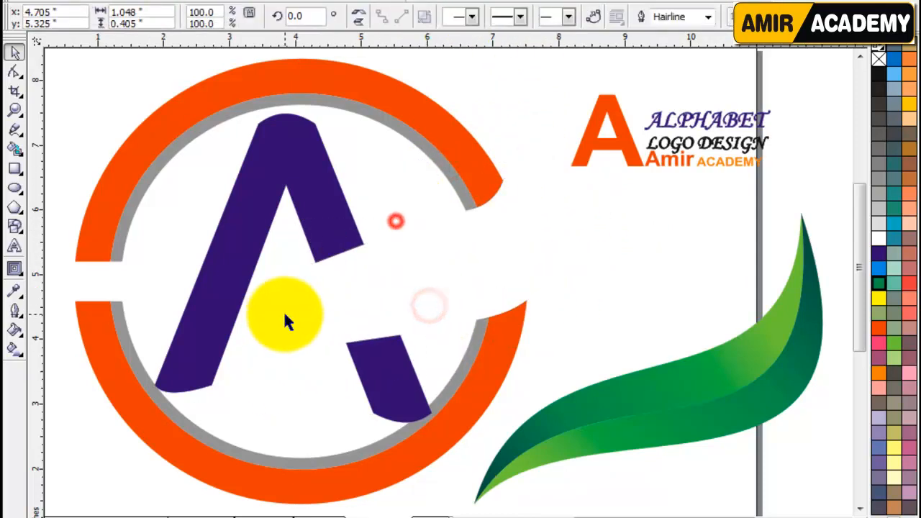
- Move the green swoosh back through the gaps, with its lower tip at the inner foot of the A's left leg
left_click(421, 255)
left_click(630, 407)
left_click_drag(565, 442, 346, 306)
left_click_drag(255, 365, 213, 382)
left_click(640, 321)
scroll(625, 309, "left", 1)
left_click(646, 308)
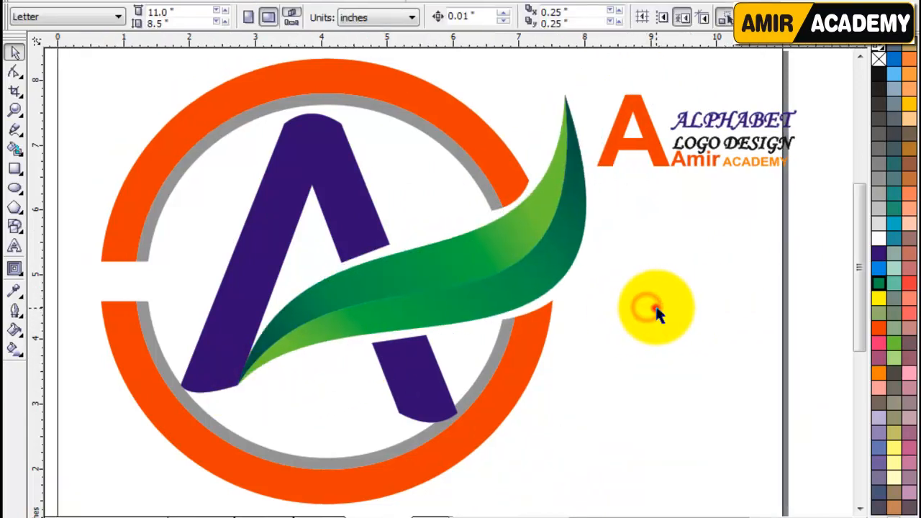
left_click(655, 308)
left_click(298, 158)
left_click(659, 341)
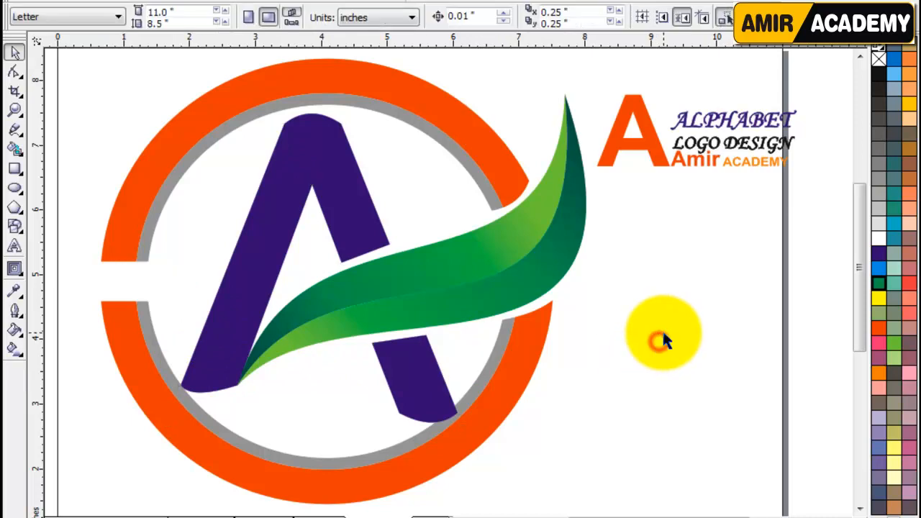
- Draw a straight line from the A's upper outer corner to the swoosh's lower tip, about 0.71 by 4.04 in
left_click(307, 162)
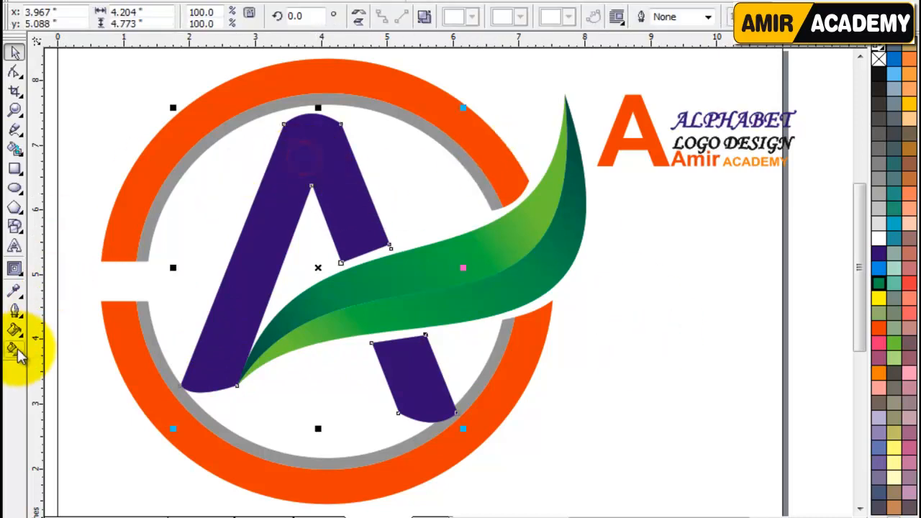
left_click(16, 128)
left_click(284, 123)
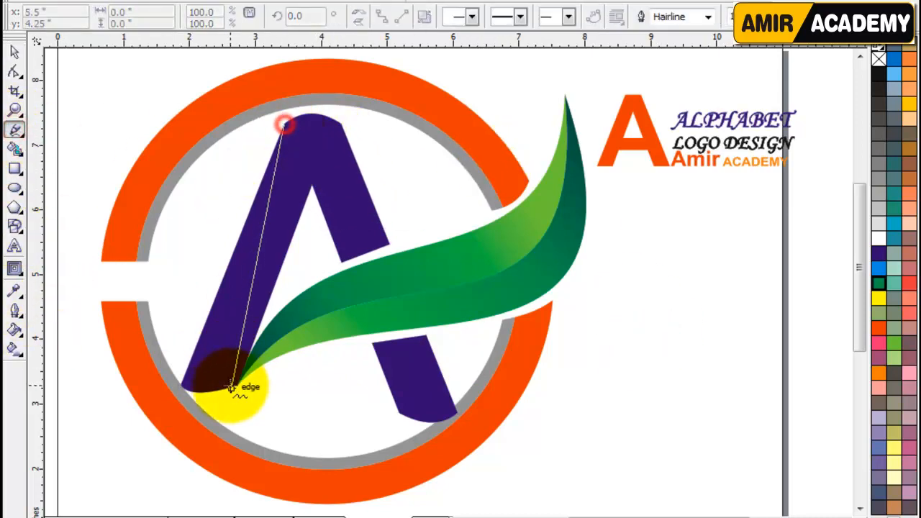
left_click(238, 386)
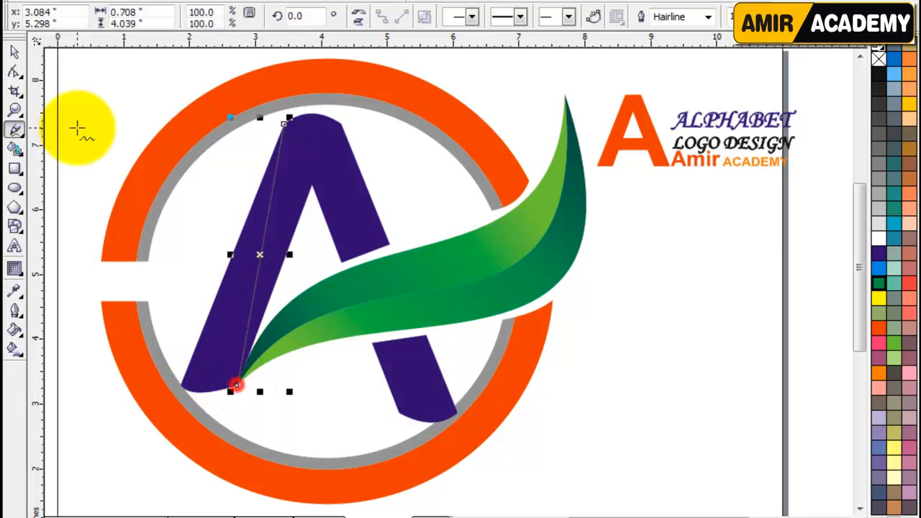
- Convert the line on the A's left leg to a curve and bow it toward the leg's inner edge
left_click(14, 71)
left_click_drag(294, 87, 193, 421)
key("z")
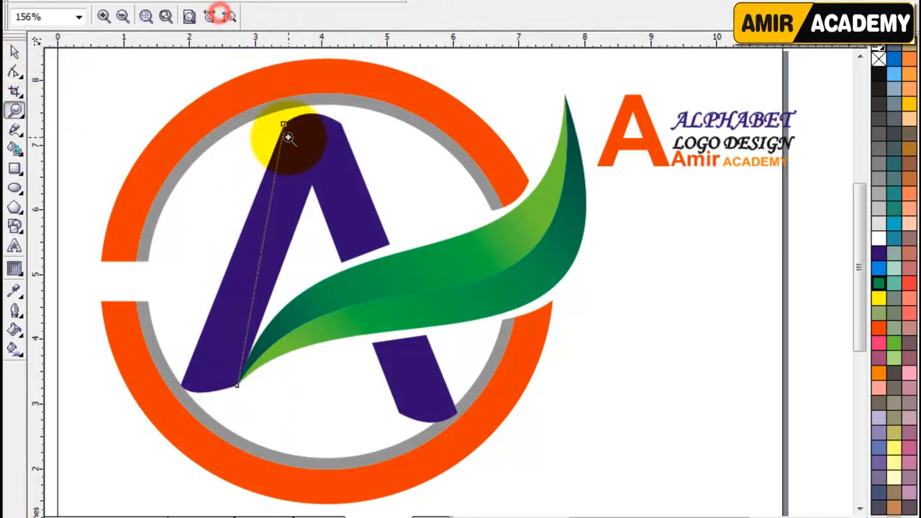
left_click_drag(350, 82, 165, 421)
left_click(14, 70)
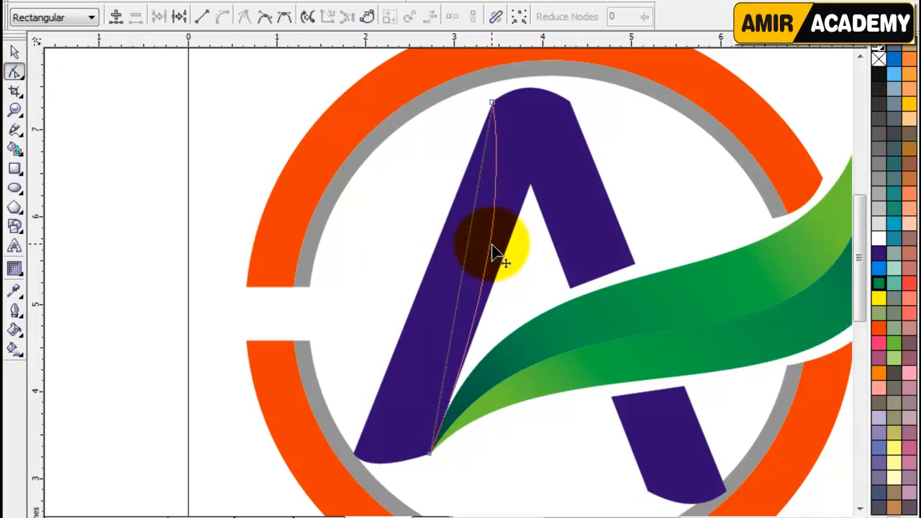
left_click_drag(494, 244, 494, 245)
left_click(14, 129)
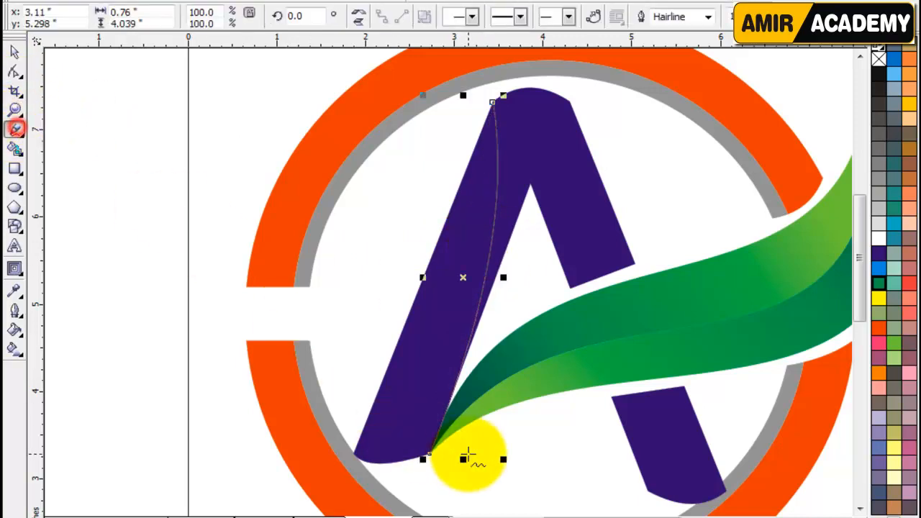
- Extend both ends of the left leg's curve beyond the A, and draw a vertical line with overhanging ends down the right leg's upper piece
left_click_drag(429, 453, 469, 477)
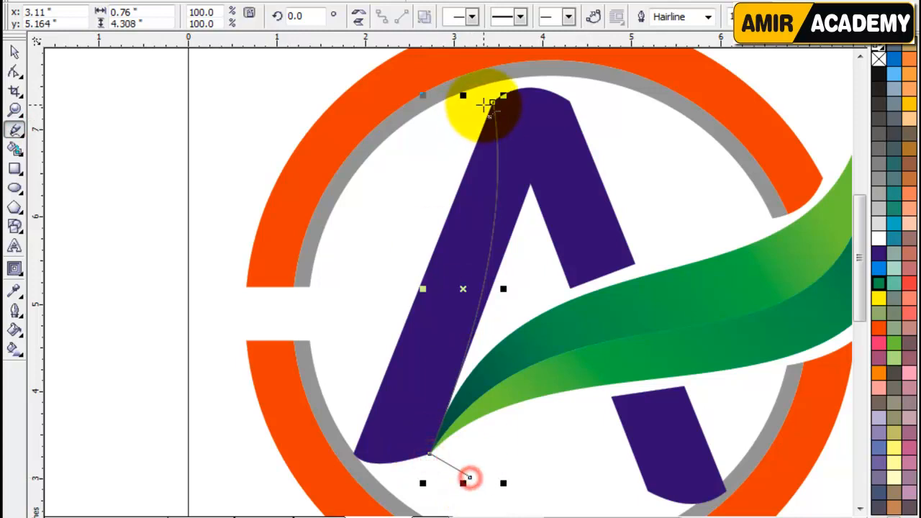
left_click_drag(493, 101, 432, 113)
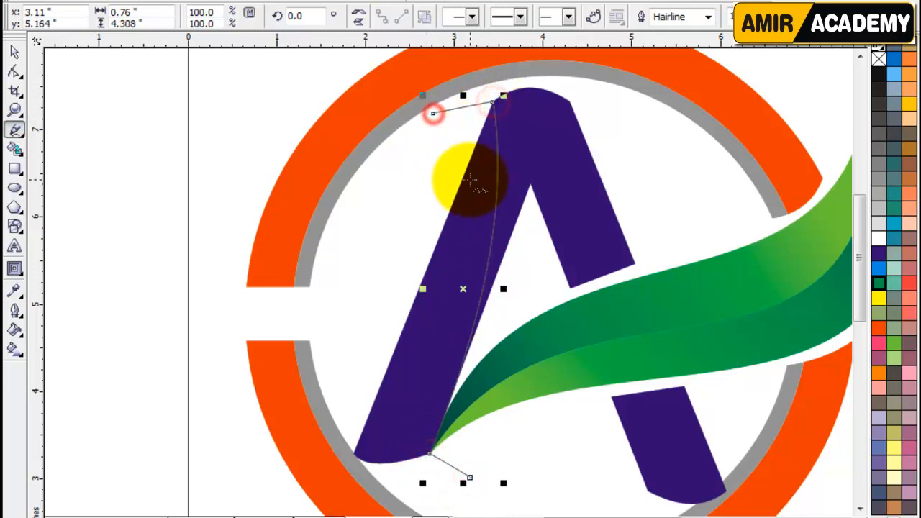
left_click(570, 101)
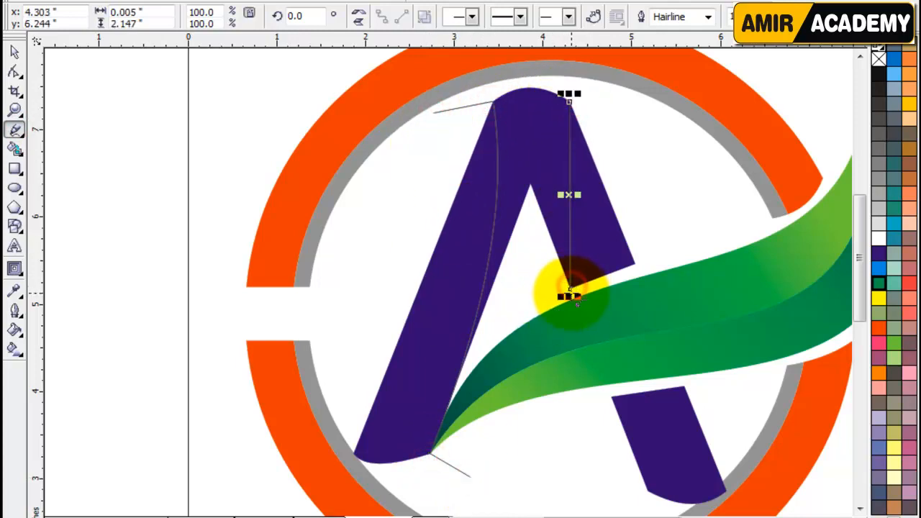
left_click_drag(570, 291, 515, 295)
left_click(569, 101)
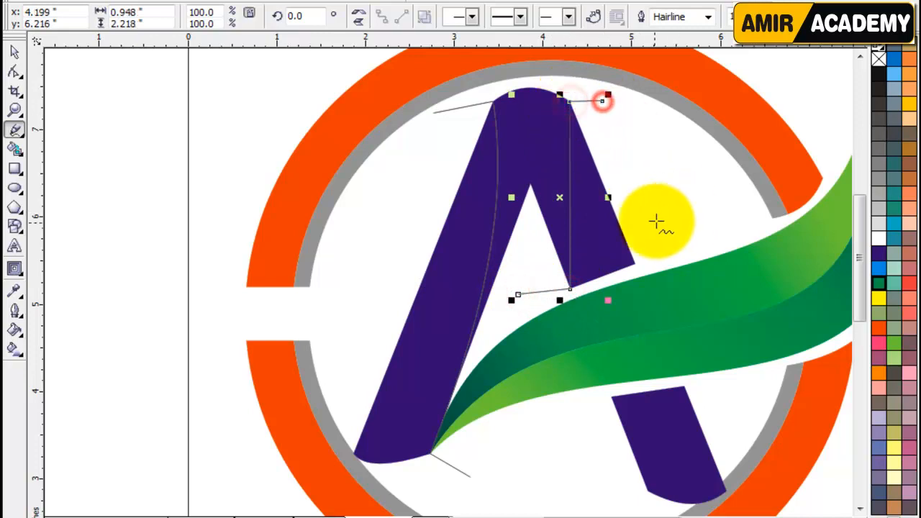
left_click(16, 51)
left_click(173, 232)
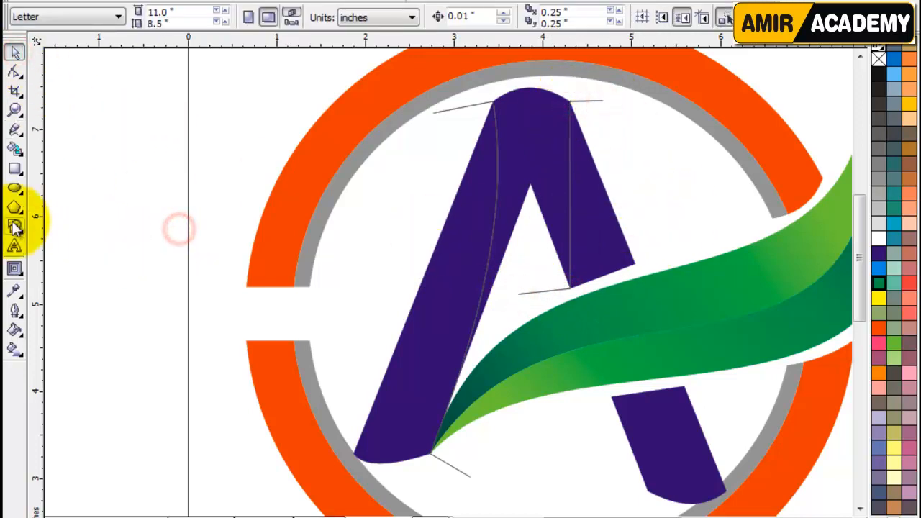
- Smart-fill the A's left leg, apex section and upper right leg piece as separate magenta shapes along the dividing lines
left_click(14, 149)
left_click(477, 214)
left_click(527, 144)
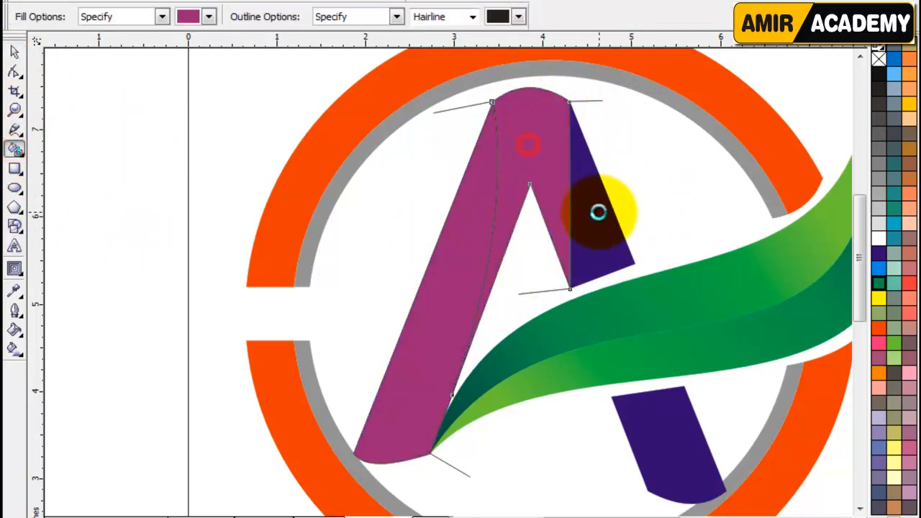
left_click(598, 212)
left_click(16, 51)
left_click(107, 141)
- Delete the two dividing lines drawn over the A's left and right legs
left_click(597, 100)
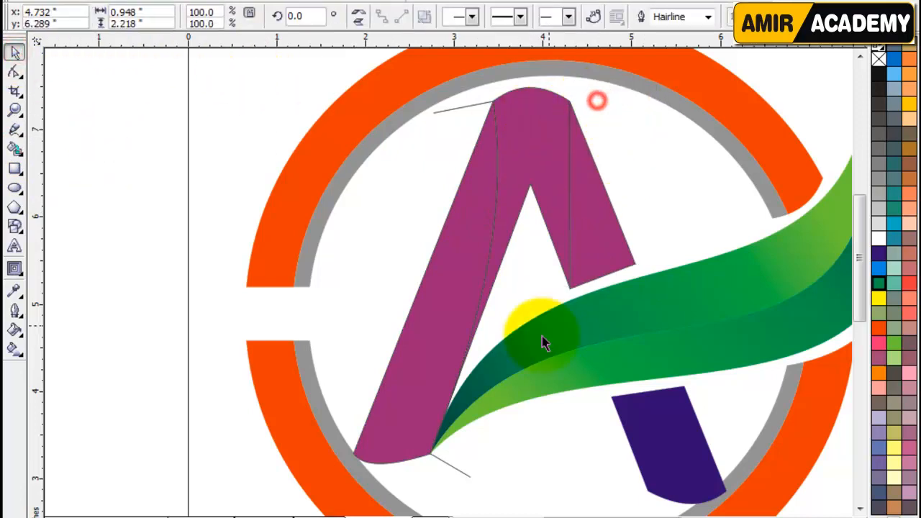
left_click(453, 468)
key("Delete")
- Fill the left leg piece and the upper right leg piece with black
left_click(136, 216)
left_click(468, 204)
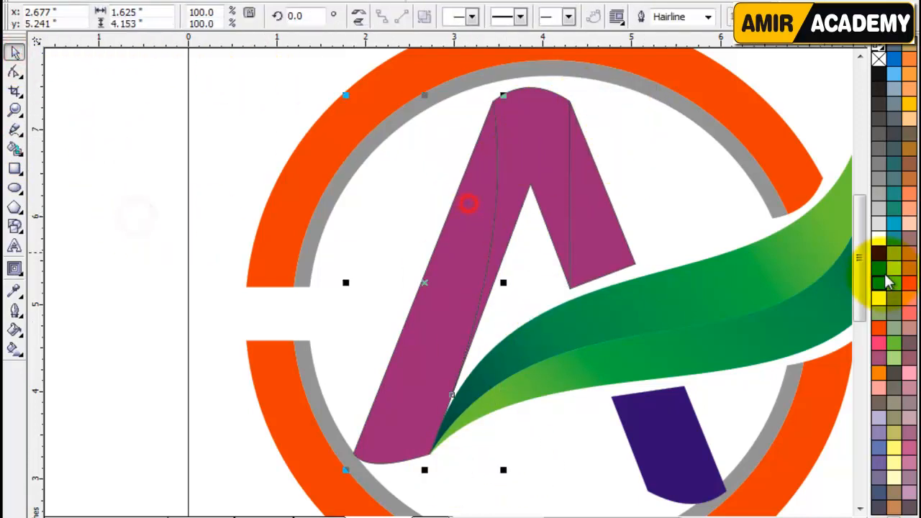
left_click(878, 75)
left_click(877, 76)
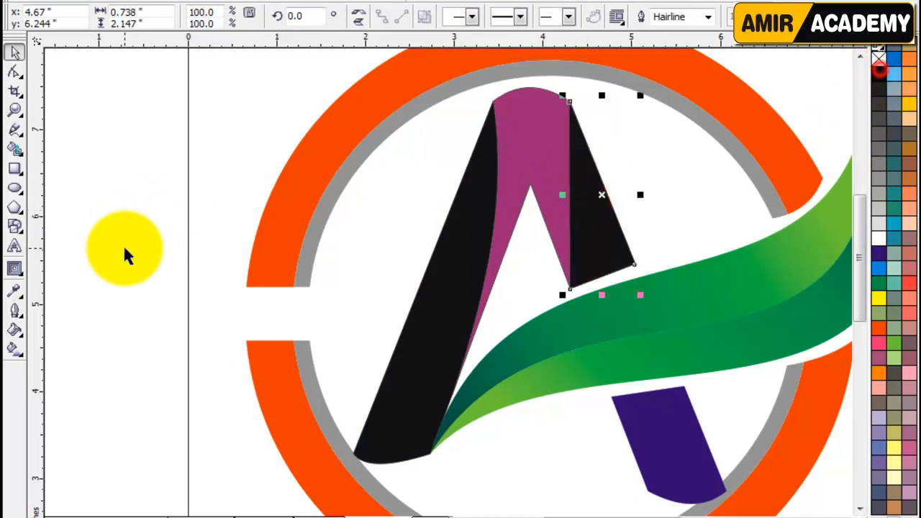
left_click(122, 249)
left_click(528, 143)
left_click(528, 144, "alt")
left_click_drag(539, 295, 282, 280)
key("Escape")
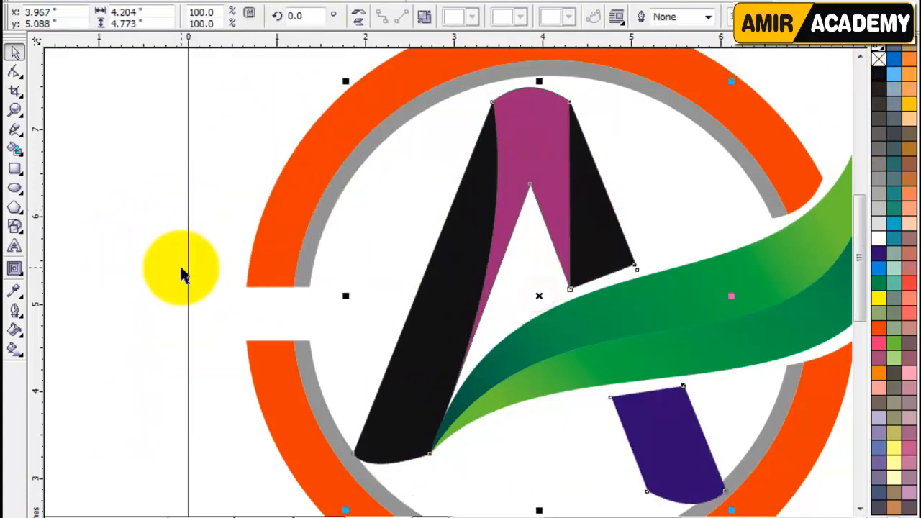
- Smart-fill the A's lower right leg piece below the swoosh as its own magenta shape
left_click(122, 261)
left_click(14, 149)
left_click(669, 444)
left_click(15, 52)
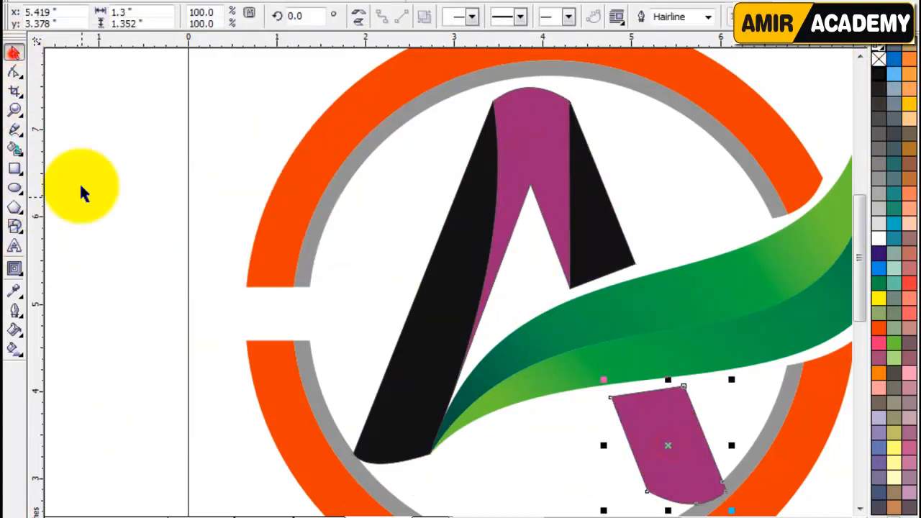
left_click(77, 212)
- Delete the original purple A hidden beneath the new filled pieces
left_click(685, 431)
left_click(681, 427, "alt")
left_click_drag(538, 296, 214, 187)
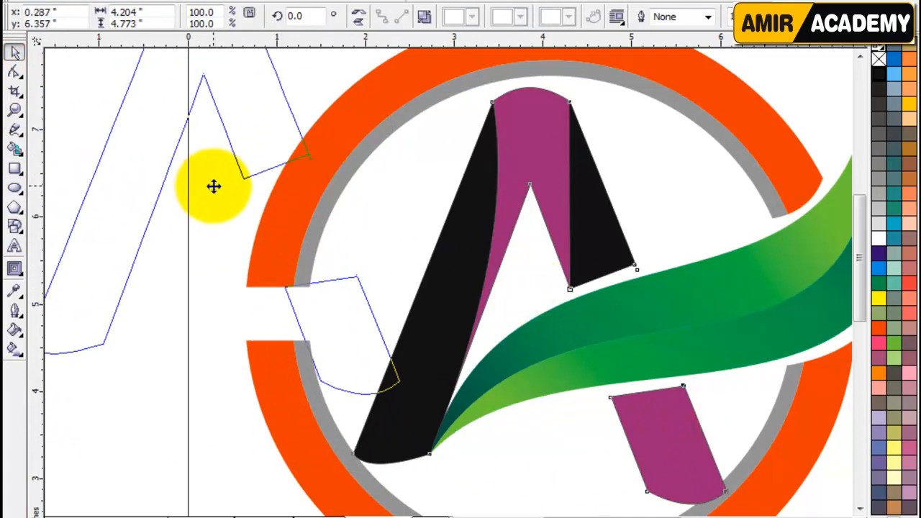
key("Delete")
- Remove the outline from all four pieces of the A
left_click(670, 422)
left_click(611, 235, "shift")
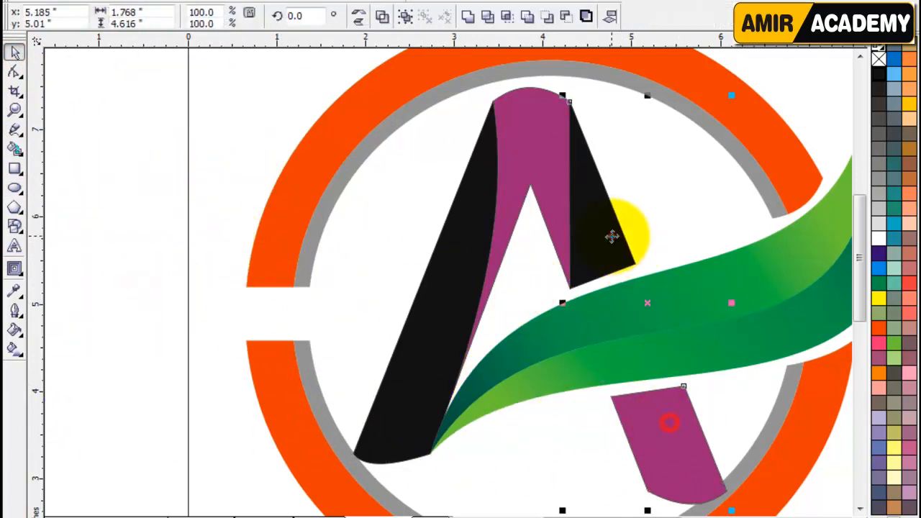
left_click(539, 143, "shift")
left_click(460, 229, "shift")
right_click(878, 60)
left_click(144, 301)
- Apply a vertical linear gradient to the apex section, from black at the top to orange at the bottom, and shift its midpoint upward
left_click(540, 113)
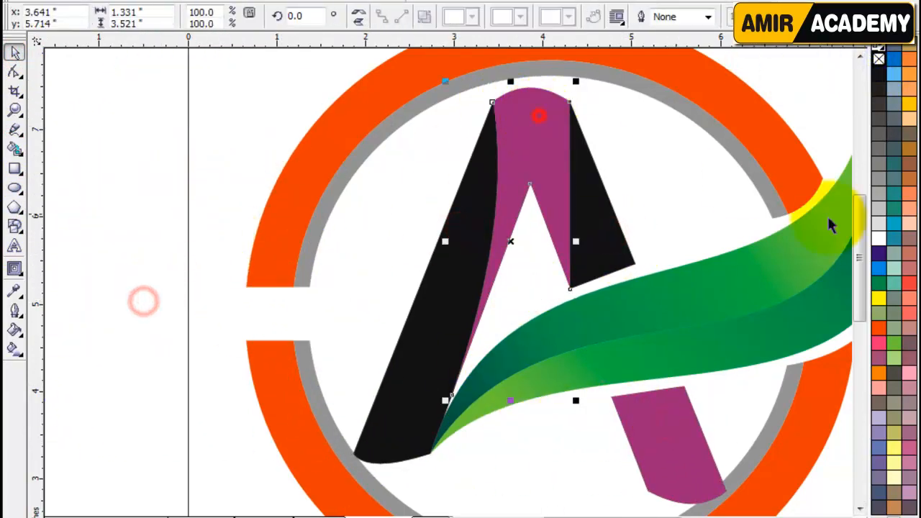
left_click(15, 350)
left_click_drag(565, 105, 530, 103)
left_click_drag(879, 328, 524, 279)
left_click_drag(879, 74, 530, 103)
left_click_drag(529, 191, 528, 156)
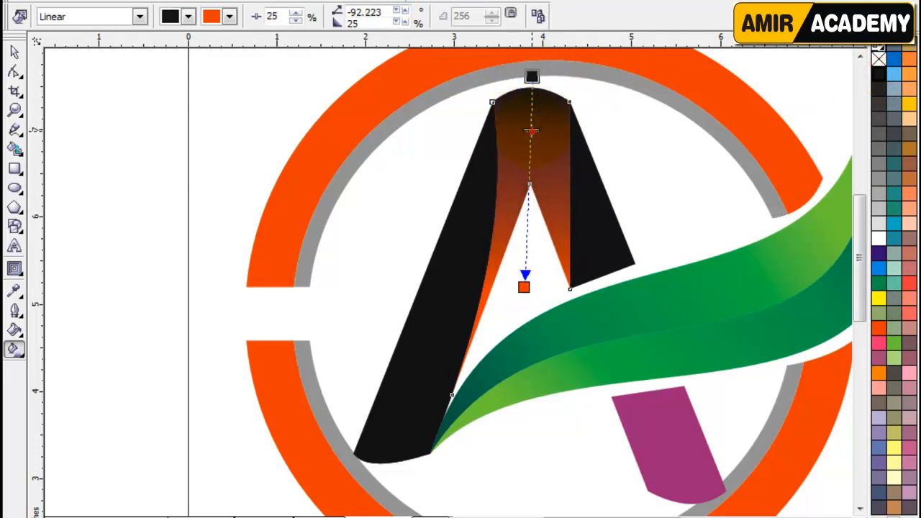
- Give the upper right leg piece a linear gradient from orange at the top to black at the bottom, with a rust-brown stop at 55%
left_click(602, 238)
left_click_drag(598, 274, 575, 116)
left_click_drag(881, 333, 578, 119)
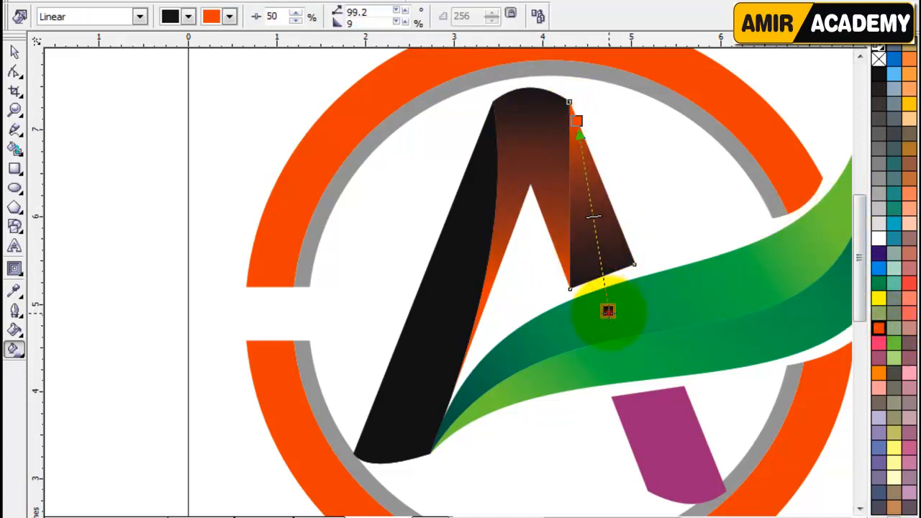
left_click_drag(880, 328, 603, 273)
left_click_drag(598, 241, 593, 229)
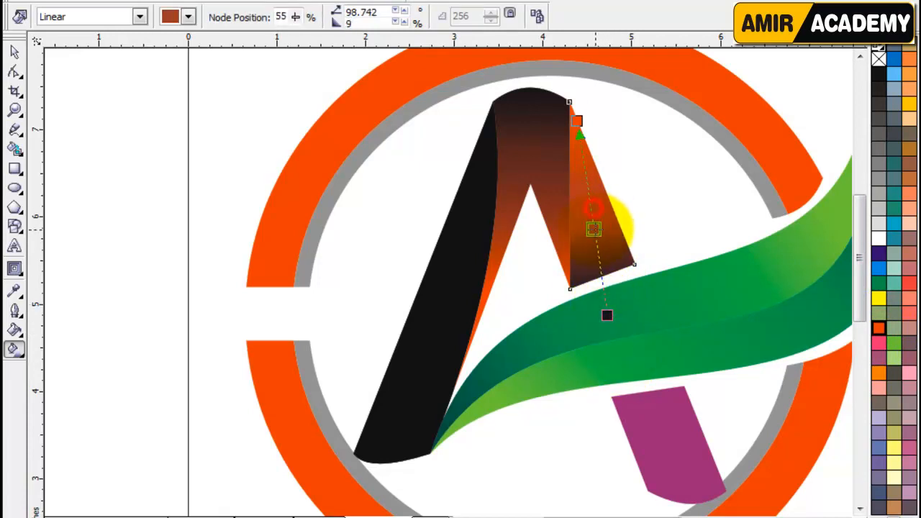
- Copy all properties of the upper right leg piece, including its orange-to-black gradient, onto the left leg piece
left_click(471, 253)
left_click(14, 51)
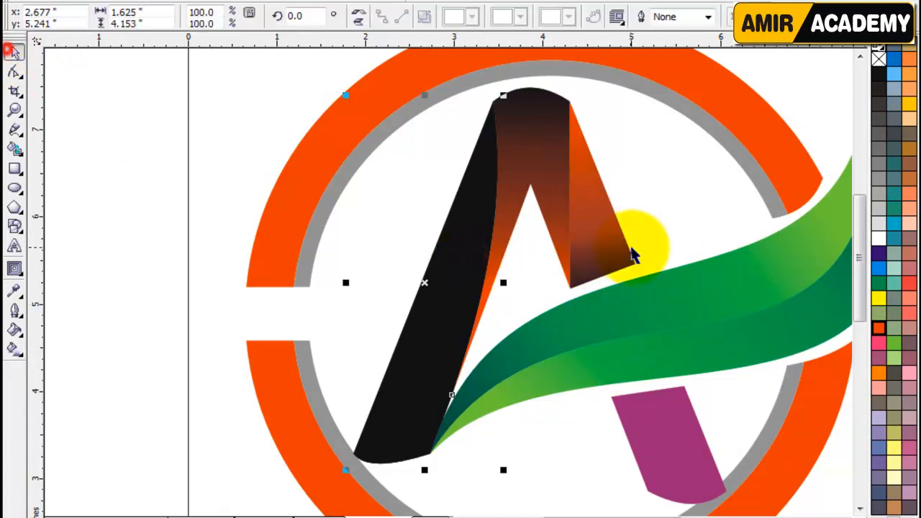
left_click_drag(600, 241, 467, 255)
left_click(545, 353)
left_click(152, 350)
- Realign the left leg's gradient along its length, with orange near the apex, black below the foot and the rust-brown stop at 57%
left_click(452, 293)
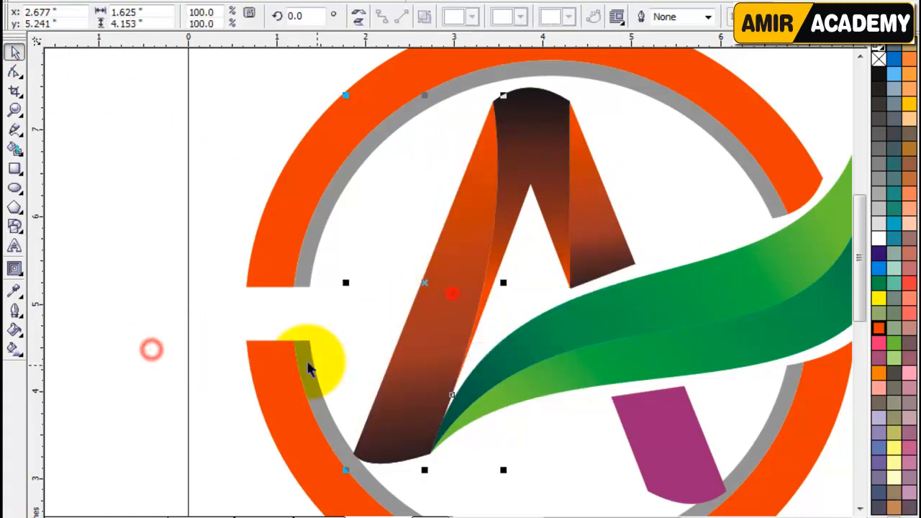
left_click(14, 348)
left_click_drag(376, 442, 469, 150)
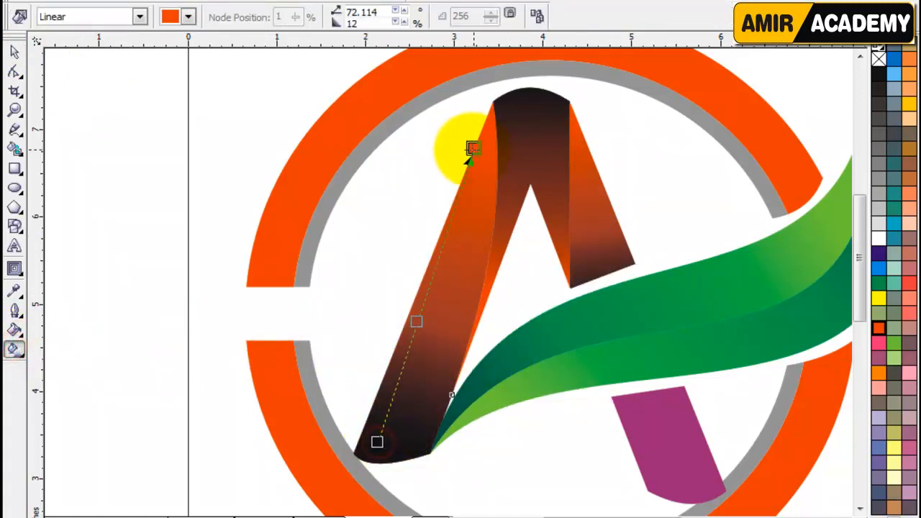
left_click_drag(377, 442, 382, 476)
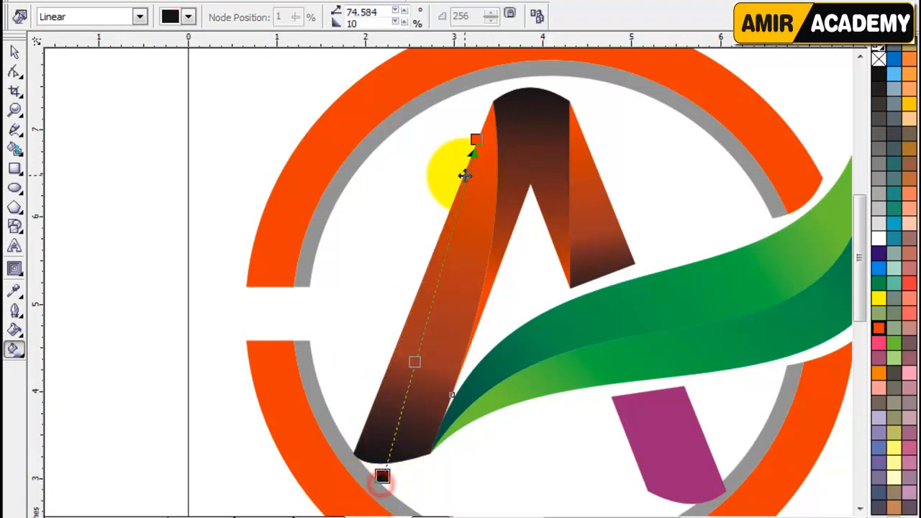
left_click_drag(427, 325, 431, 315)
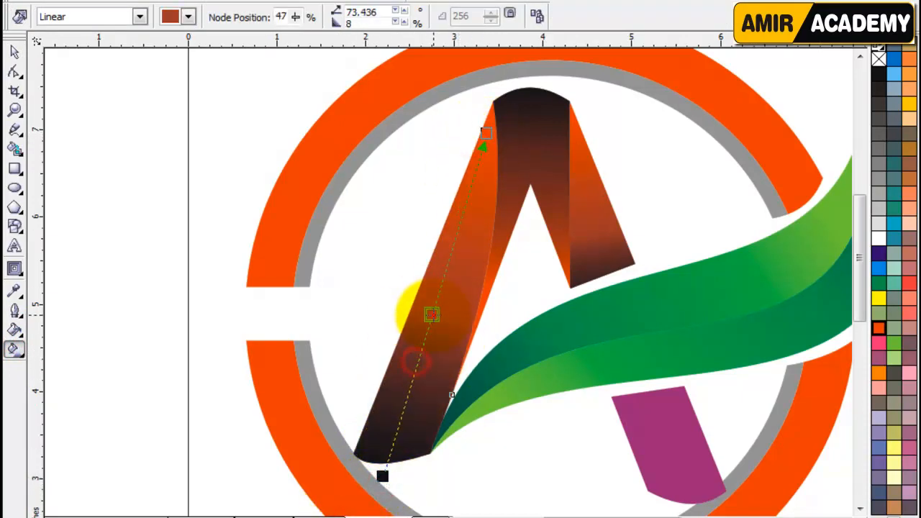
left_click(14, 51)
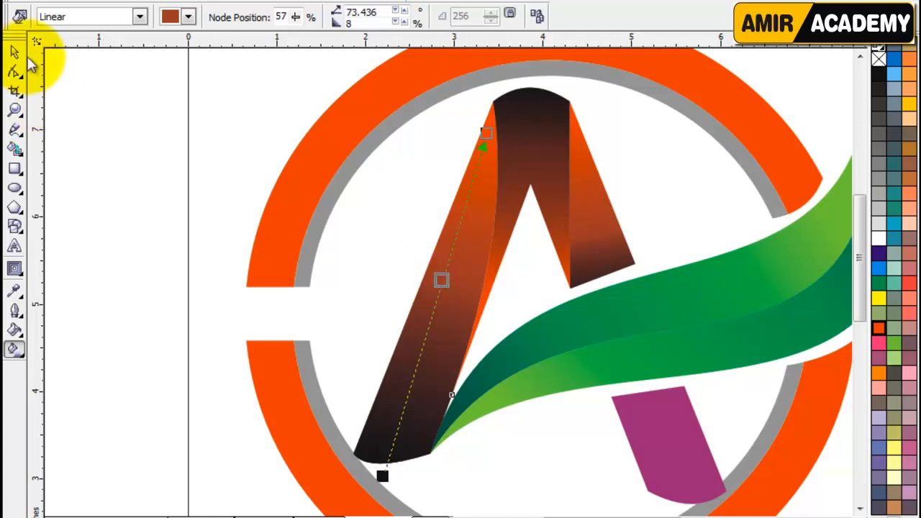
left_click(90, 199)
- Copy all properties of the upper right leg piece onto the lower right leg piece
left_click(609, 262)
left_click_drag(597, 243, 662, 393)
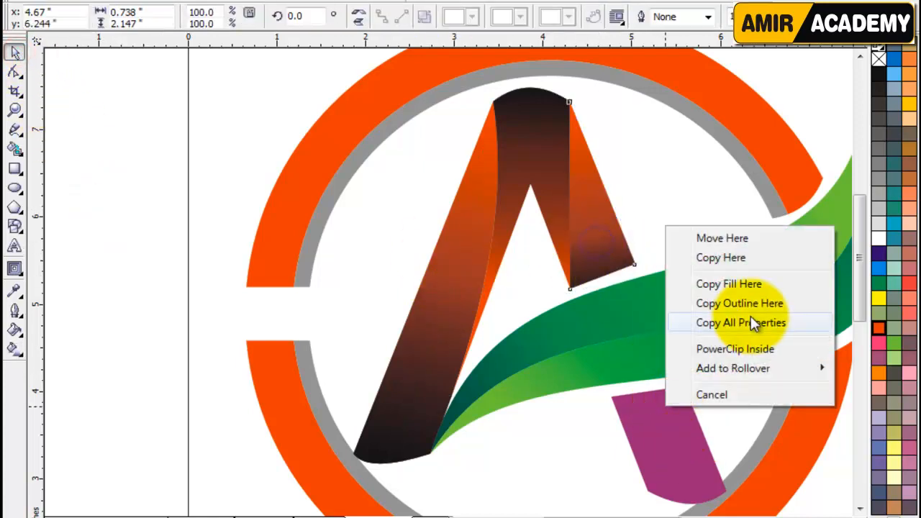
left_click(754, 323)
- Reverse the lower right leg piece's gradient so black starts at its upper edge and orange ends at its foot
left_click(684, 463)
left_click(13, 350)
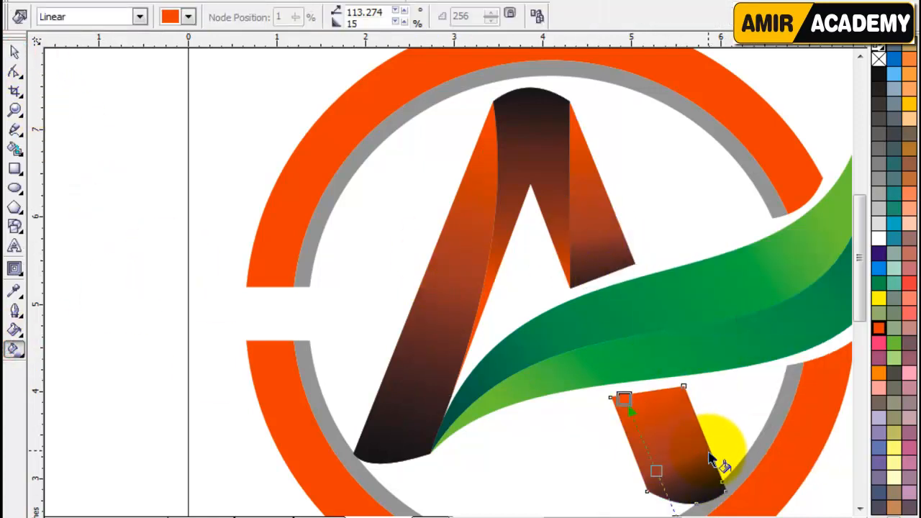
left_click_drag(685, 483, 673, 488)
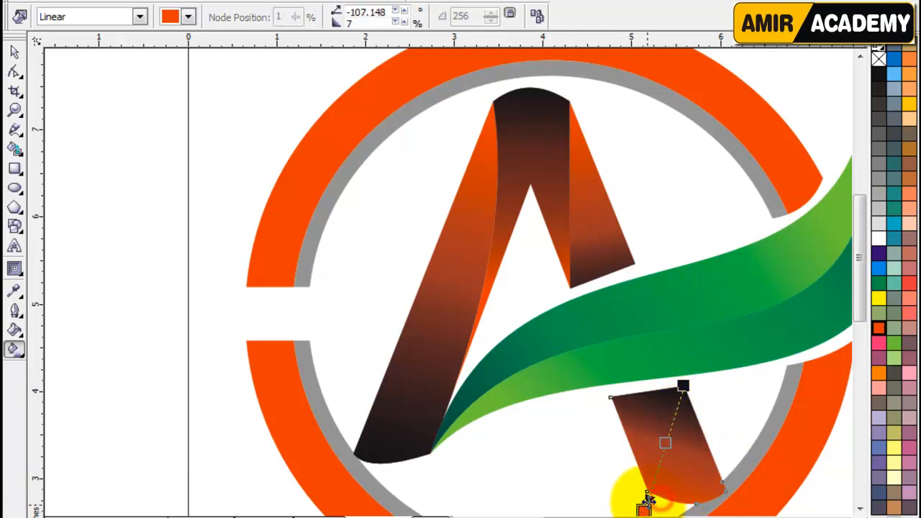
left_click_drag(646, 494, 650, 493)
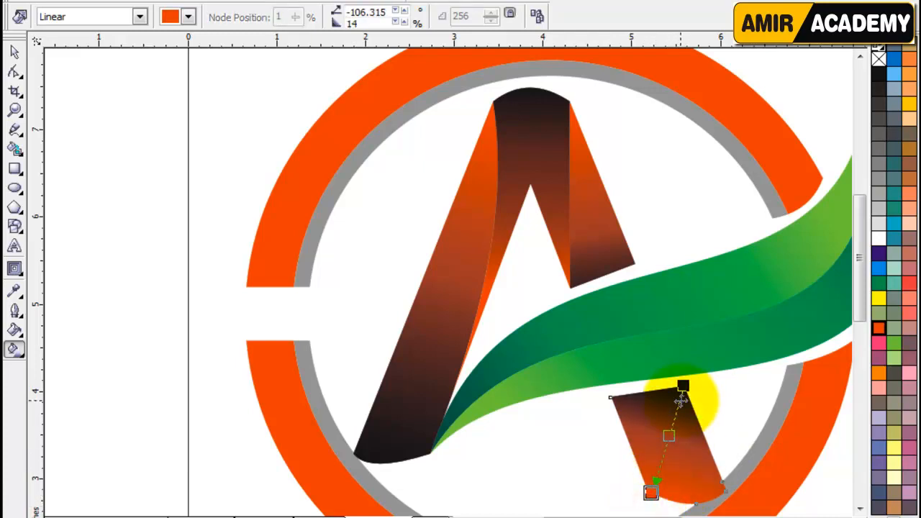
- Fill the thick outer ring with black
key("F4")
left_click(14, 51)
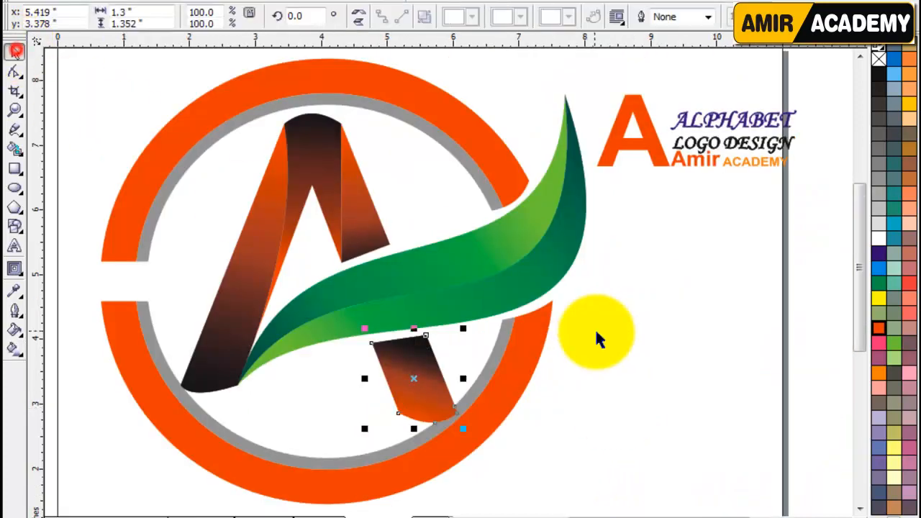
left_click_drag(535, 332, 598, 338)
key("ctrl+z")
left_click(874, 72)
left_click(639, 336)
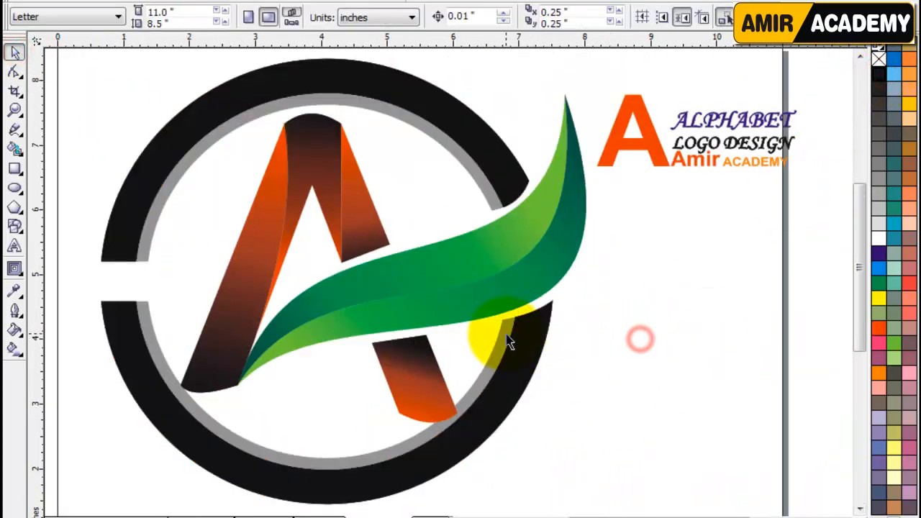
- Apply a linear gradient to the thin inner ring, running from its left gap to the swoosh, with gray at both ends
left_click(504, 331)
left_click(640, 361)
left_click(180, 176)
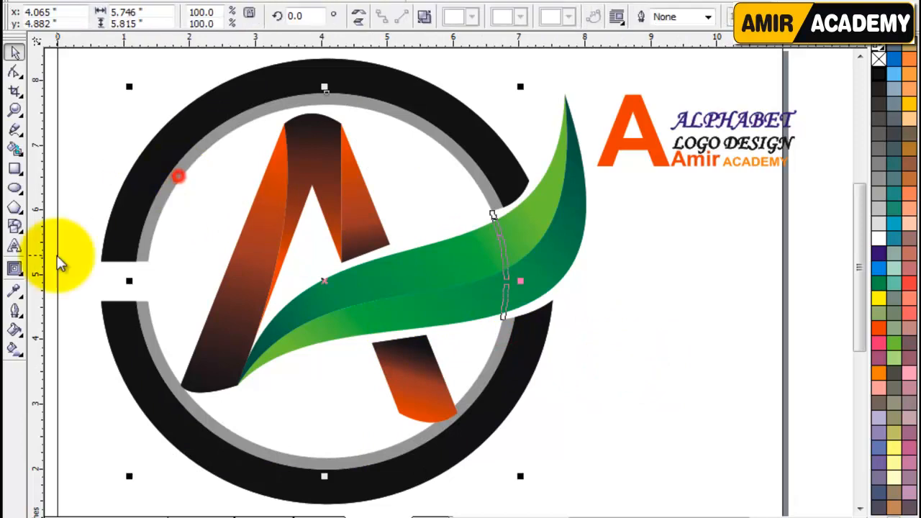
left_click(14, 349)
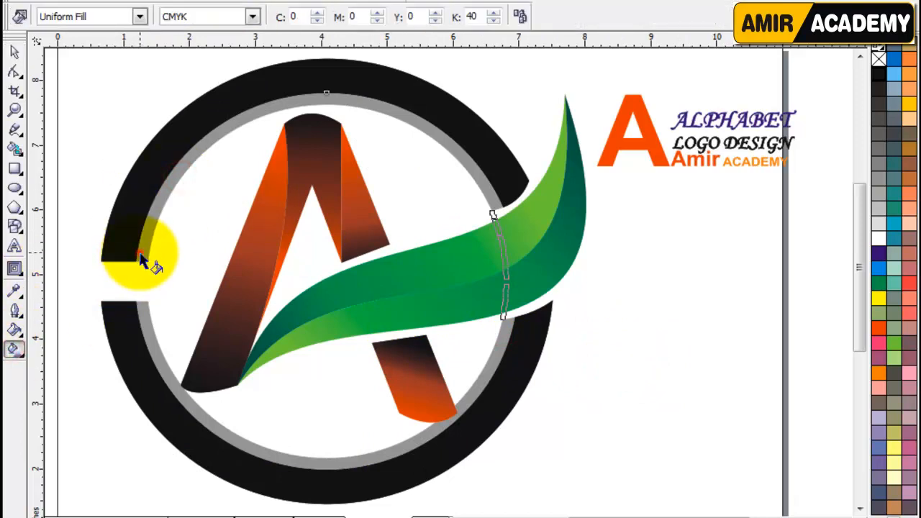
left_click_drag(140, 255, 501, 242)
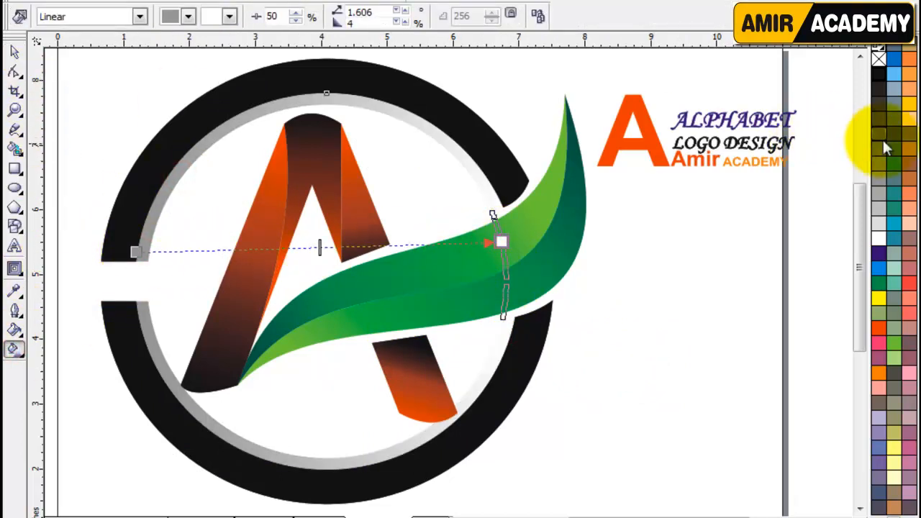
left_click_drag(880, 178, 502, 242)
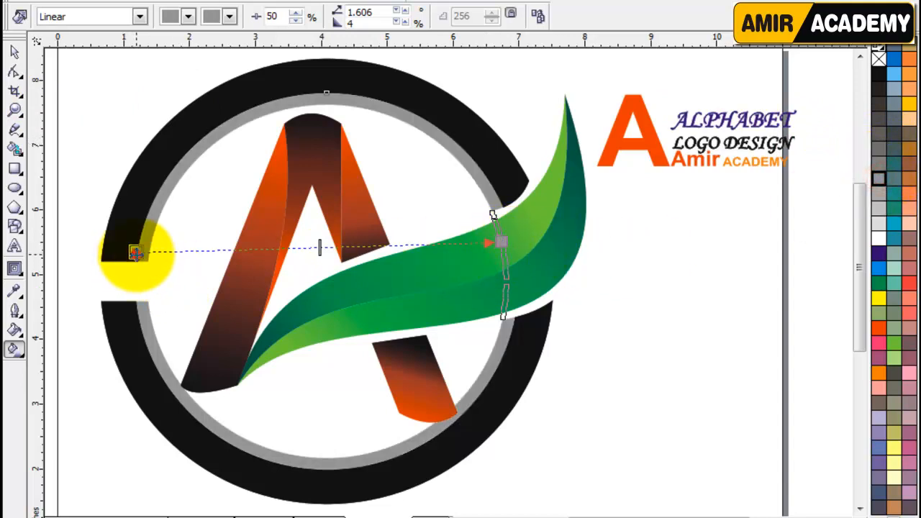
left_click(880, 179)
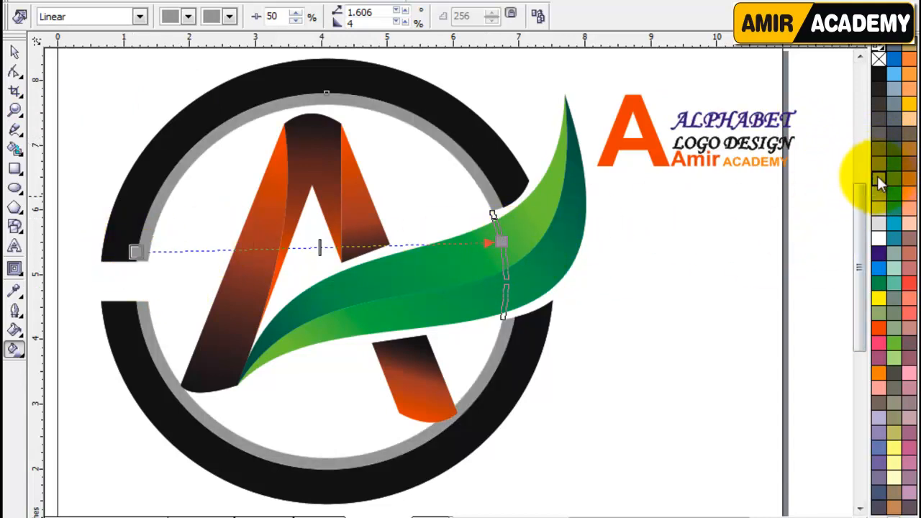
- Add five spaced gray stops along the inner ring's gradient, adjusting the fourth one to the 58% position
left_click_drag(879, 183, 185, 248)
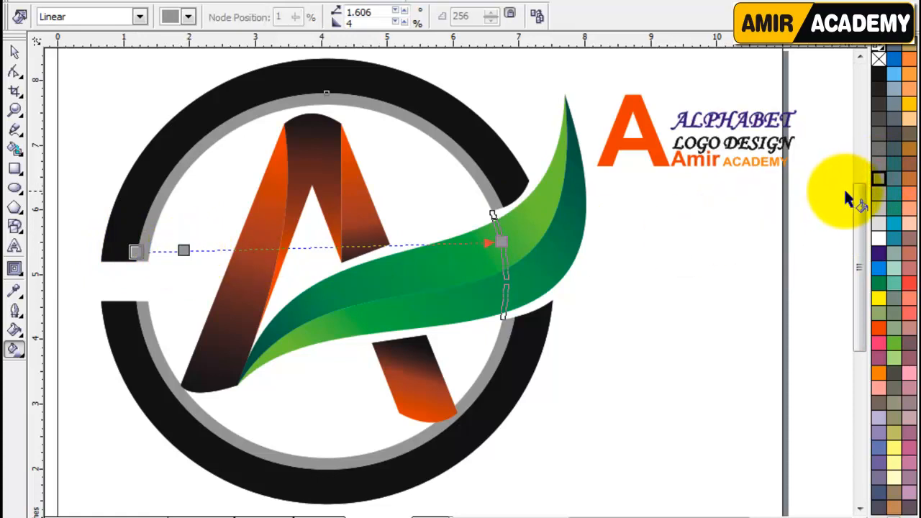
left_click_drag(846, 192, 242, 251)
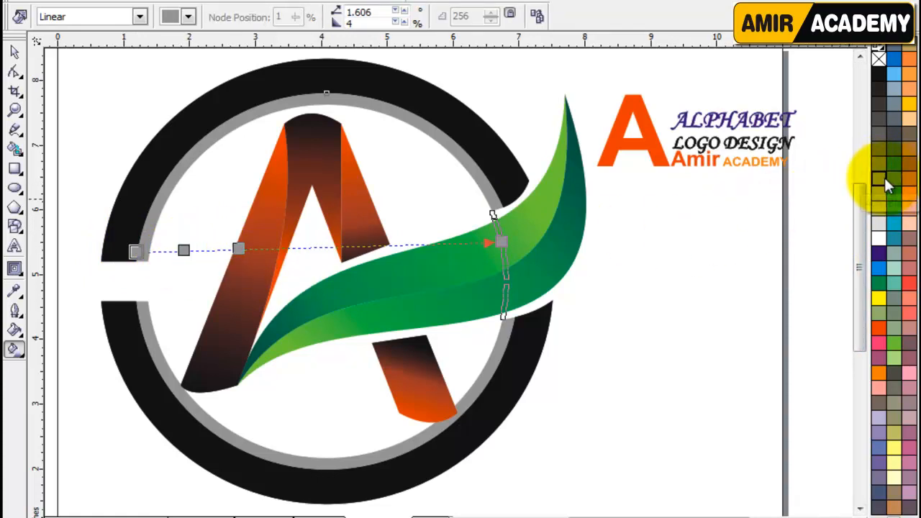
left_click_drag(879, 180, 292, 248)
left_click_drag(650, 226, 374, 258)
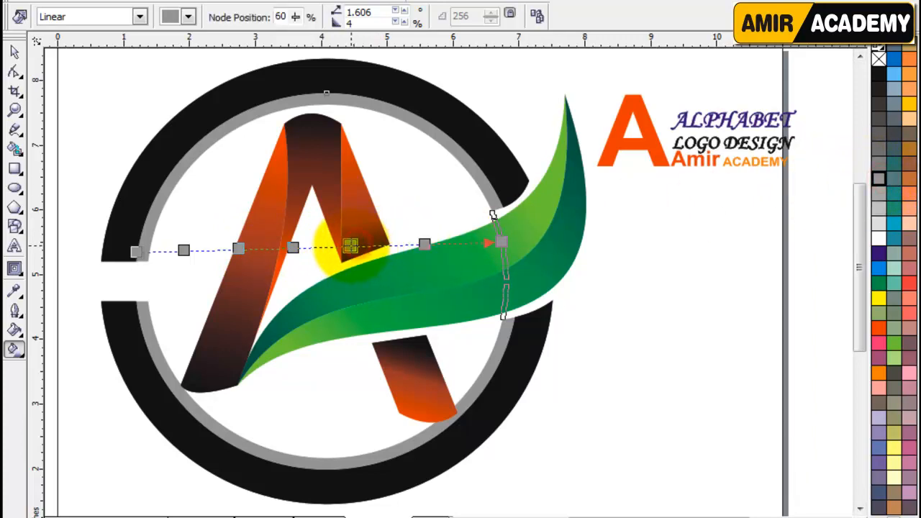
left_click_drag(351, 246, 351, 246)
- Insert light gray stops between the gray ones in the inner ring's gradient to give it a metallic look
left_click_drag(878, 223, 380, 245)
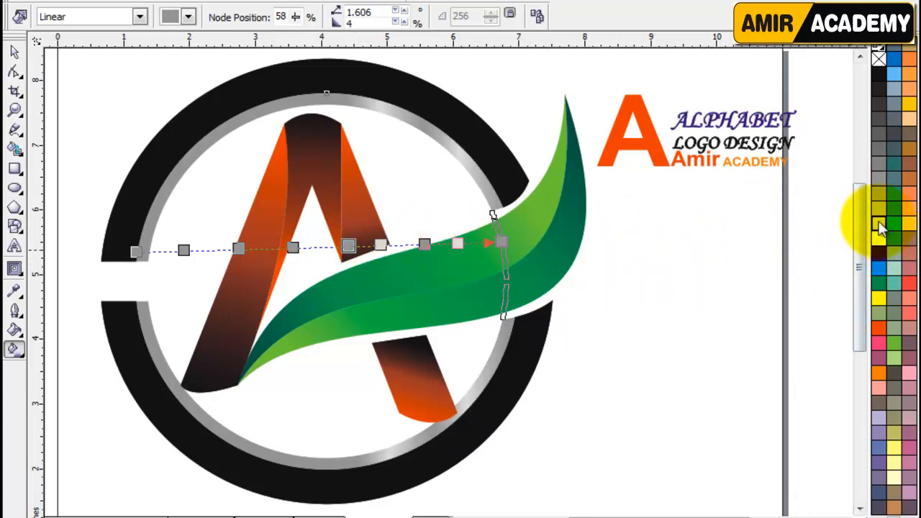
left_click_drag(879, 222, 318, 249)
left_click_drag(874, 223, 896, 75)
left_click_drag(873, 251, 791, 482)
double_click(881, 88)
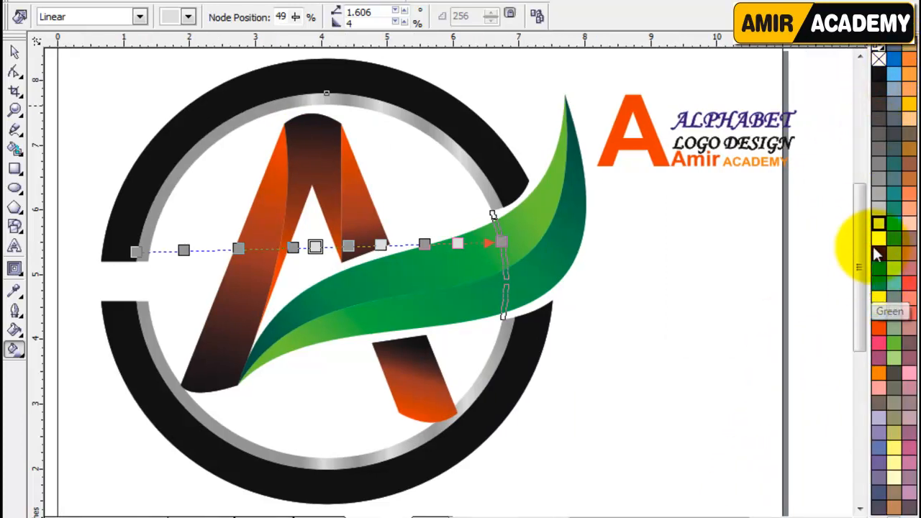
left_click_drag(879, 210, 261, 248)
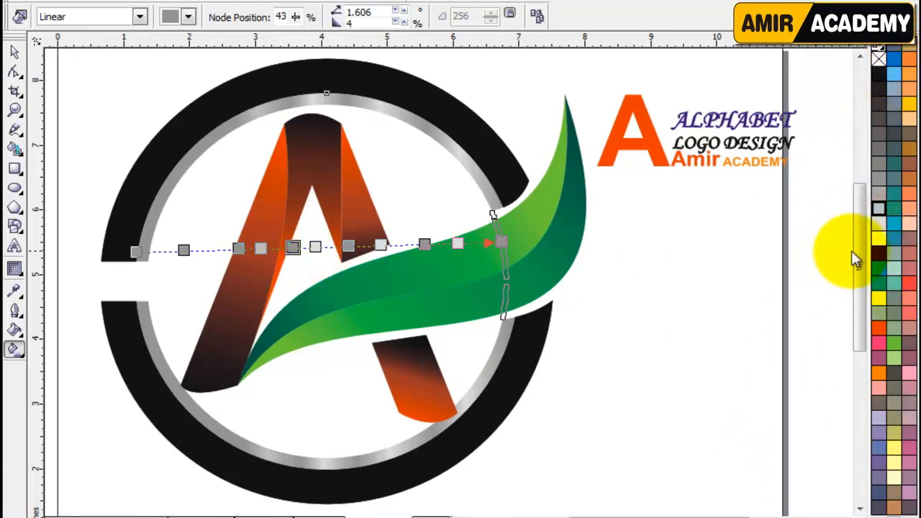
left_click_drag(878, 223, 152, 252)
left_click(14, 52)
left_click(703, 335)
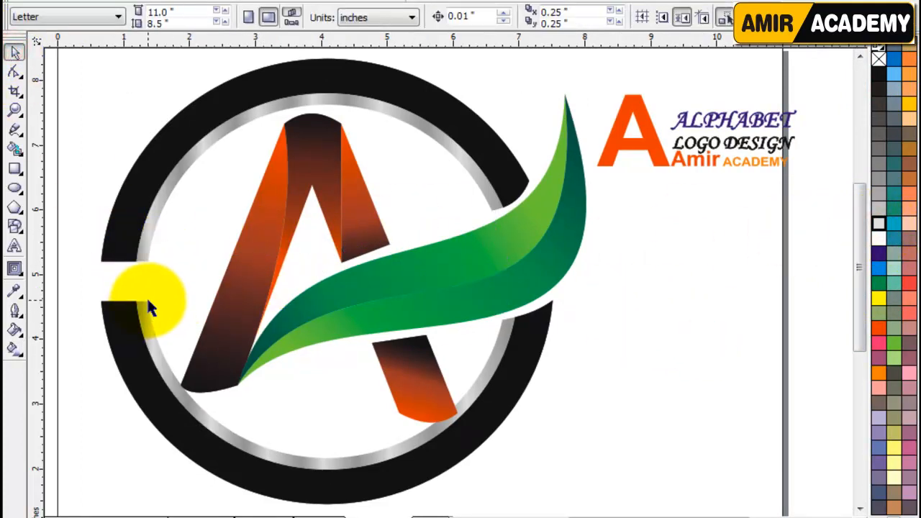
- Draw a circle and place it in the ring's left gap
key("z")
left_click_drag(129, 110, 479, 355)
left_click(14, 187)
left_click_drag(196, 199, 303, 302)
key("space")
left_click_drag(269, 235, 119, 356)
- Scale the circle to about 0.58 in and centre it in the ring's left gap
key("z")
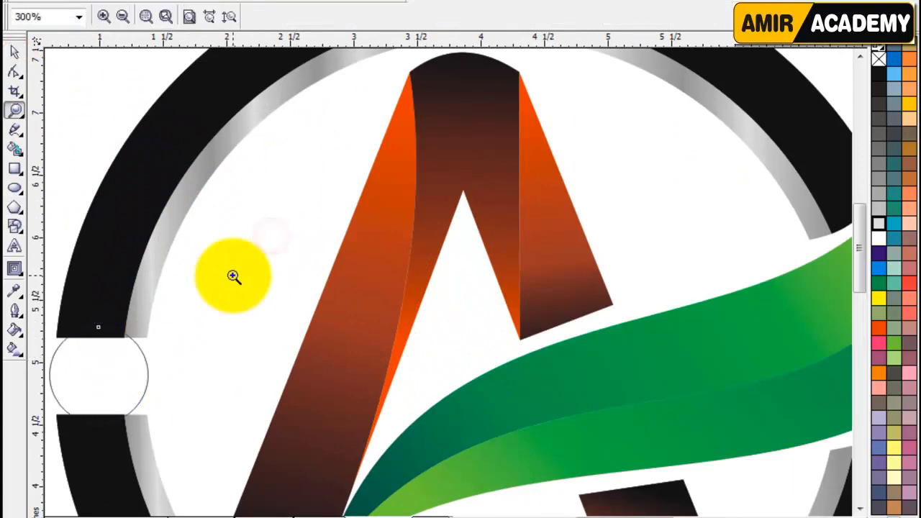
left_click_drag(233, 274, 57, 453)
left_click(14, 53)
left_click_drag(585, 174, 553, 207)
left_click_drag(508, 280, 490, 281)
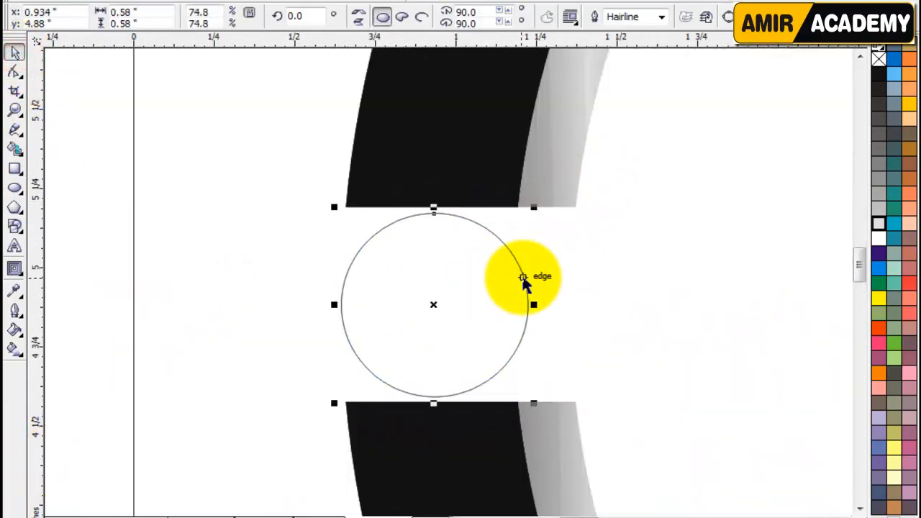
- Copy all properties of the A's apex piece onto the circle using a duplicate placed beside it, and delete the duplicate
key("F4")
left_click_drag(328, 136, 309, 370)
right_click(141, 275)
left_click(140, 280)
key("z")
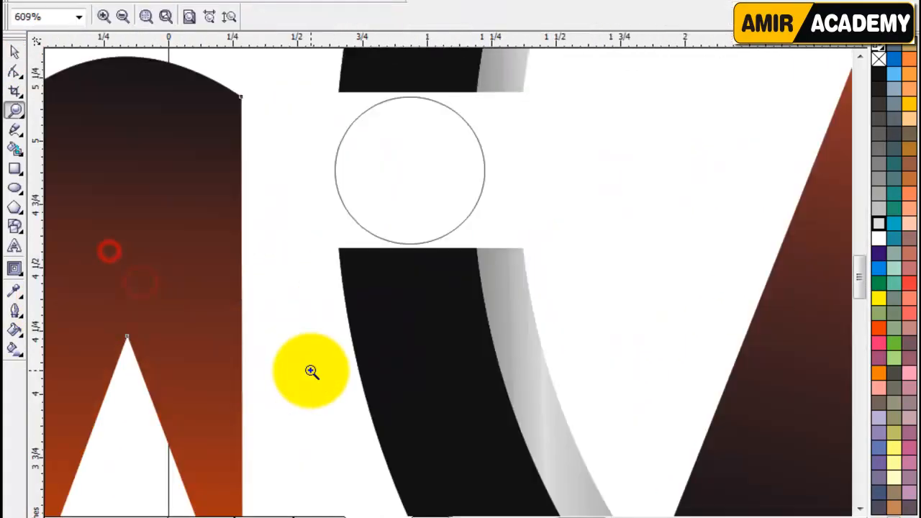
left_click(17, 56)
left_click_drag(156, 123, 396, 151)
left_click(476, 239)
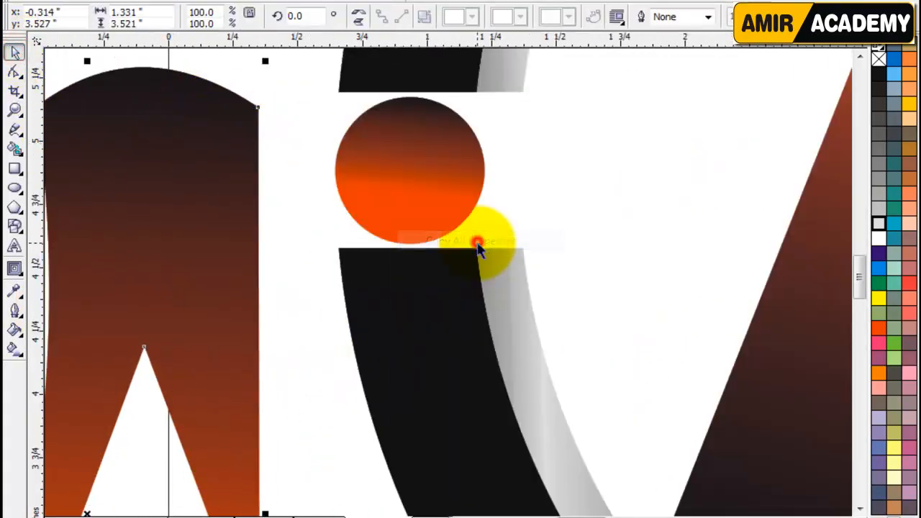
key("Delete")
- Change the circle's fill to a centred radial gradient, orange in the middle and black near the edge
left_click(329, 169)
left_click(14, 349)
left_click(138, 16)
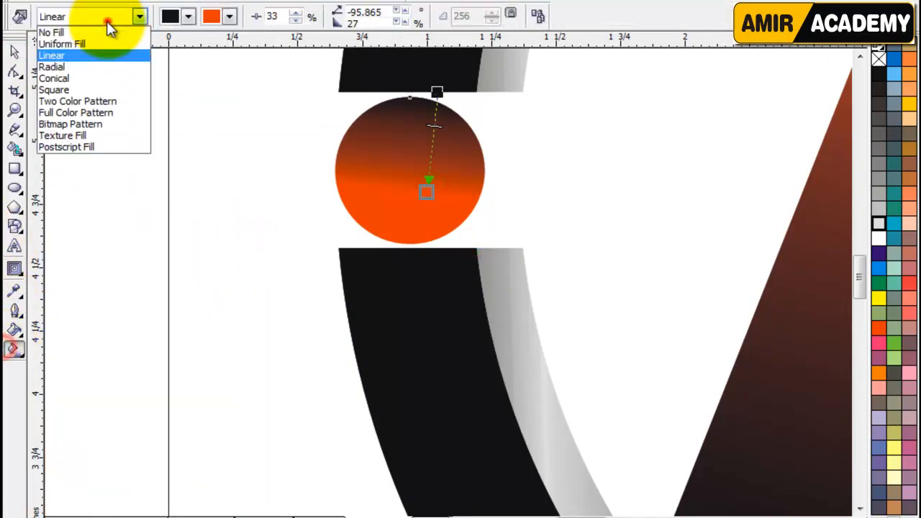
left_click(72, 68)
left_click_drag(412, 155, 411, 150)
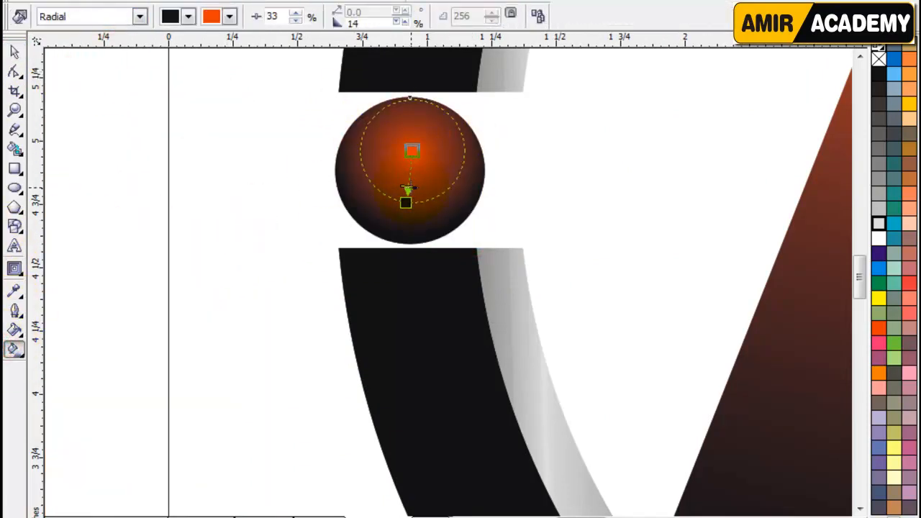
key("ctrl+z")
left_click_drag(399, 225, 397, 228)
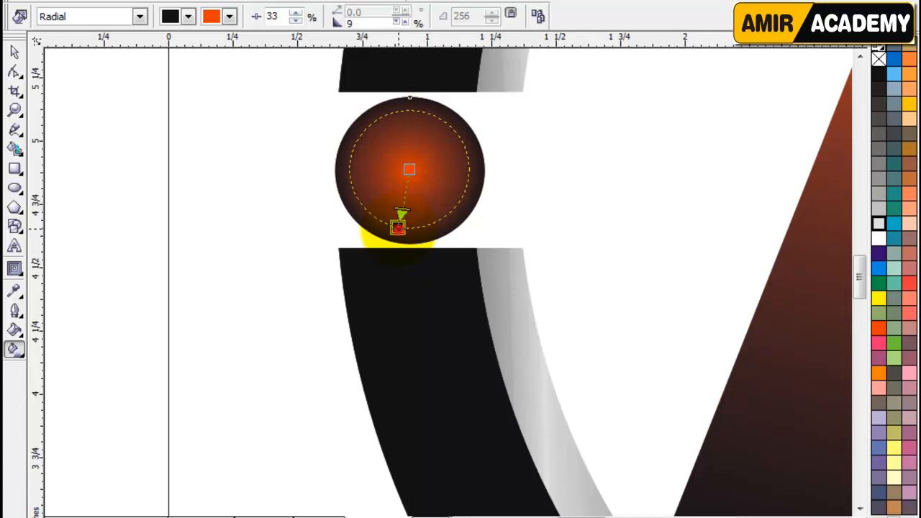
left_click(12, 55)
left_click(202, 169)
key("F4")
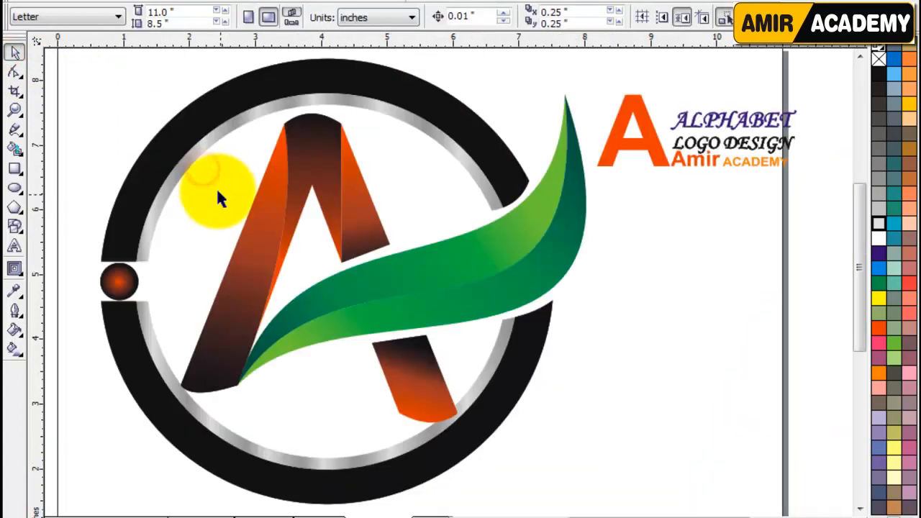
- Make a concentric duplicate of the circle enlarged to about 0.608 in, placed behind the original
key("z")
left_click_drag(88, 250, 169, 331)
left_click_drag(226, 98, 595, 403)
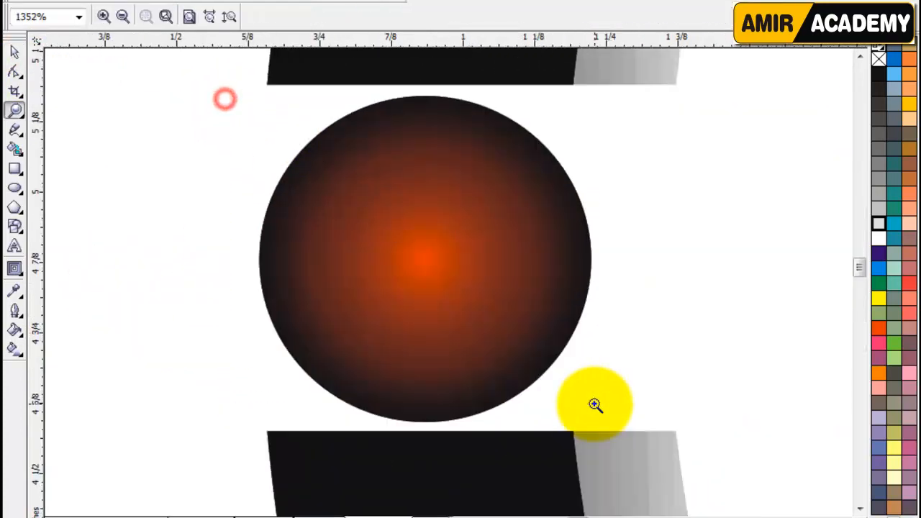
left_click(13, 51)
left_click(171, 246)
left_click(442, 157)
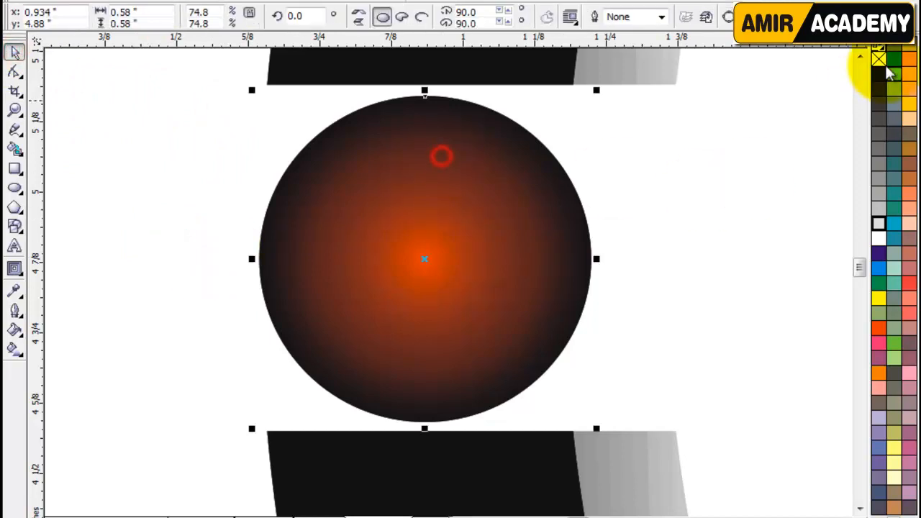
left_click(661, 277)
left_click(362, 164)
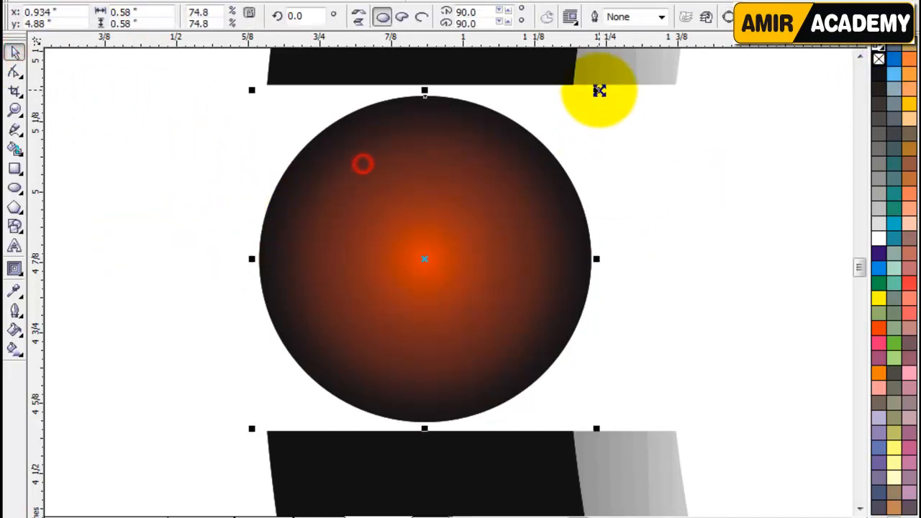
mouse_move(597, 88)
left_mouse_down()
mouse_move(620, 84)
mouse_move(608, 84)
left_mouse_up()
right_click(608, 83)
left_click(506, 158)
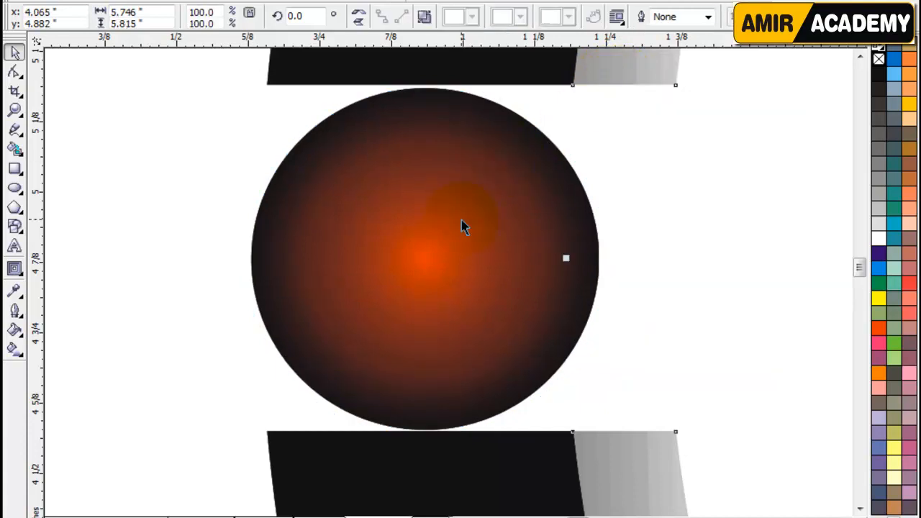
left_click(175, 300)
left_click_drag(432, 232, 537, 232)
key("ctrl+z")
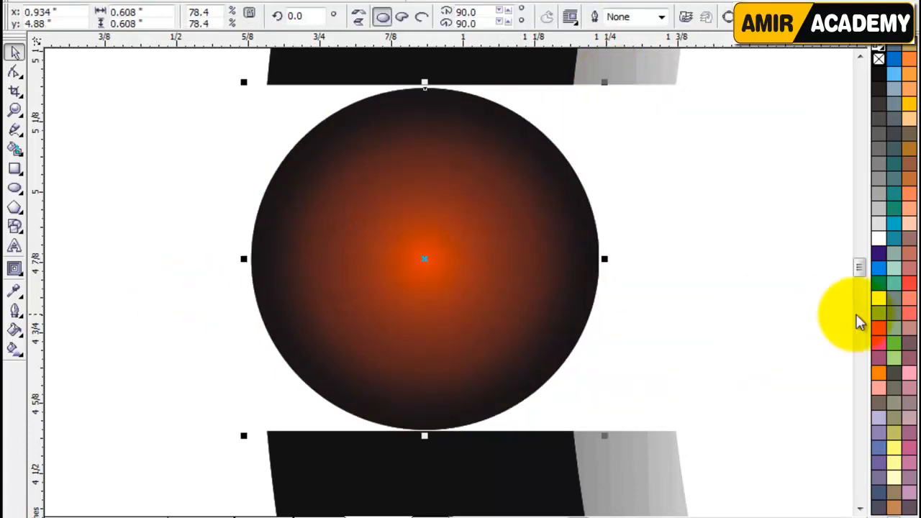
- Recolour the larger backing circle, trying orange, grays and green before settling on dark teal
right_click(878, 328)
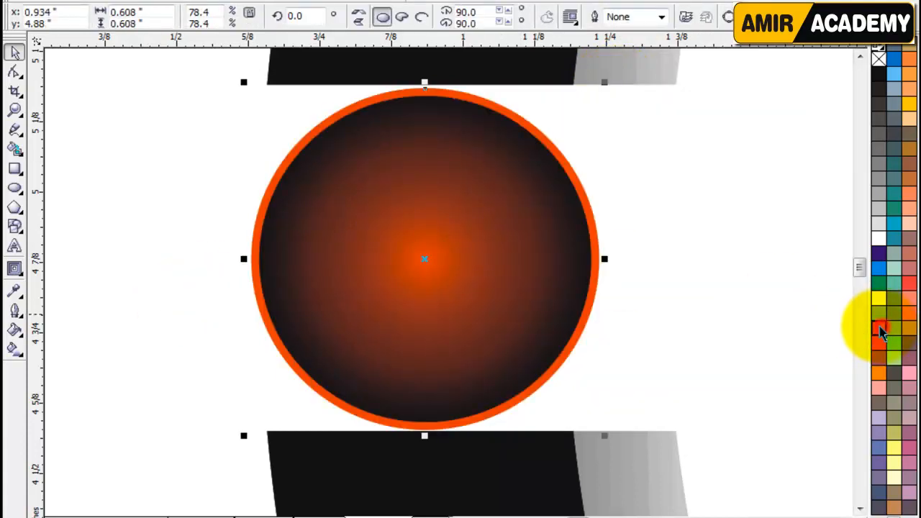
right_click(875, 210)
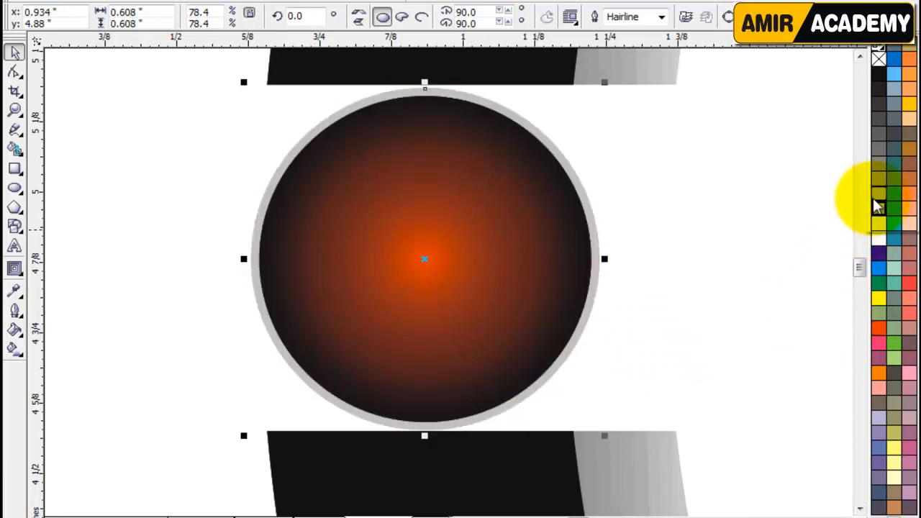
right_click(878, 194)
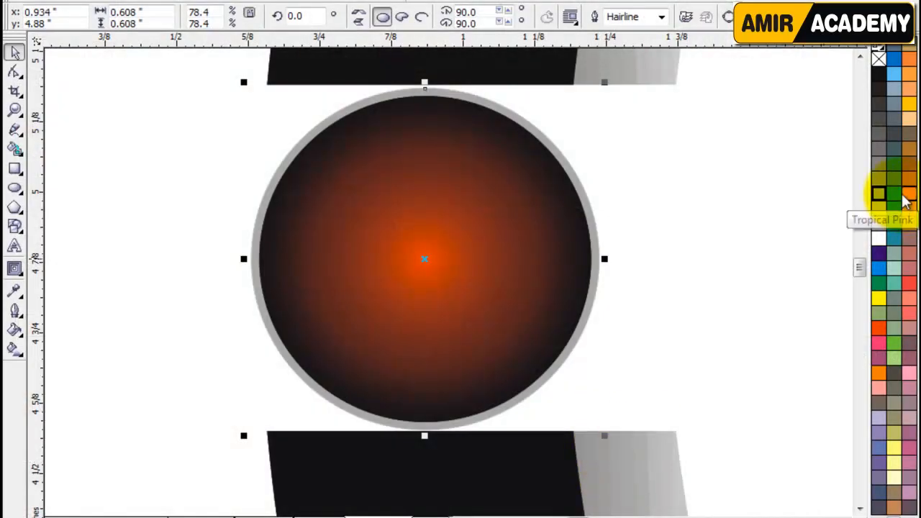
right_click(900, 196)
right_click(879, 283)
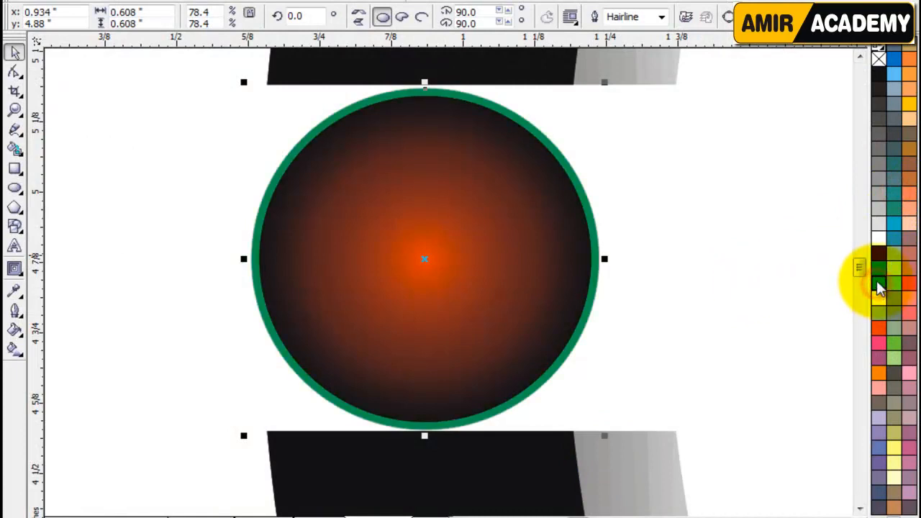
right_click(892, 202)
right_click(893, 164)
left_click(720, 269)
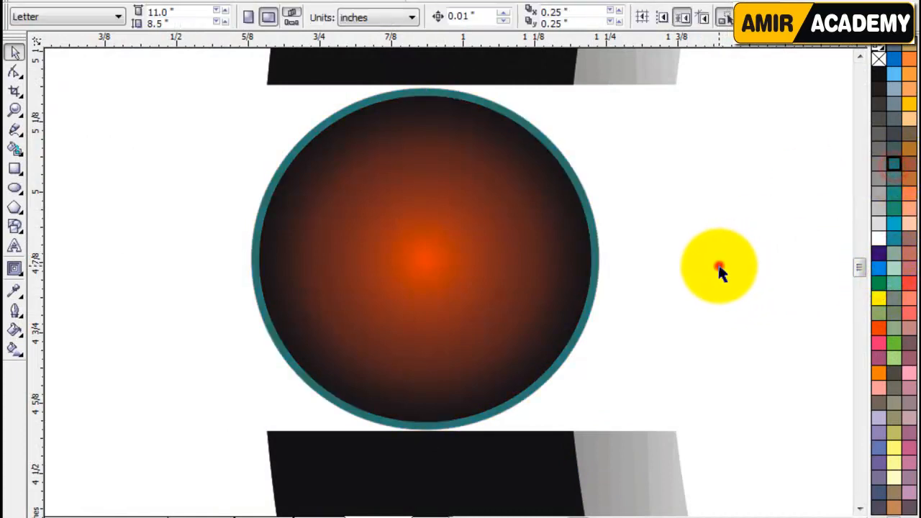
- Examine the rimmed circle in the ring's gap up close and within the full logo
key("F4")
left_click(98, 411)
key("z")
left_click_drag(88, 249, 203, 337)
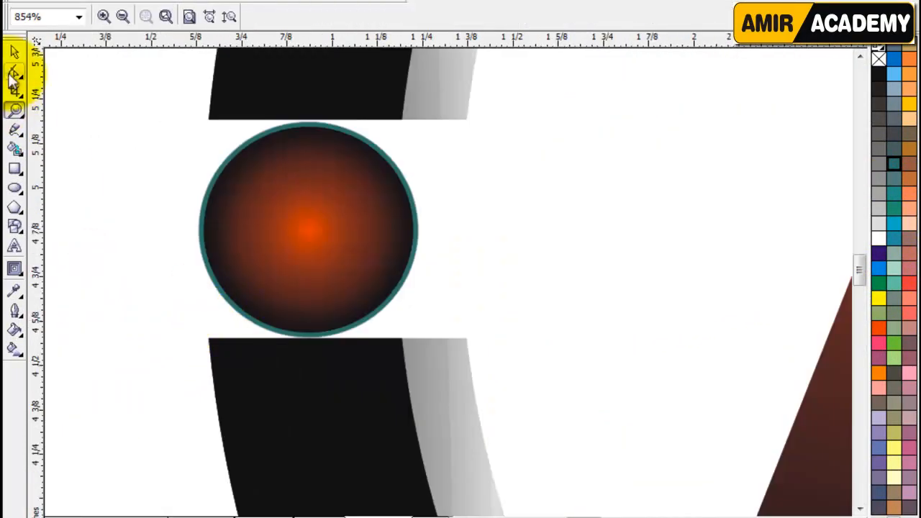
left_click(14, 52)
left_click(67, 214)
left_click(350, 213)
left_click(603, 234)
key("F4")
left_click(690, 295)
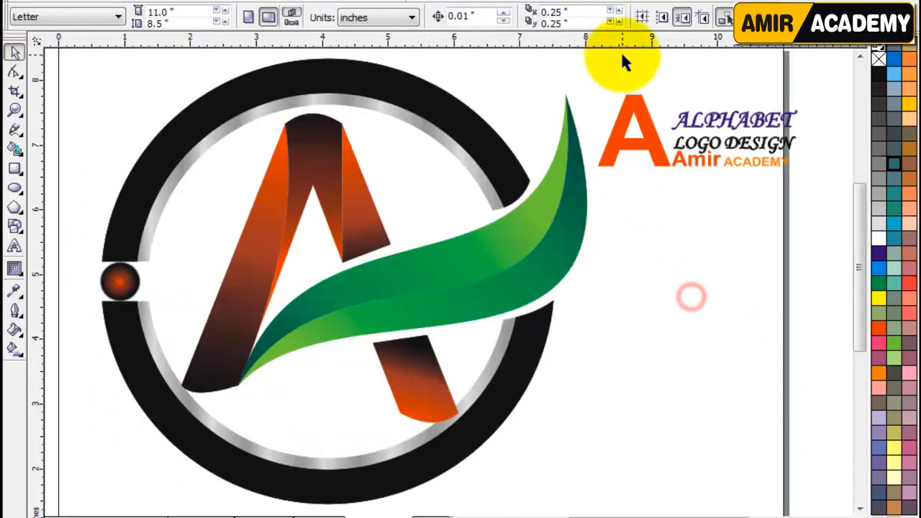
- Scale the whole logo down to about 0.64 × 0.60 in and move it below the Alphabet Logo Design heading
left_click(621, 55)
scroll(596, 285, "down", 1)
left_click_drag(447, 180, 145, 437)
left_click_drag(448, 393, 337, 360)
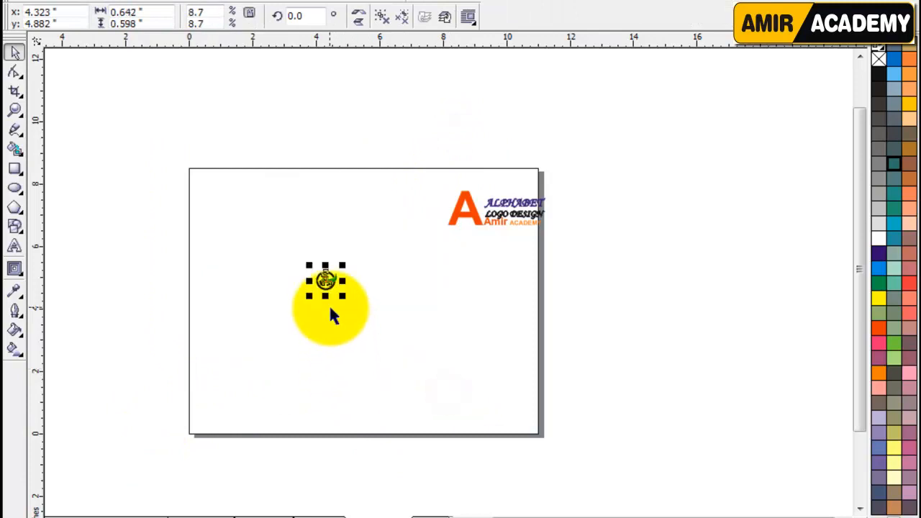
left_click_drag(326, 280, 498, 244)
- Enlarge the small logo to about 0.82 × 0.76 in and move it below the large orange A
key("F4")
left_click_drag(537, 367, 561, 346)
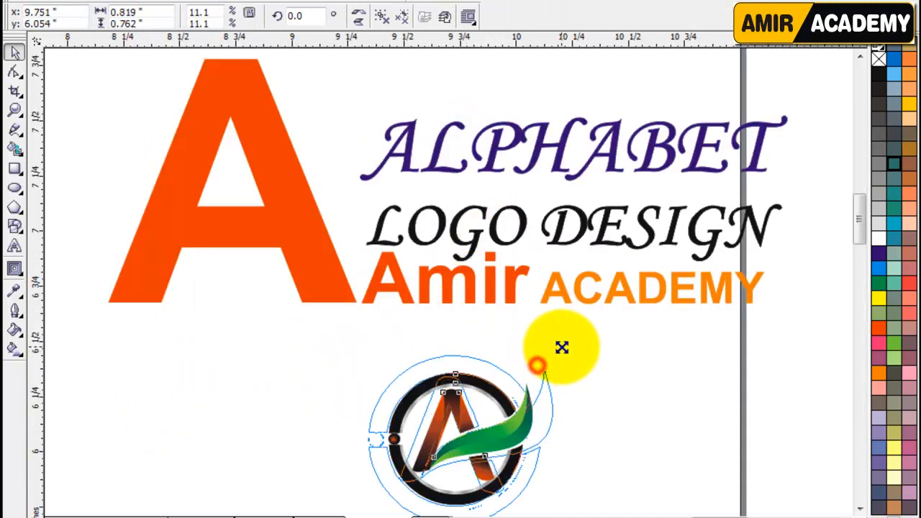
scroll(508, 378, "down", 1)
left_click_drag(438, 305, 306, 336)
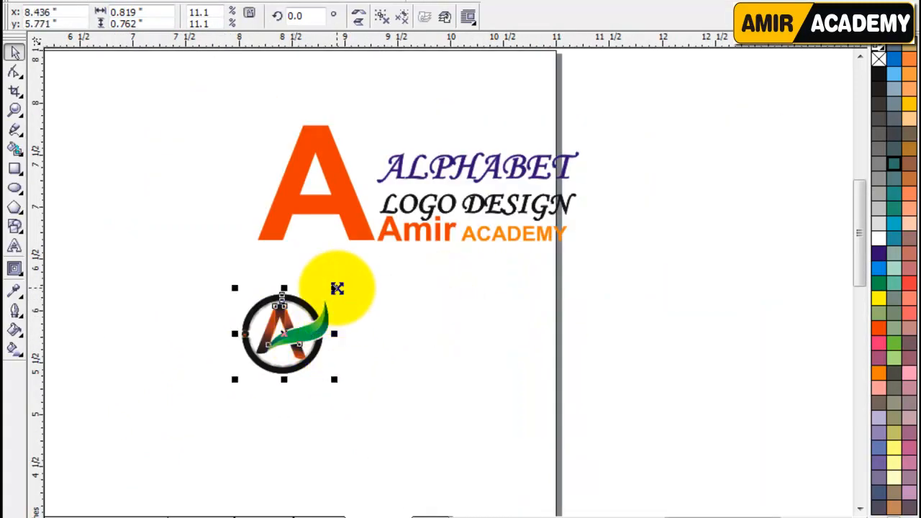
- Scale up the circular logo once more beneath the large orange A and deselect it
left_click_drag(334, 289, 352, 272)
left_click(402, 324)
left_click(345, 213)
left_click(390, 331)
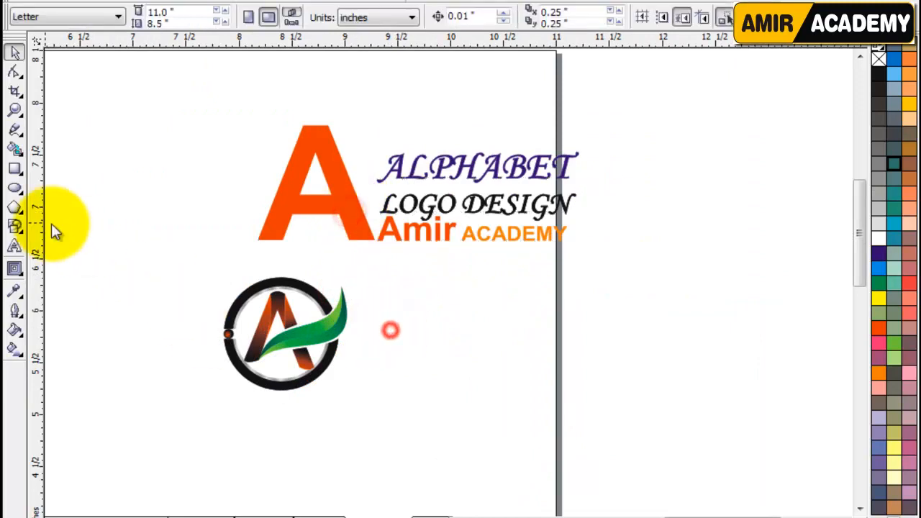
- Ungroup the heading artwork into its separate letter and text objects
left_click(14, 246)
left_click(14, 54)
left_click(490, 206)
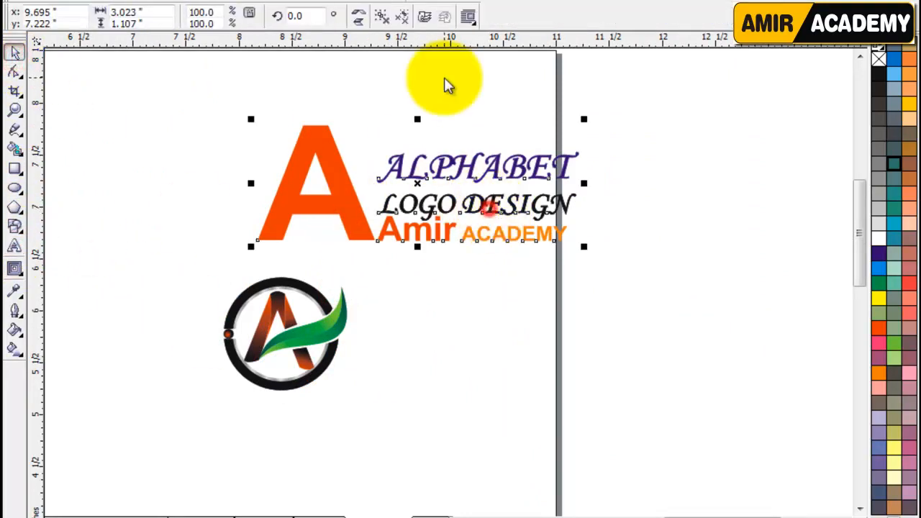
left_click(382, 18)
left_click(432, 98)
left_click(484, 205)
left_click(380, 19)
left_click(415, 82)
- Move the large orange A beside the circular logo and place the LOGO DESIGN line below the logo
left_click_drag(349, 188, 419, 335)
left_click_drag(477, 206, 267, 422)
key("z")
left_click_drag(127, 257, 497, 475)
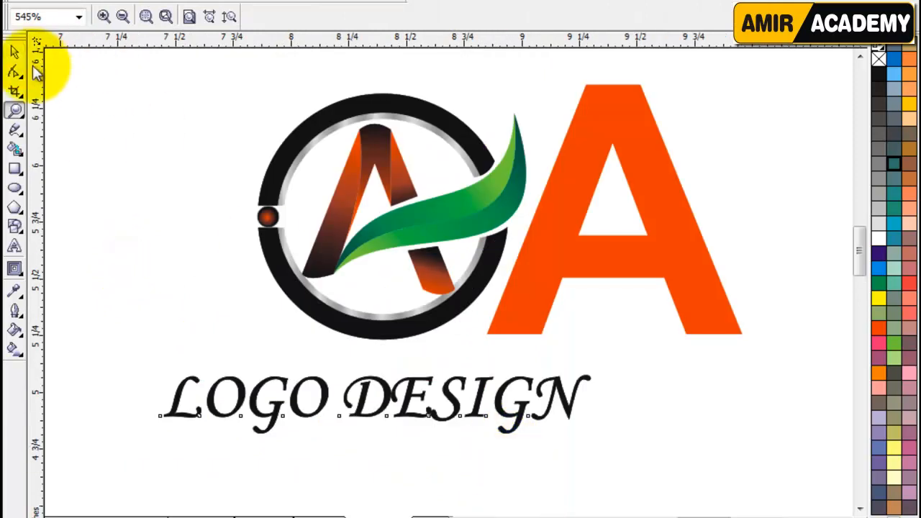
left_click(15, 52)
left_click_drag(582, 208, 629, 210)
- Replace the LOGO DESIGN line below the circular logo with the text TEXT HERE
left_click(653, 380)
left_click(567, 404)
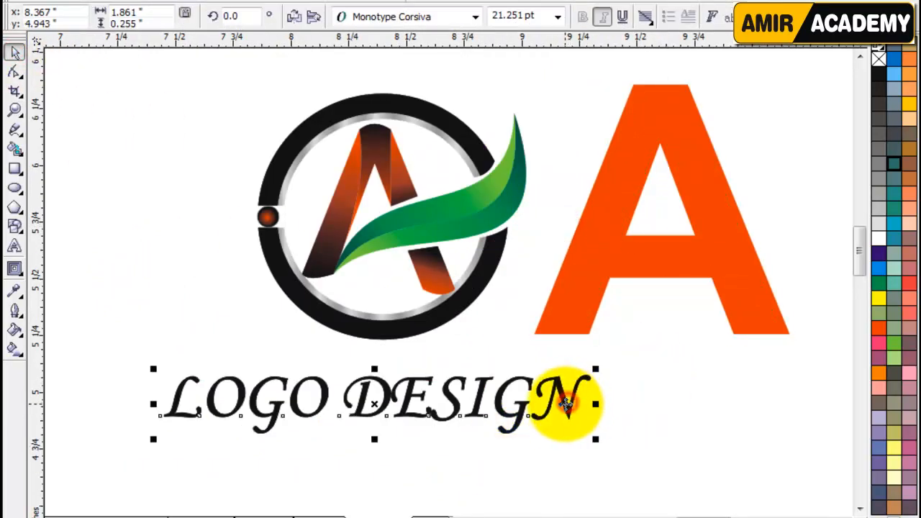
double_click(566, 404)
key("ctrl+a")
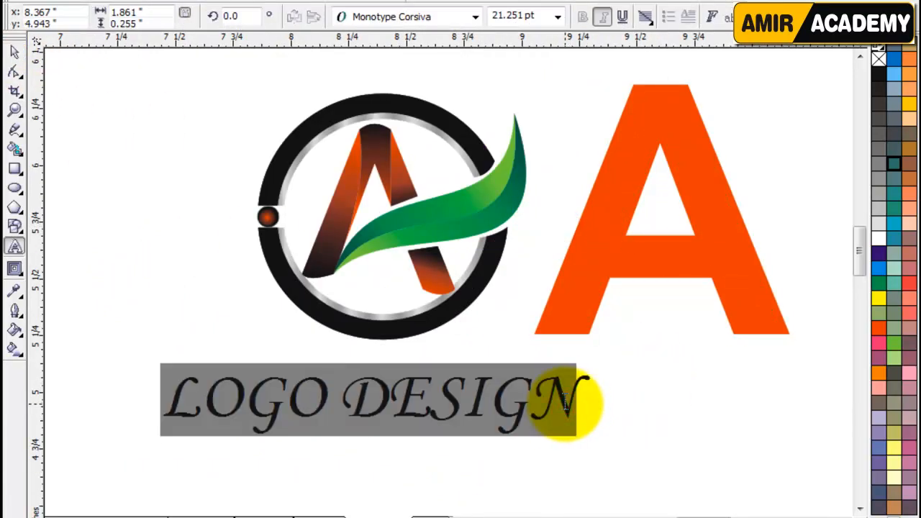
type("TEXT HERE")
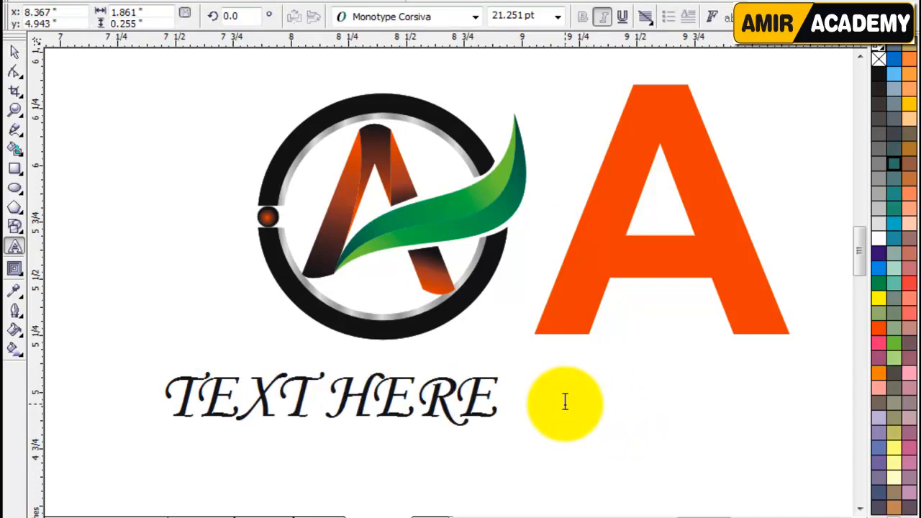
- Enlarge TEXT HERE to about 23.9 pt directly under the ring and move the large orange A clear of the logo
left_click(14, 52)
left_click_drag(508, 366, 529, 348)
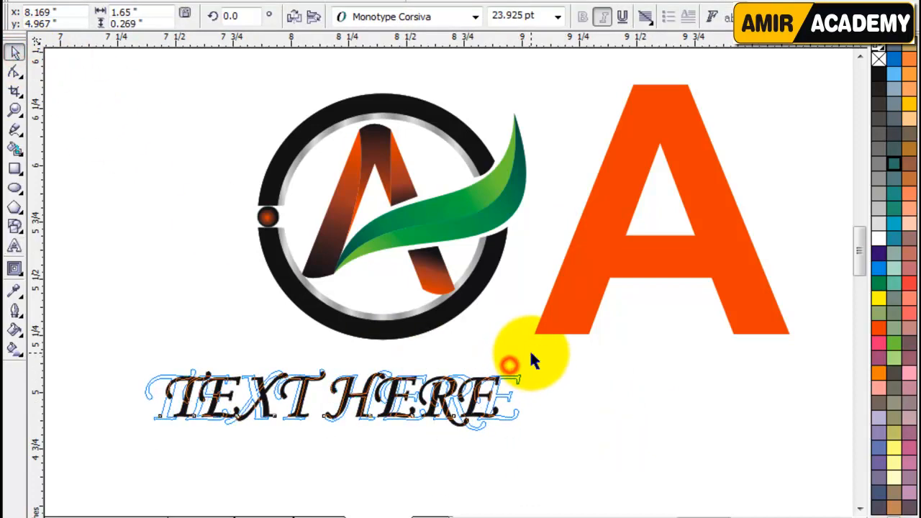
left_click_drag(443, 403, 488, 389)
left_click_drag(559, 274, 649, 208)
left_click(497, 381)
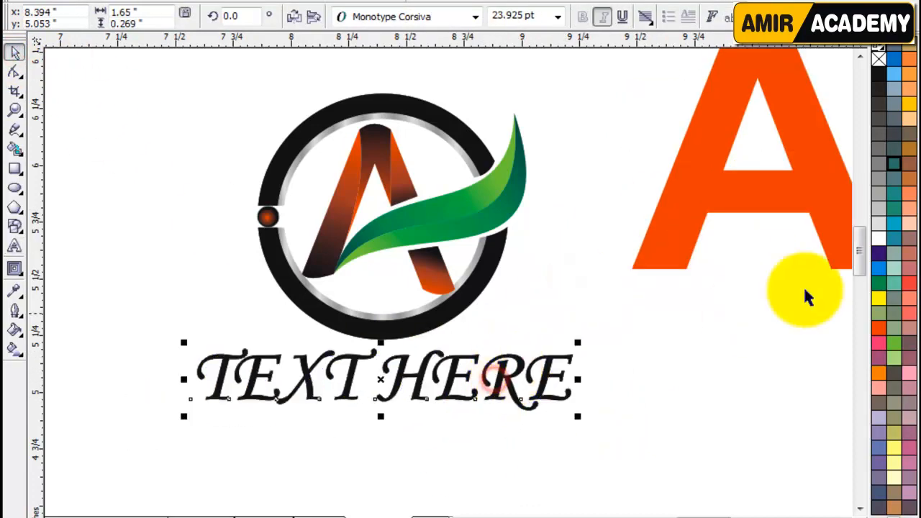
- Colour the fill and outline of TEXT HERE dark purple and reset it in the Hobo font at about 19.8 pt
left_click(878, 253)
right_click(879, 253)
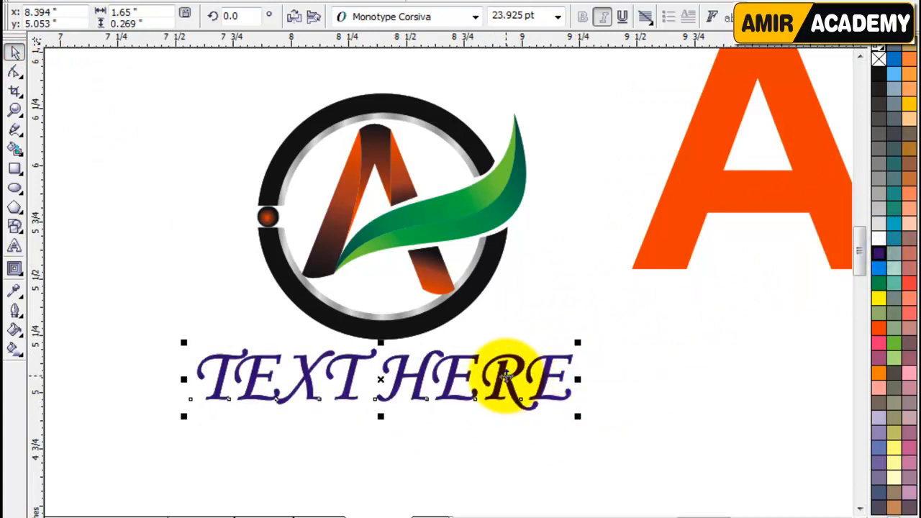
left_click(425, 18)
type("Hobo")
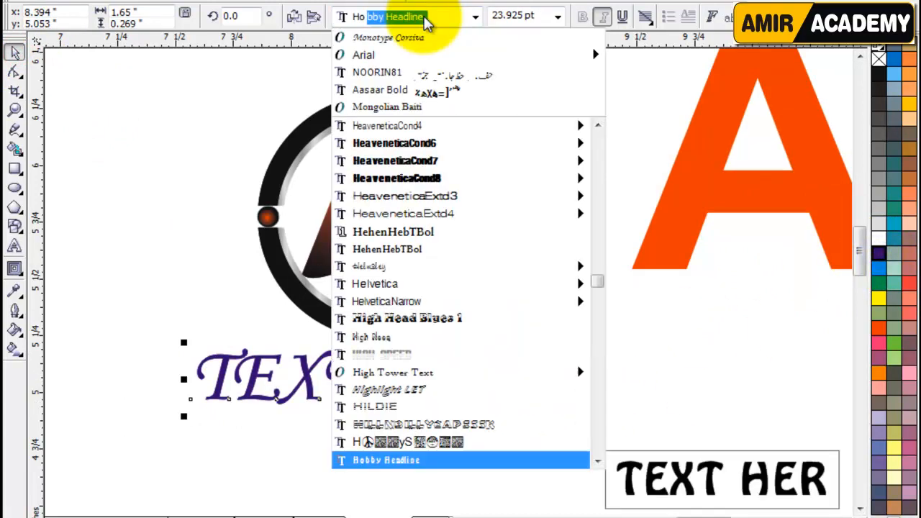
key("Return")
left_click_drag(608, 326, 569, 428)
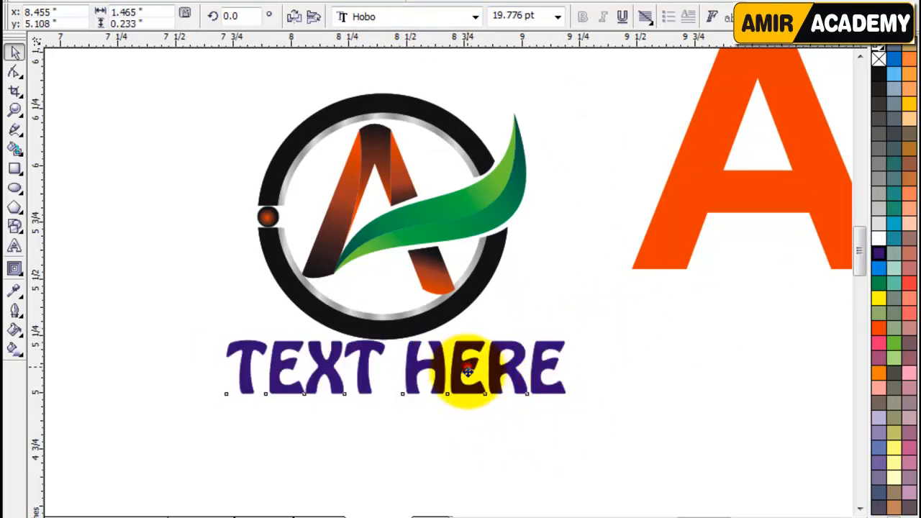
- Duplicate TEXT HERE just below itself and change the upper line to Company Name
left_click_drag(468, 370, 450, 436)
right_click(450, 437)
double_click(448, 374)
key("ctrl+a")
type("Co")
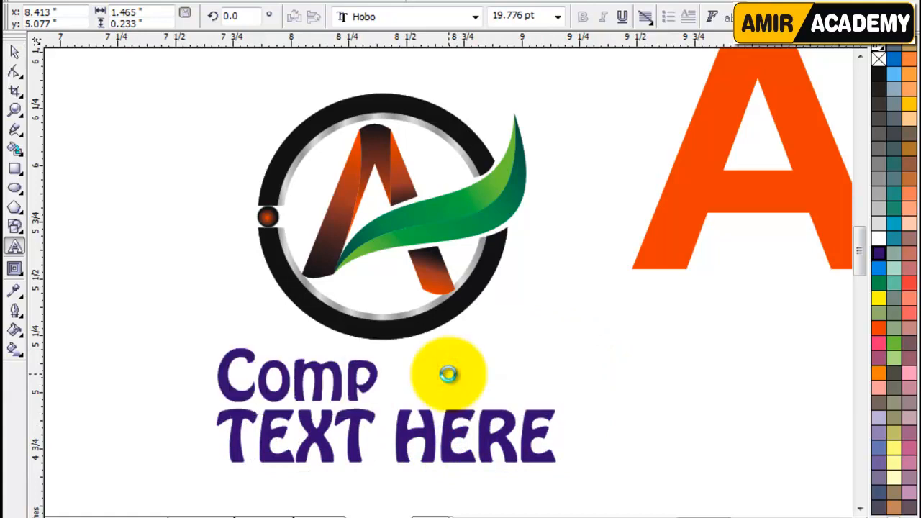
type("mpany NMa")
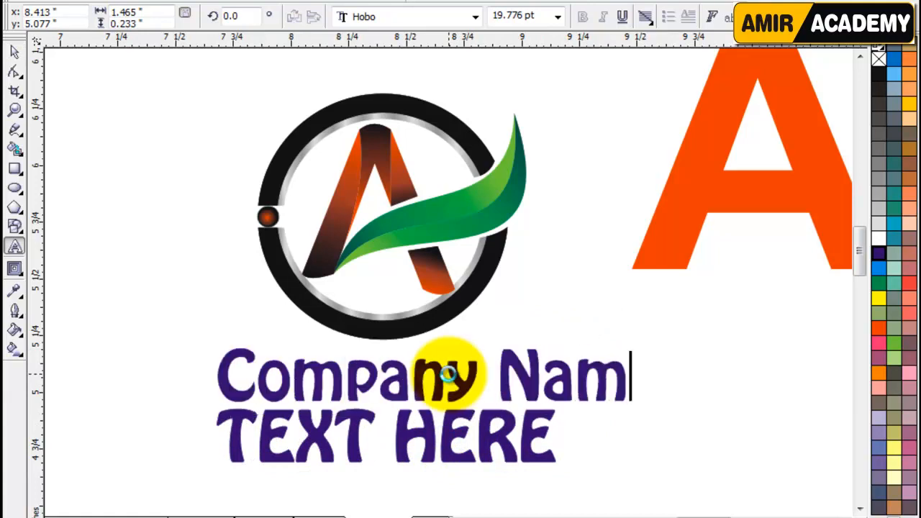
type("e")
- Reduce Company Name to about 17.6 pt and stack it under the ring, left-aligned with TEXT HERE
left_click(12, 53)
left_click_drag(667, 409, 642, 404, "shift")
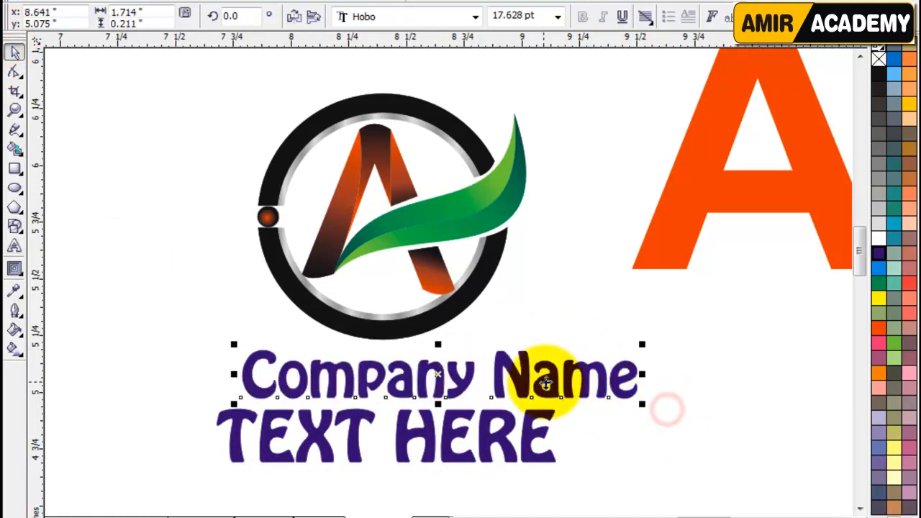
left_click_drag(545, 383, 516, 372)
left_click_drag(504, 432, 501, 421)
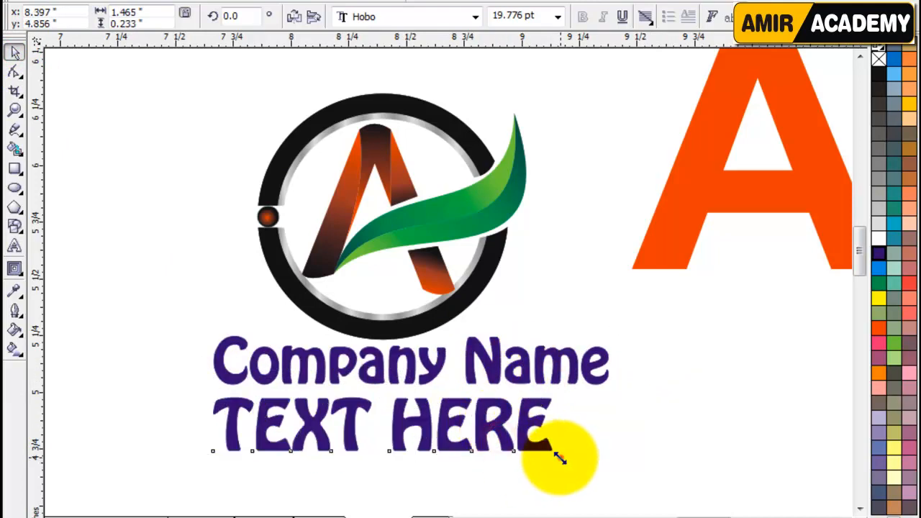
- Shrink TEXT HERE to about 10.6 pt and widen its letter spacing to match the width of Company Name
left_click_drag(559, 457, 608, 432)
left_click(14, 72)
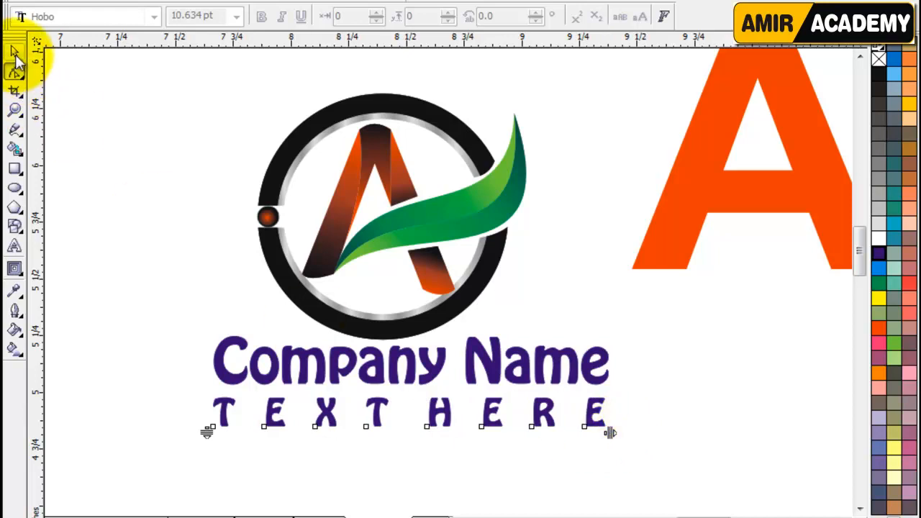
left_click(15, 53)
- Colour the TEXT HERE line black and nudge it up closer to Company Name
left_click(885, 103)
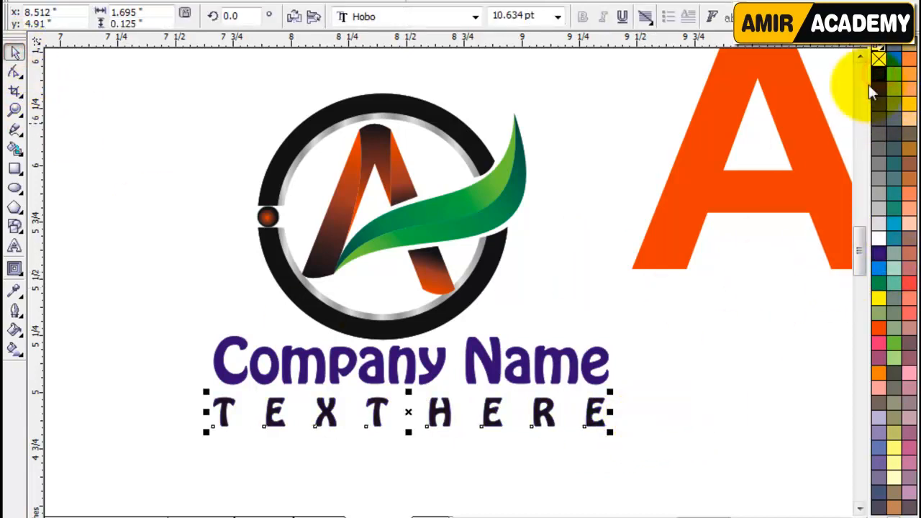
left_click(732, 385)
left_click(547, 415)
key("Up")
key("Up")
key("Up")
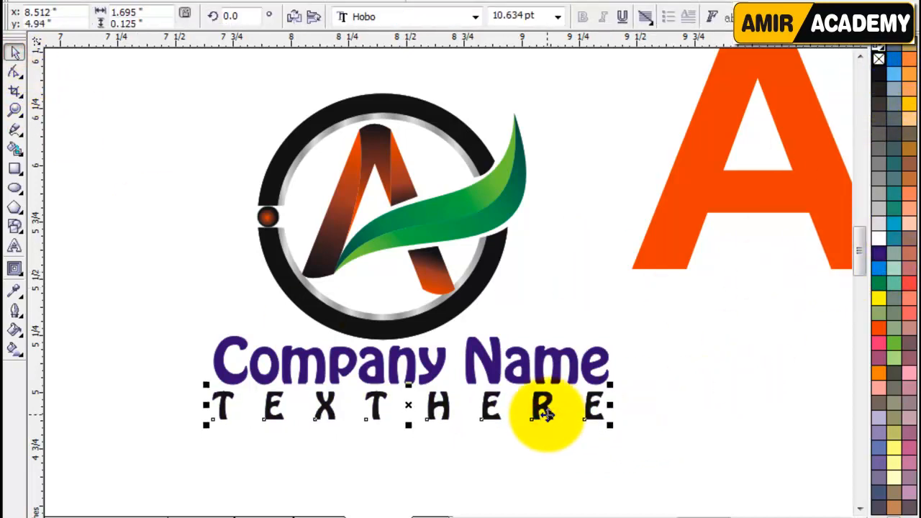
- Recolour TEXT HERE orange and give it a vertical linear gradient from black at the baseline to orange at the top
key("z")
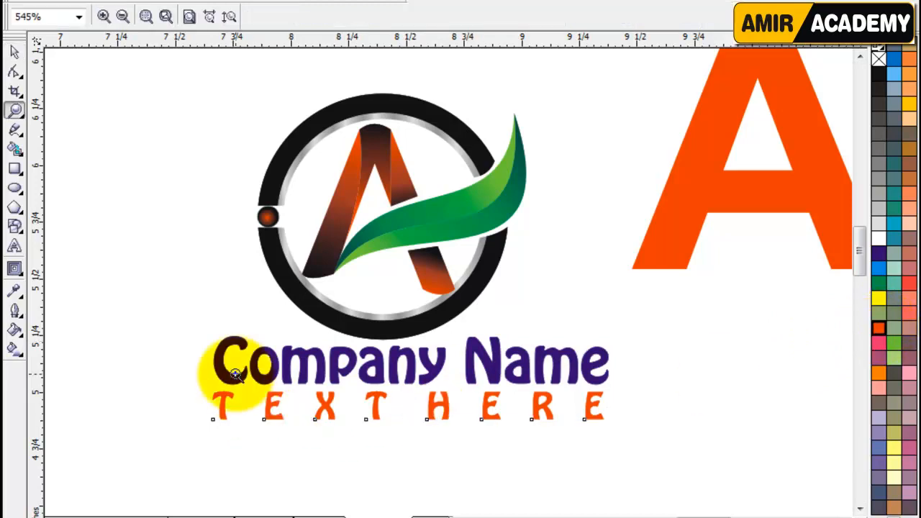
left_click_drag(154, 304, 670, 468)
left_click(15, 53)
left_click(298, 312)
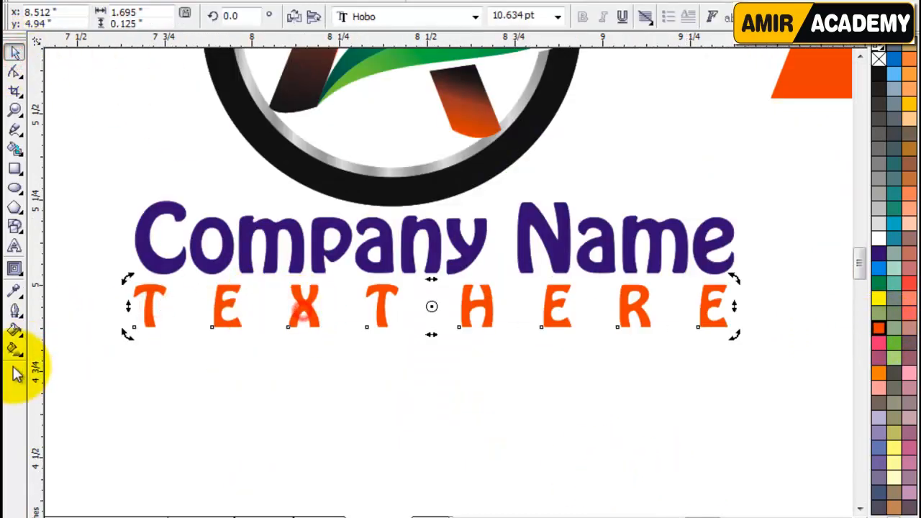
left_click(14, 350)
left_click_drag(468, 326, 468, 286)
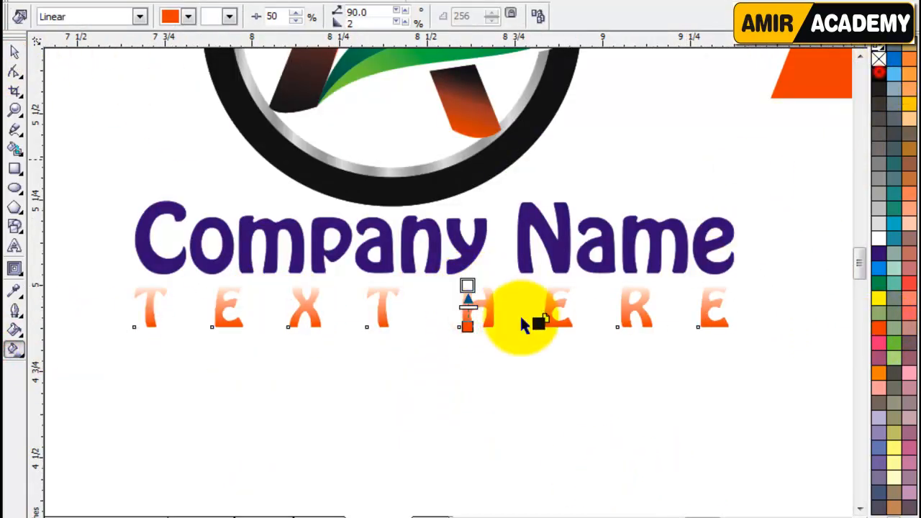
left_click_drag(524, 325, 467, 327)
left_click_drag(878, 328, 455, 244)
left_click(15, 51)
- Copy the orange-to-black gradient fill from TEXT HERE onto Company Name
left_click(525, 388)
key("ctrl+z")
left_click_drag(530, 308, 472, 256)
left_click(547, 368)
left_click(516, 401)
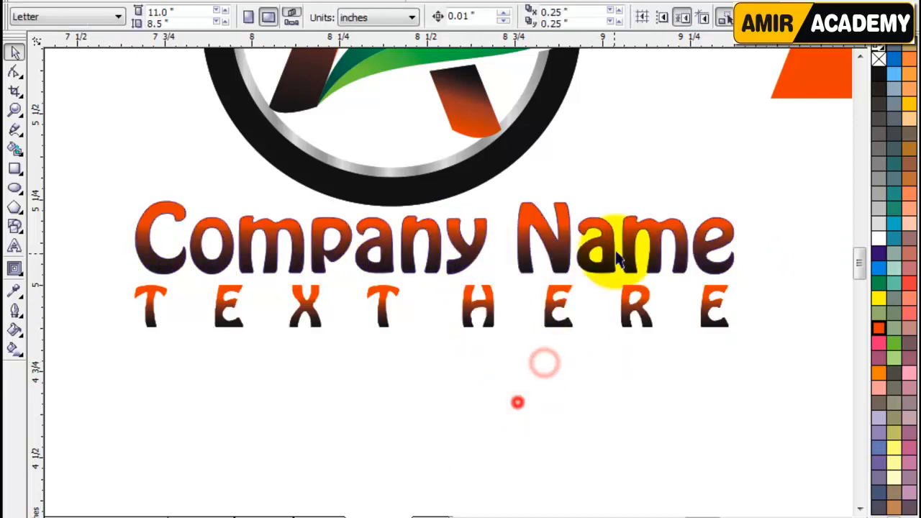
- Give Company Name a 1.0 pt outline behind the fill, scaled with the image, with rounded corners and line caps
left_click(612, 227)
key("F12")
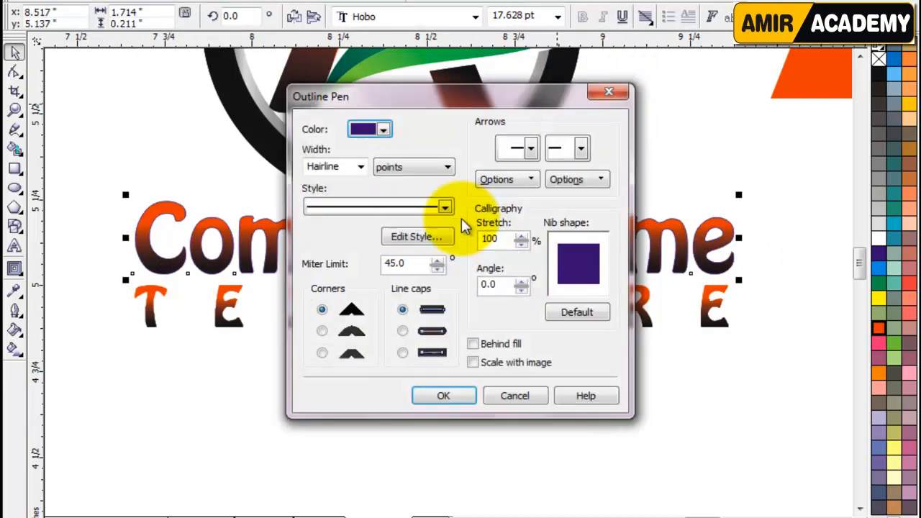
left_click(360, 166)
left_click(326, 217)
left_click(473, 362)
left_click(473, 343)
left_click(402, 331)
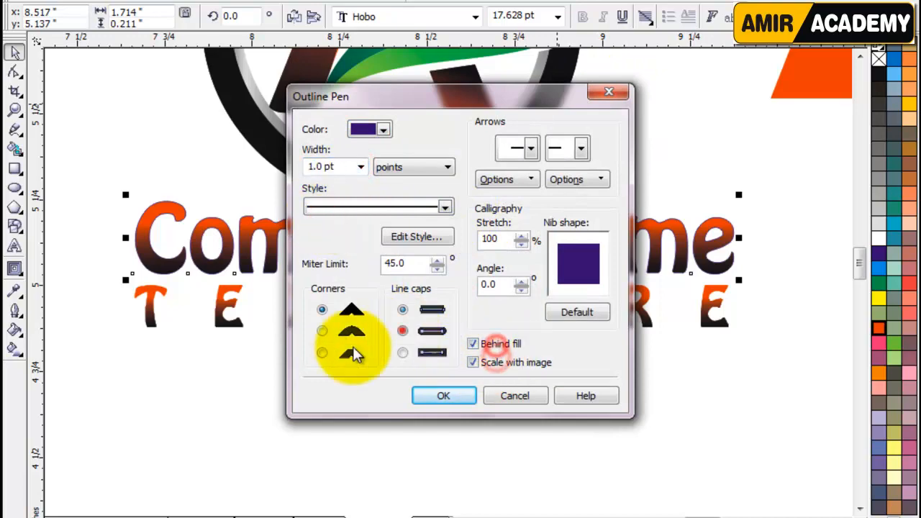
left_click(321, 331)
left_click(443, 396)
- Colour the Company Name outline orange and convert it to a separate object
right_click(879, 328)
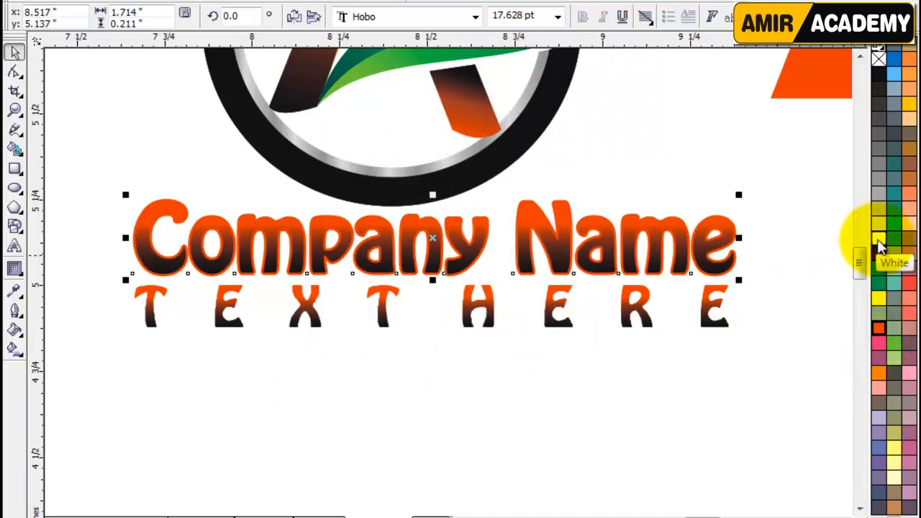
left_click_drag(879, 245, 716, 277)
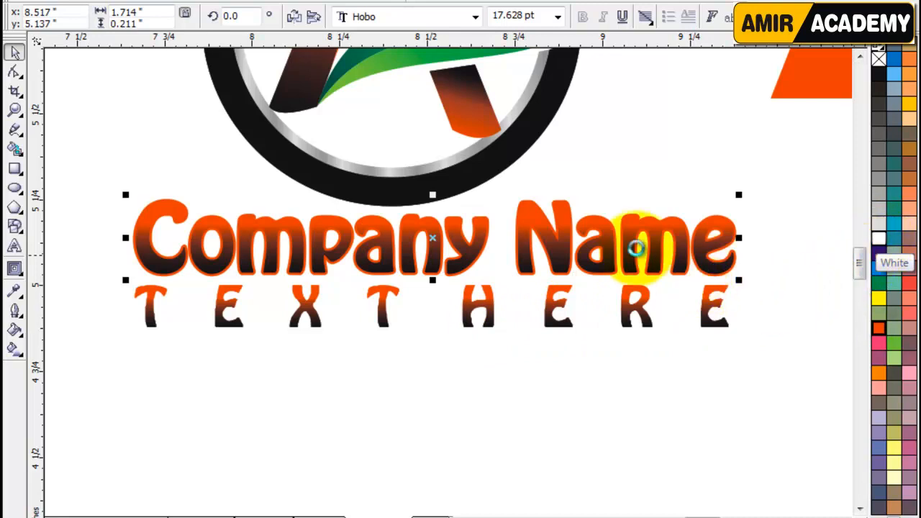
left_click_drag(636, 249, 429, 261)
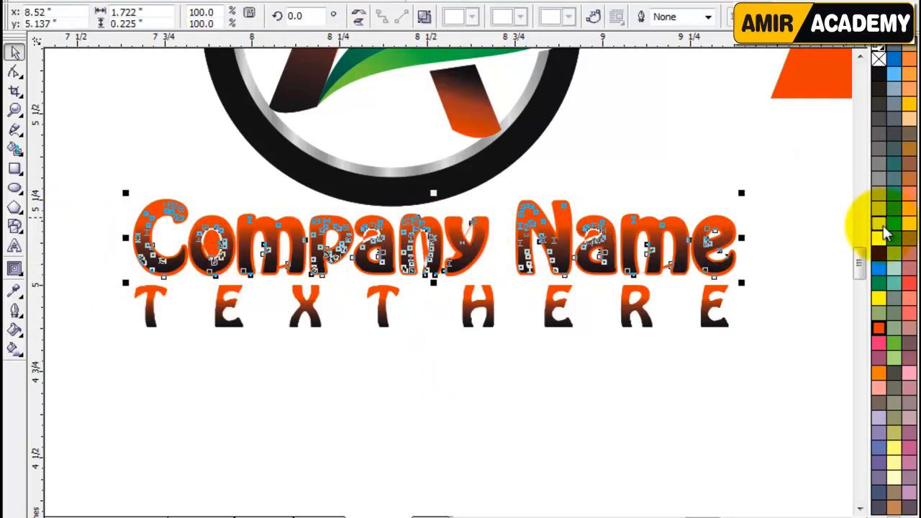
- Apply a vertical linear gradient to the outline object, trying yellow tops before choosing gray above deep yellow
left_click(14, 349)
left_click_drag(457, 232, 456, 221)
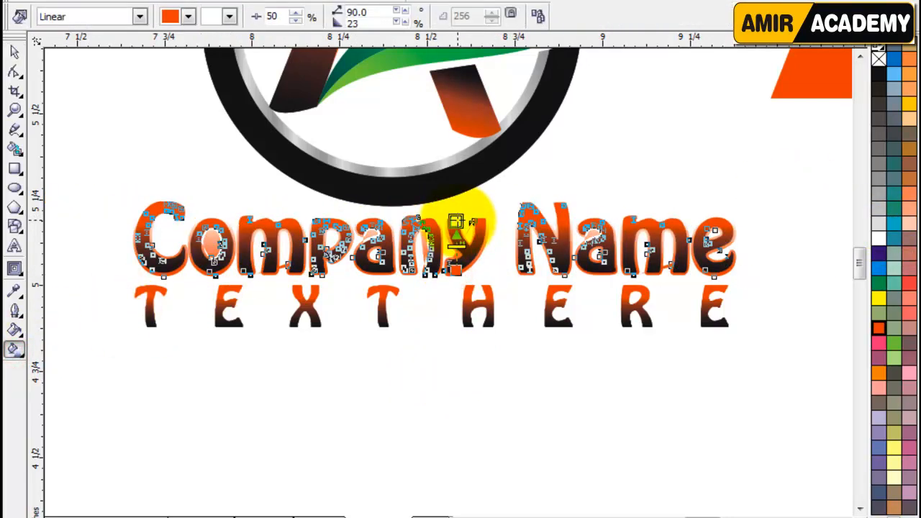
left_click_drag(879, 297, 458, 224)
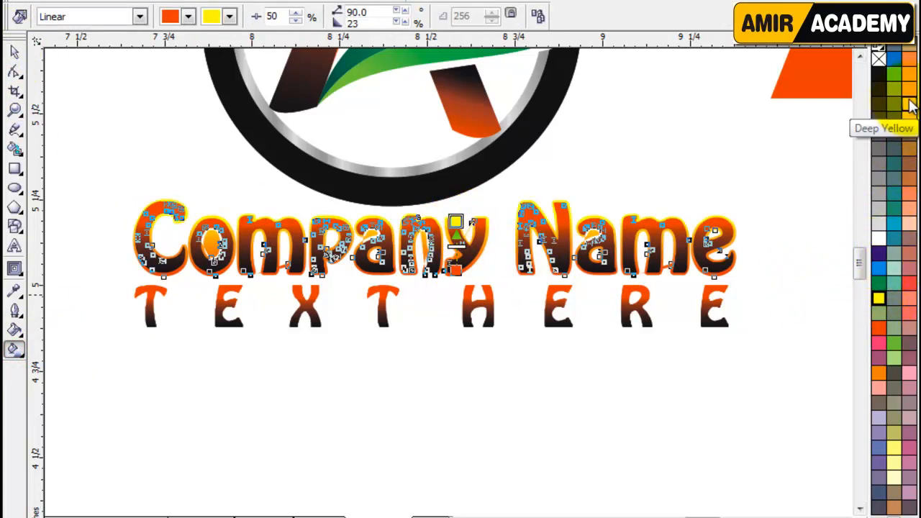
left_click_drag(908, 103, 456, 222)
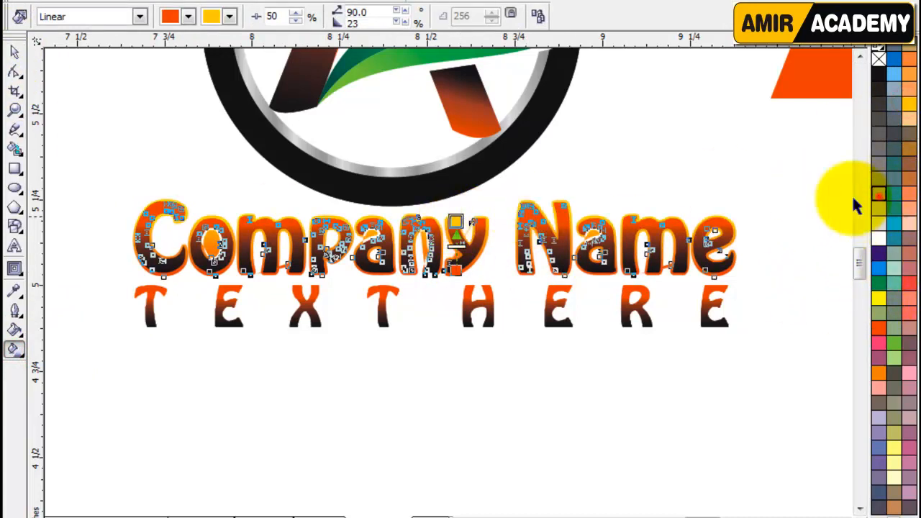
left_click_drag(856, 205, 455, 223)
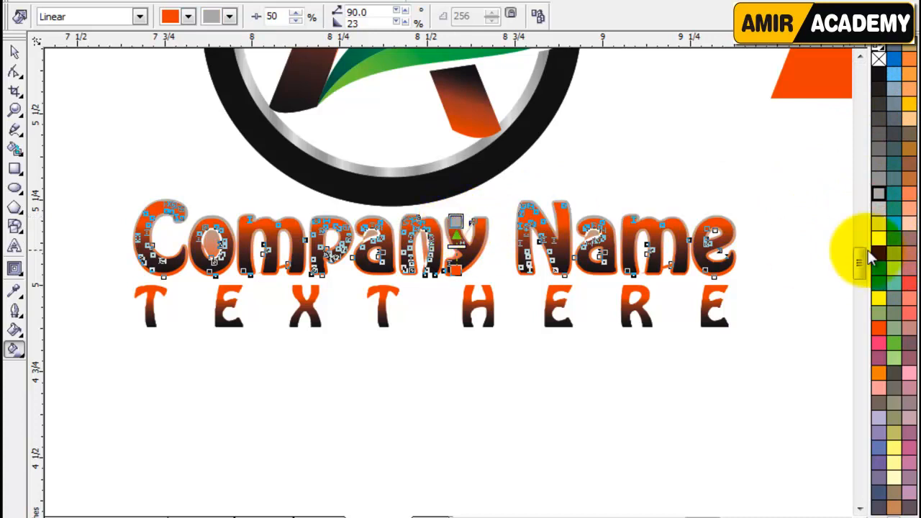
left_click_drag(910, 108, 455, 267)
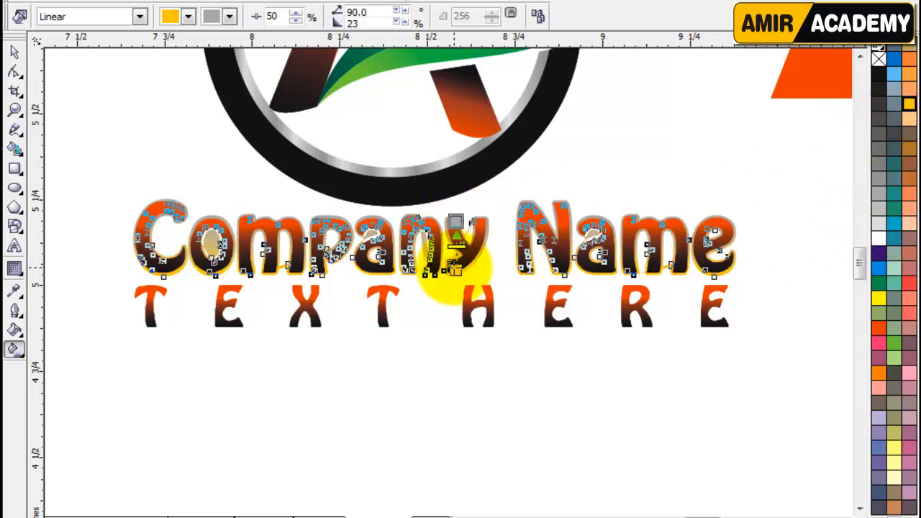
left_click(14, 52)
left_click(392, 396)
- Delete the gradient outline object from behind Company Name
scroll(394, 389, "down", 2)
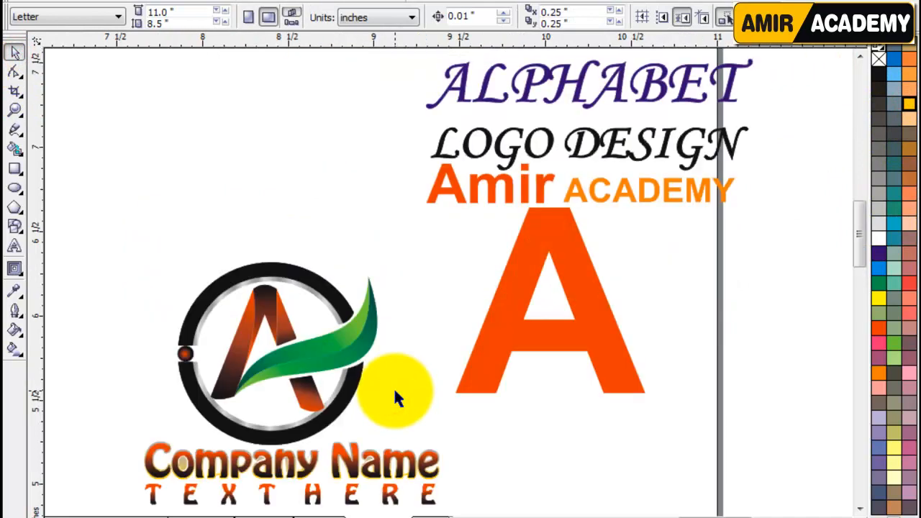
left_click(397, 453)
left_click(298, 479)
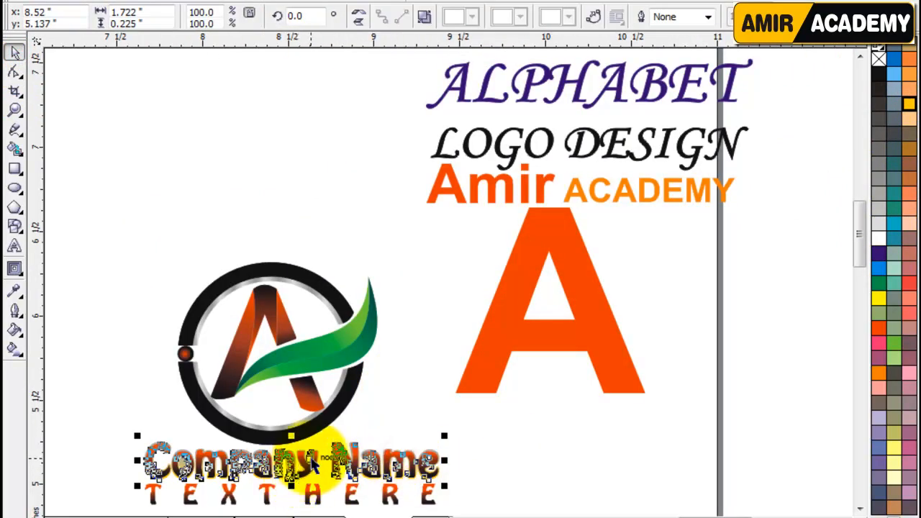
key("Escape")
left_click(514, 452)
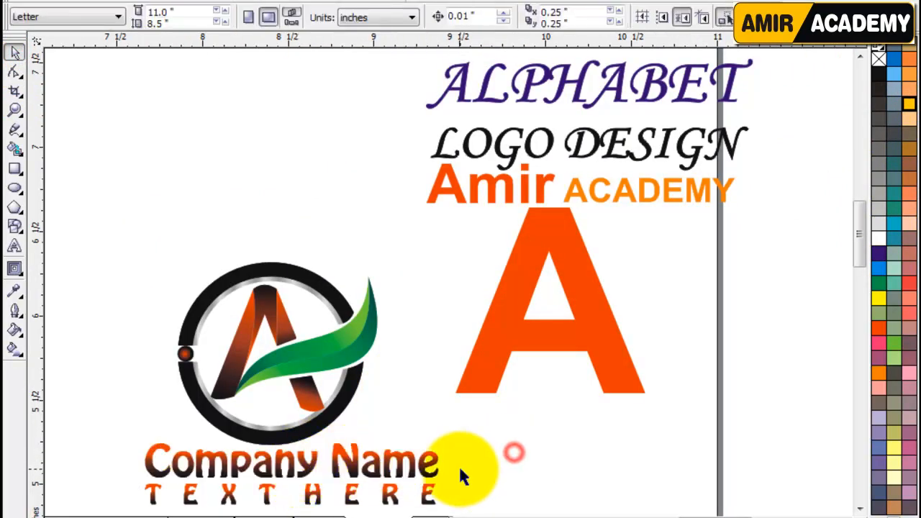
- Move the large orange letter A to the left of the finished logo
left_click(555, 446)
key("z")
left_click_drag(94, 242, 497, 478)
left_click(14, 53)
left_click(105, 185)
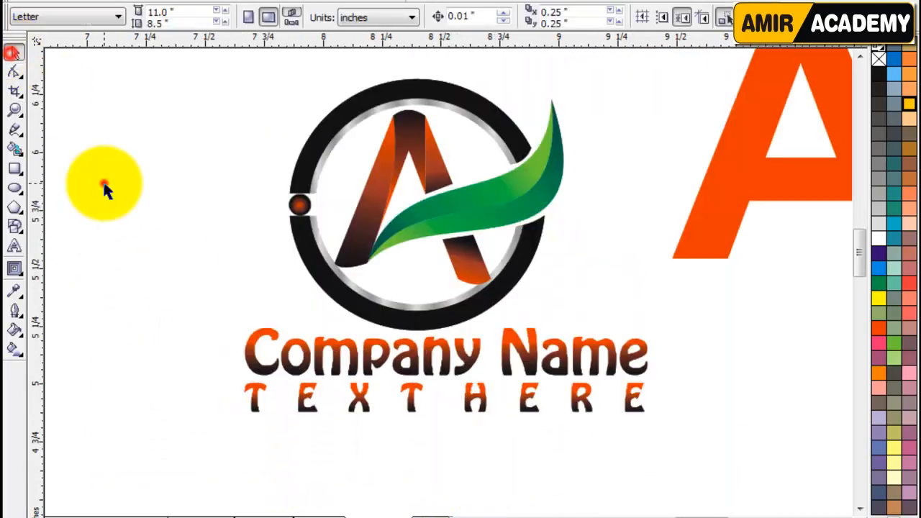
key("F3")
left_click_drag(541, 327, 100, 417)
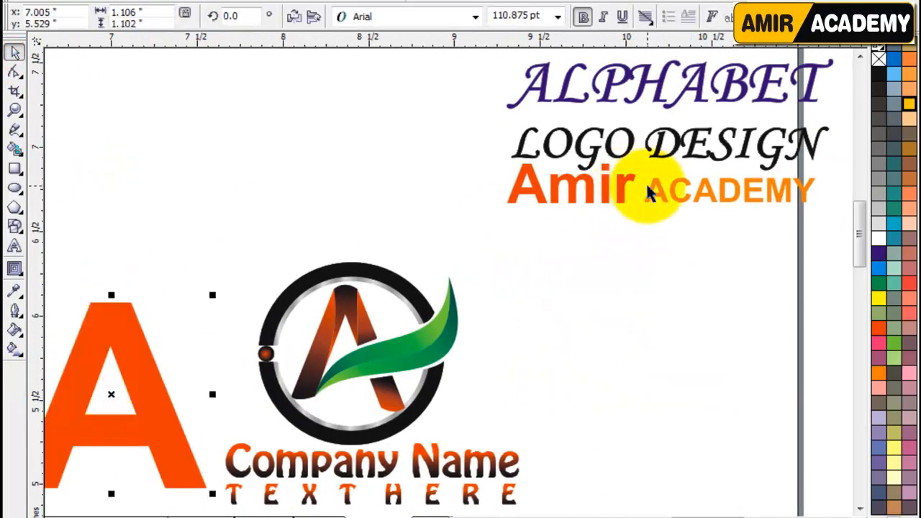
- Shrink the ALPHABET LOGO DESIGN title group to about 0.595 by 0.266 inches and place it above the large orange A
left_click(651, 188)
left_click_drag(821, 280, 831, 311)
left_click_drag(767, 264, 266, 342)
scroll(266, 342, "up", 2)
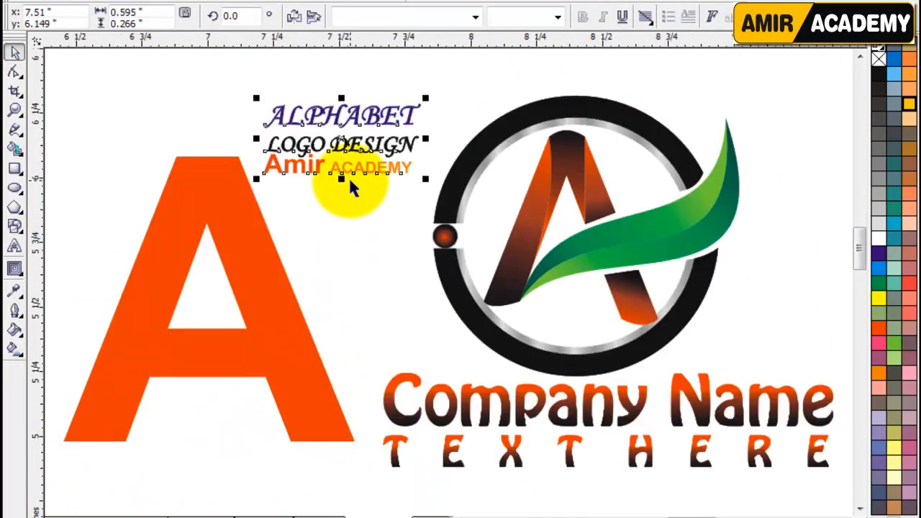
left_click_drag(349, 180, 207, 160)
left_click(321, 243)
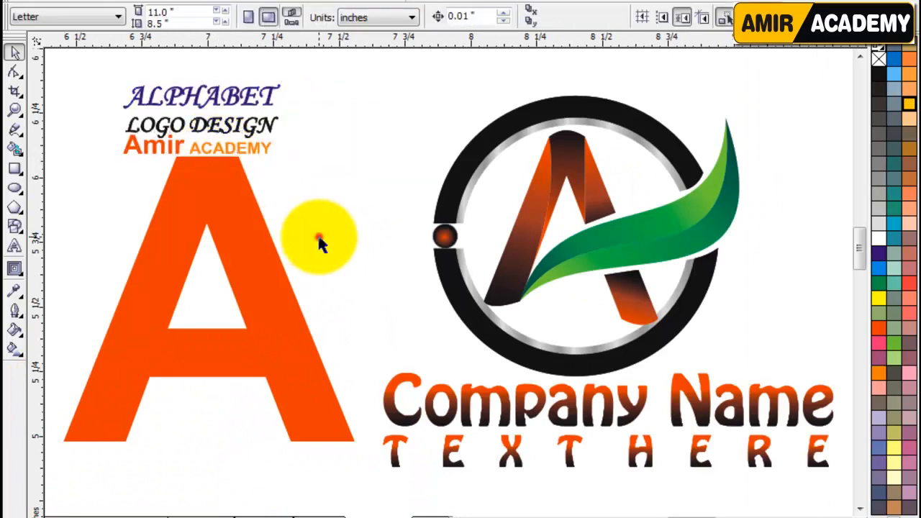
- Add the artistic text Amir Academy in 24 pt Arial above the logo
left_click(13, 246)
left_click(348, 121)
type("A")
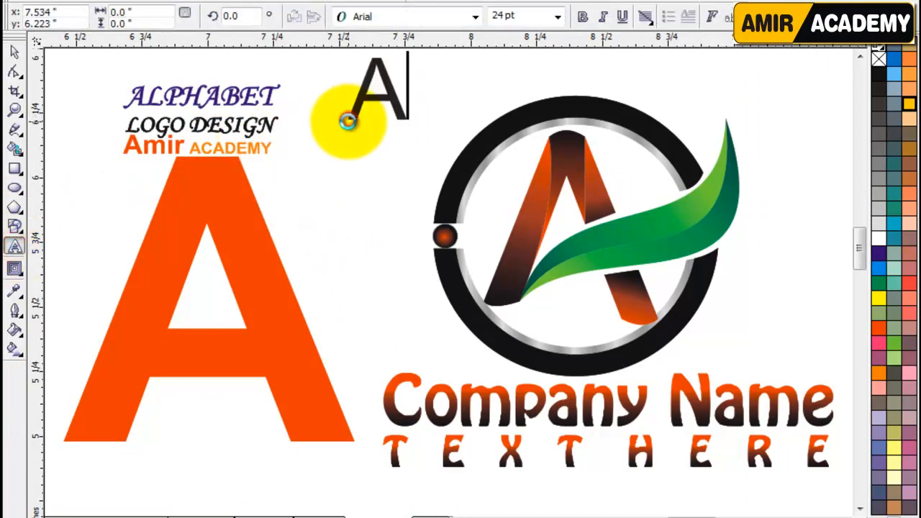
type("mir Academy")
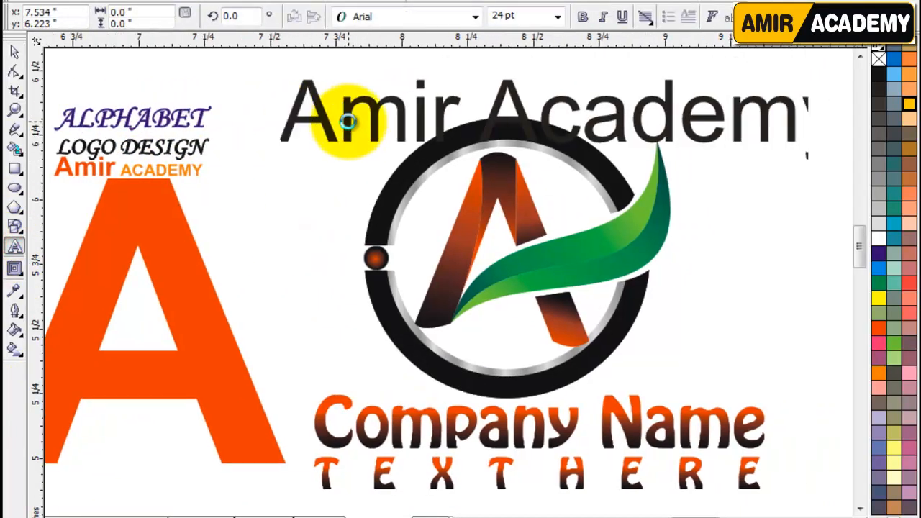
- Shrink the Amir Academy text to about 6.3 pt and place it between the large orange A and the ring
left_click(15, 52)
left_click_drag(849, 165, 640, 166)
left_click_drag(586, 121, 395, 166)
left_click_drag(590, 122, 337, 307)
left_click(338, 307)
- Rotate the Amir Academy text by 90 degrees and make it bold
double_click(244, 16)
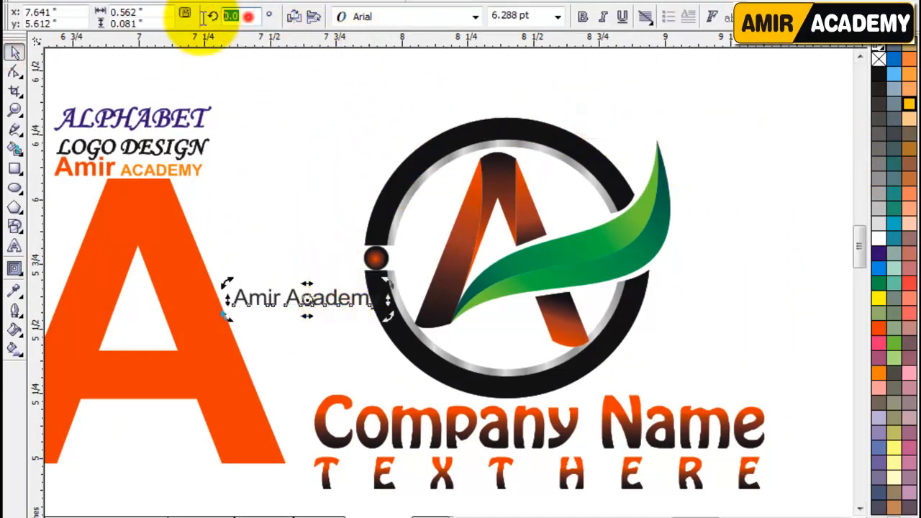
key("Return")
left_click(582, 17)
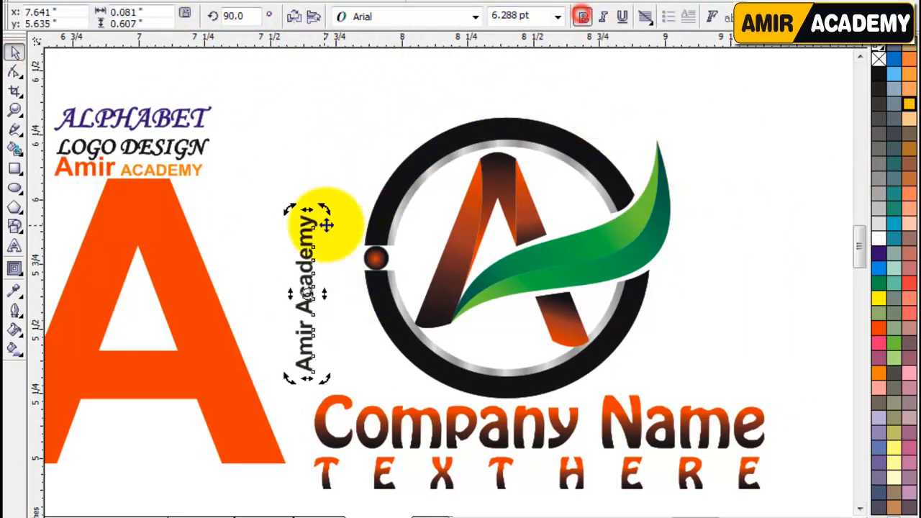
- Enlarge the vertical Amir Academy text to about 9 pt beside the ring's left edge and colour it dark purple
left_click_drag(324, 213, 335, 176, "shift")
left_click(331, 236)
left_click_drag(314, 251, 357, 220)
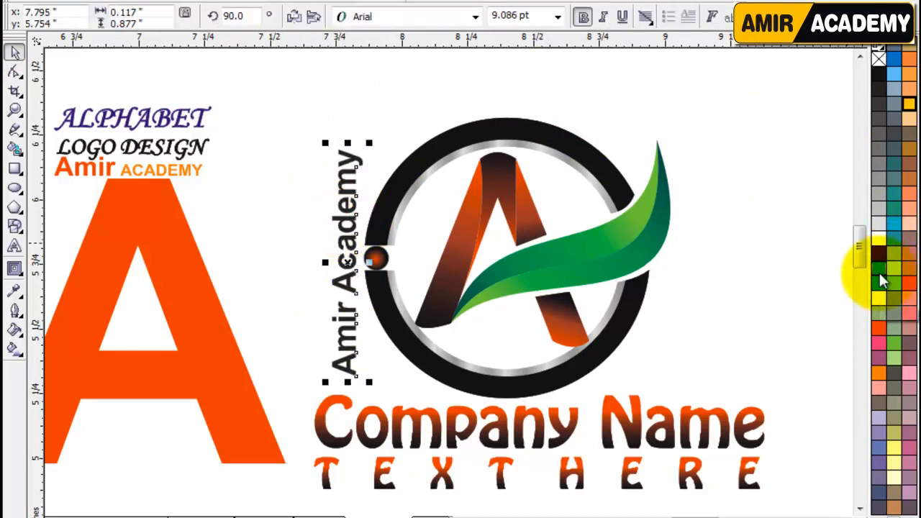
left_click(878, 252)
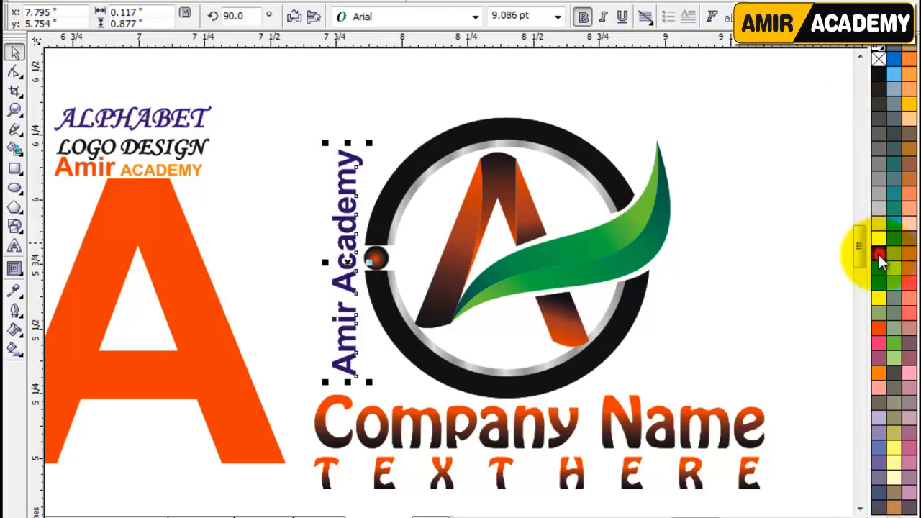
left_click(738, 317)
- Delete the ALPHABET LOGO DESIGN title group and the large orange A, leaving the logo and vertical text
scroll(160, 311, "down", 1)
left_click_drag(509, 144, 309, 411)
key("Delete")
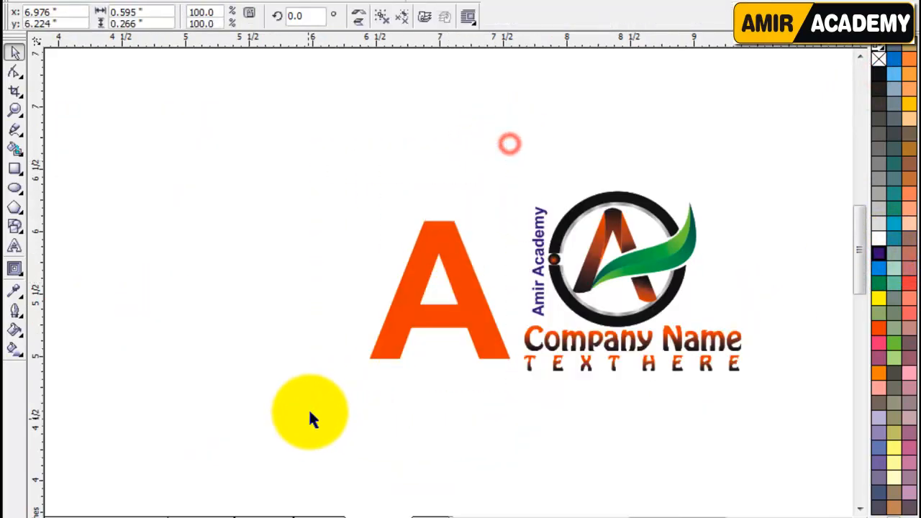
left_click(456, 311)
key("Delete")
key("F4")
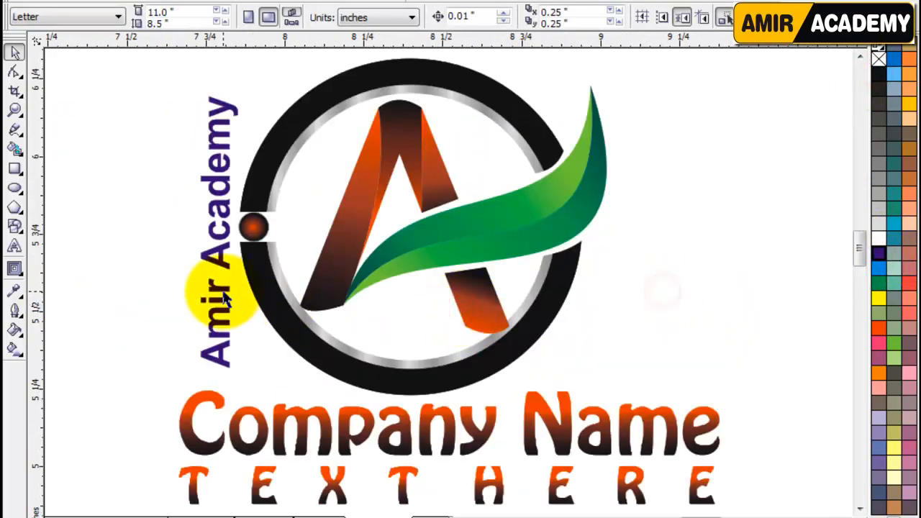
- Move the vertical Amir Academy text farther left, leaving a wide gap between it and the ring
left_click_drag(226, 298, 81, 295)
left_click(704, 325)
key("F4")
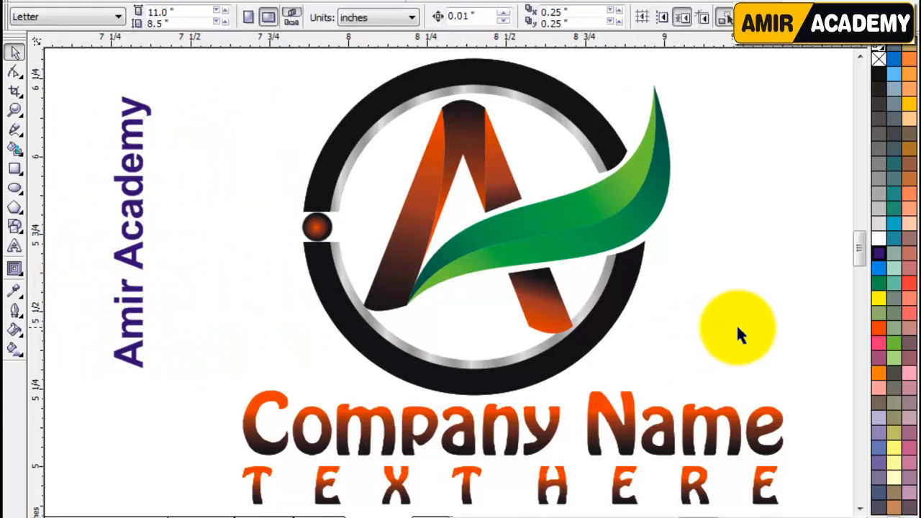